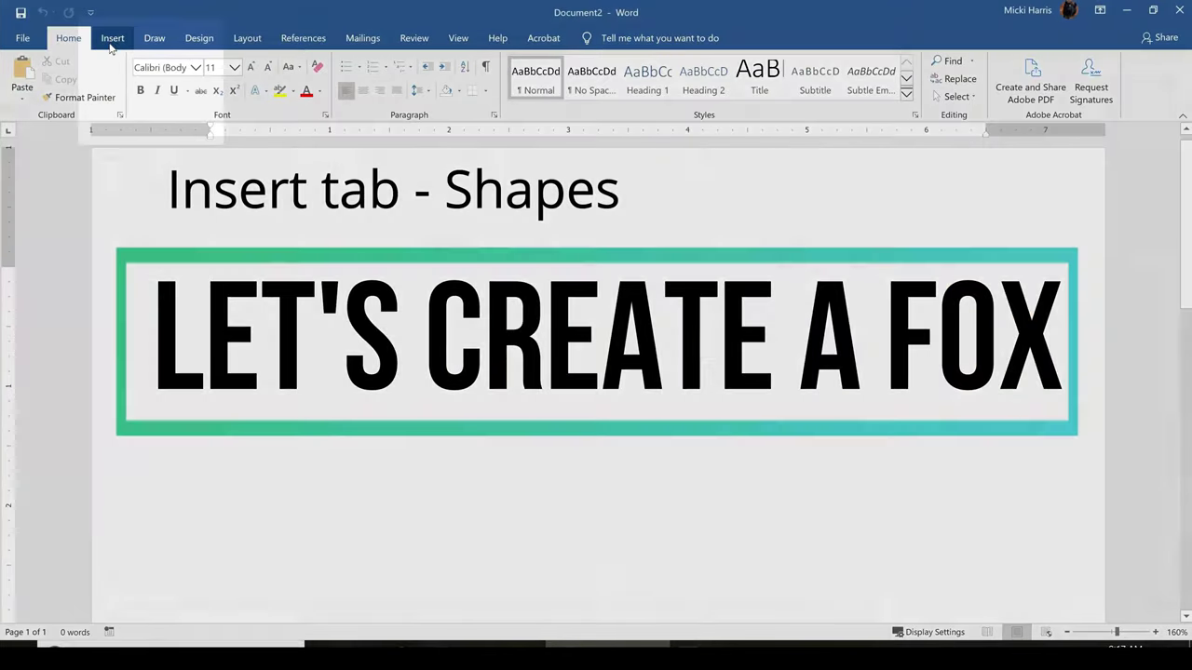
Draw an isosceles triangle shape in the upper part of the page
left_click(112, 39)
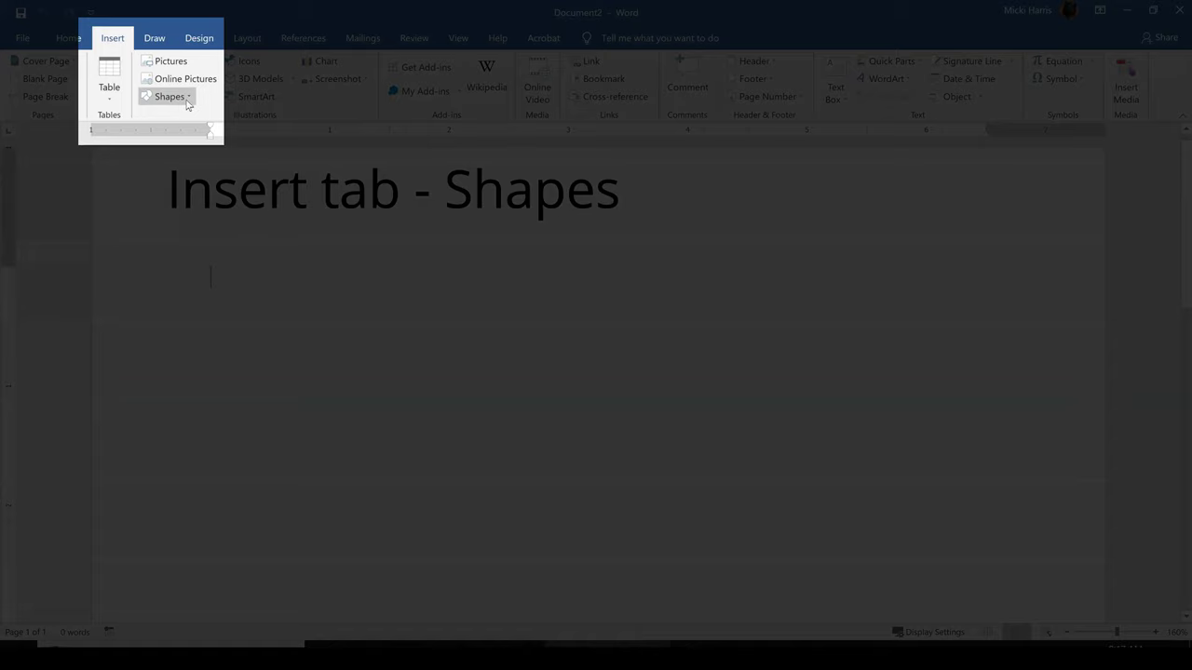
left_click(186, 98)
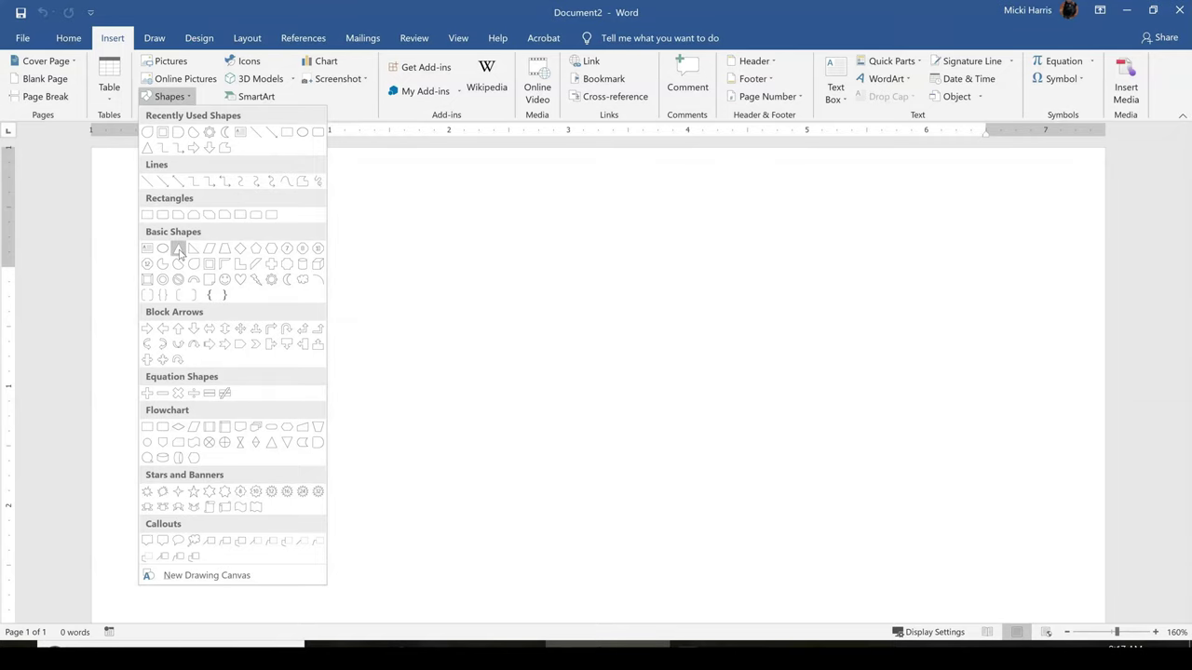
left_click(178, 250)
left_click_drag(282, 225, 368, 300)
Draw a tall, narrow rectangle to the right of the triangle
left_click(113, 37)
left_click(186, 97)
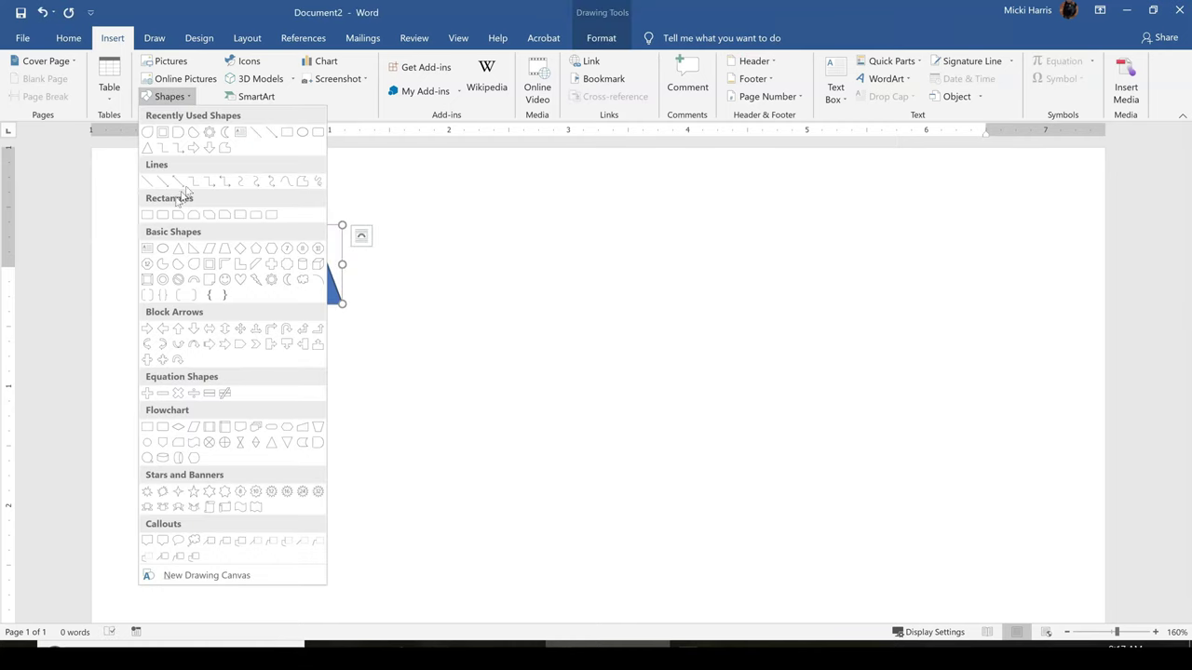
left_click(147, 215)
left_click_drag(420, 233, 451, 314)
Draw a small crescent moon about 0.25" high and 0.13" wide to the right of the rectangle
left_click(170, 96)
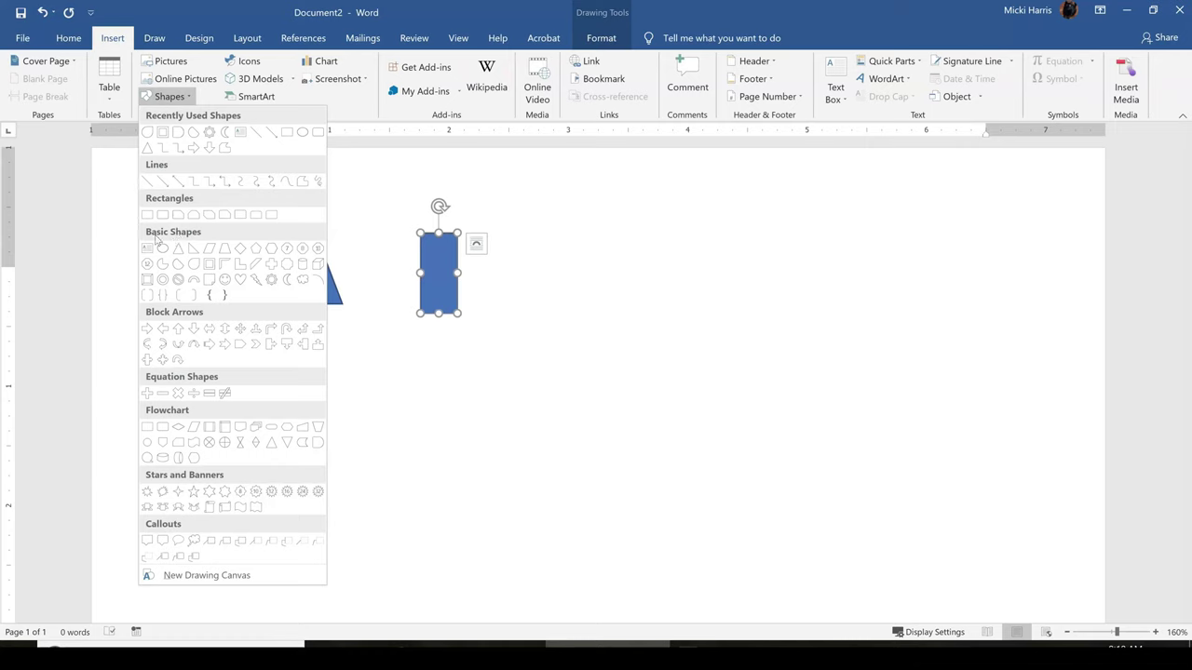
left_click(287, 280)
left_click_drag(519, 260, 539, 291)
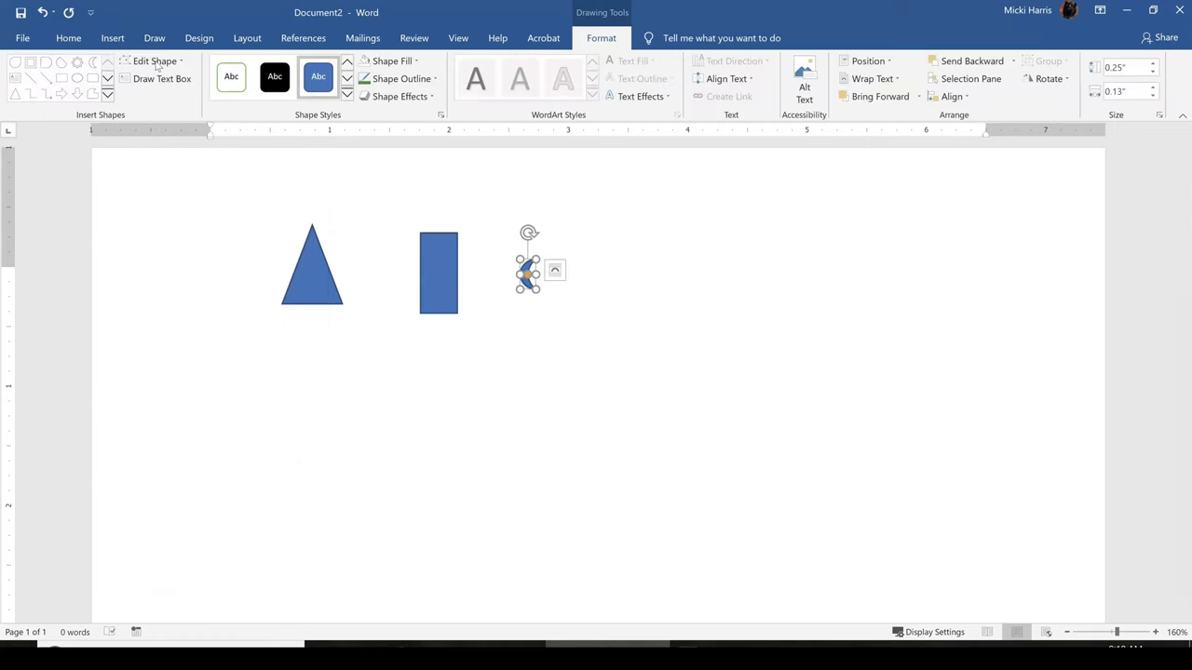
Draw a small oval about 0.19" high and 0.15" wide to the right of the moon
left_click(113, 37)
left_click(169, 96)
left_click(164, 252)
left_click_drag(596, 254, 614, 278)
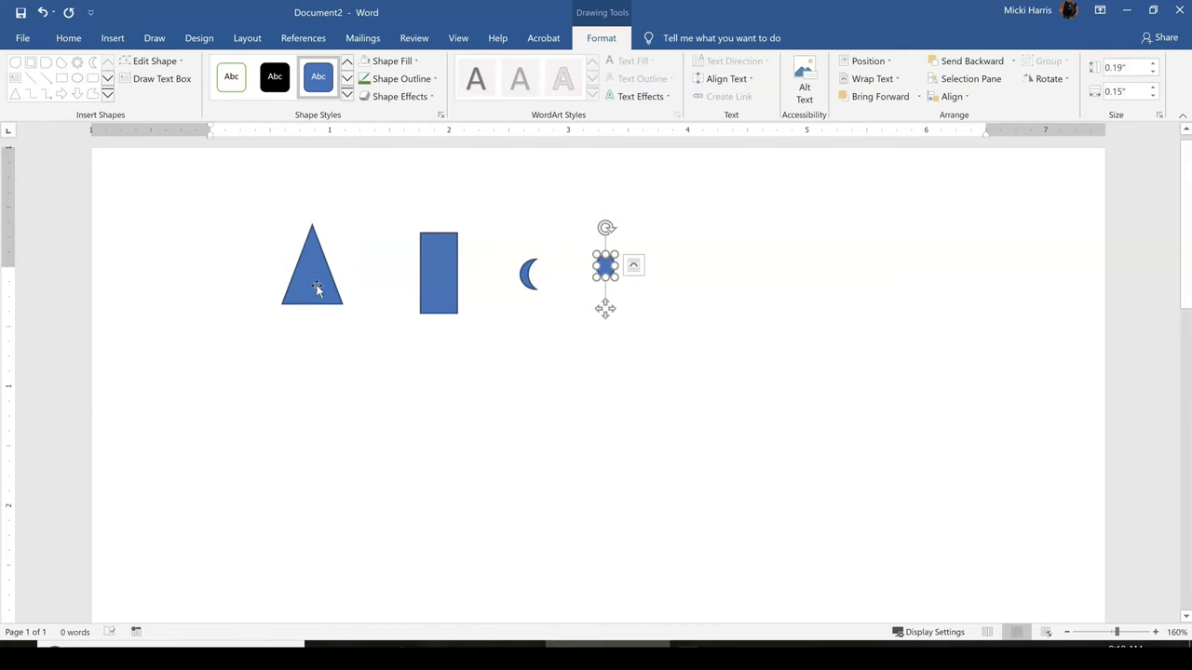
Move the triangle down and to the left, and shrink it to about 0.56" high by 0.46" wide
left_click_drag(324, 289, 258, 348)
mouse_move(278, 287)
left_mouse_down()
mouse_move(277, 309)
mouse_move(273, 299)
left_mouse_up()
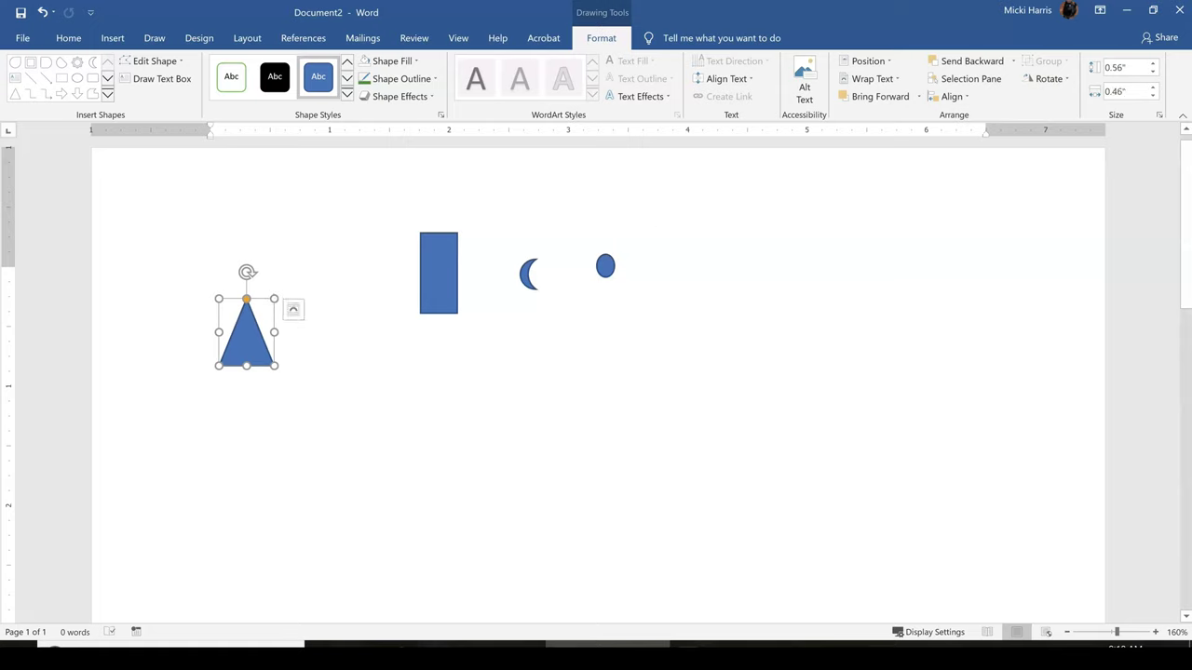
Fill the triangle with dark gold and remove its outline
left_click(396, 63)
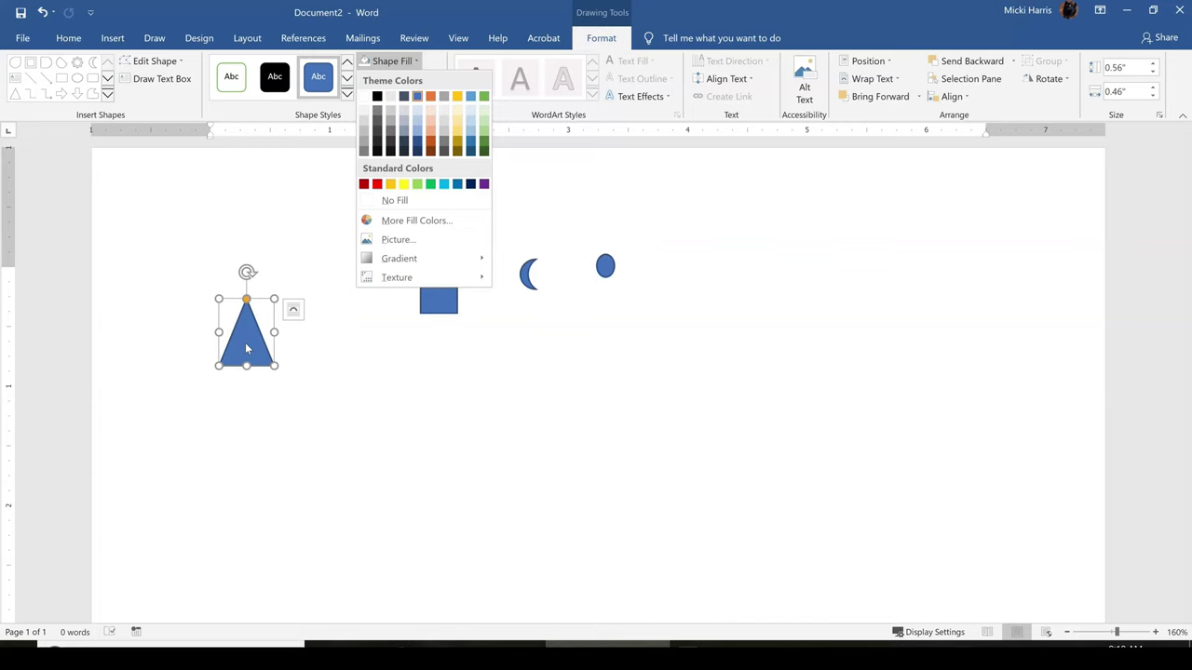
left_click(459, 146)
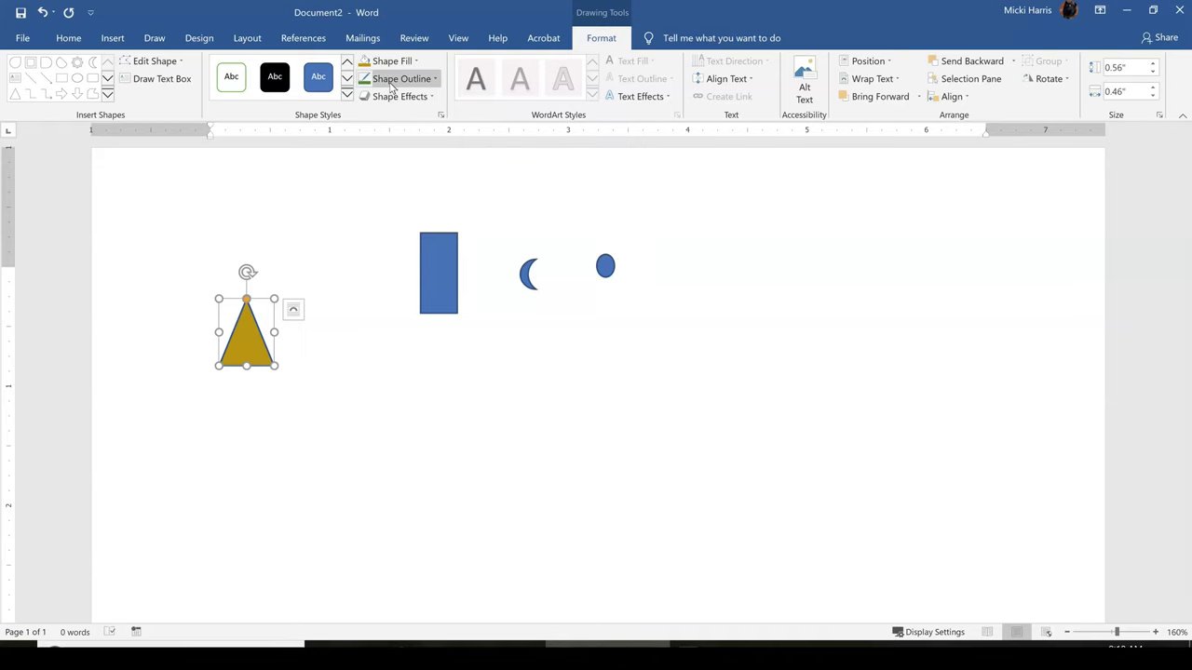
left_click(436, 81)
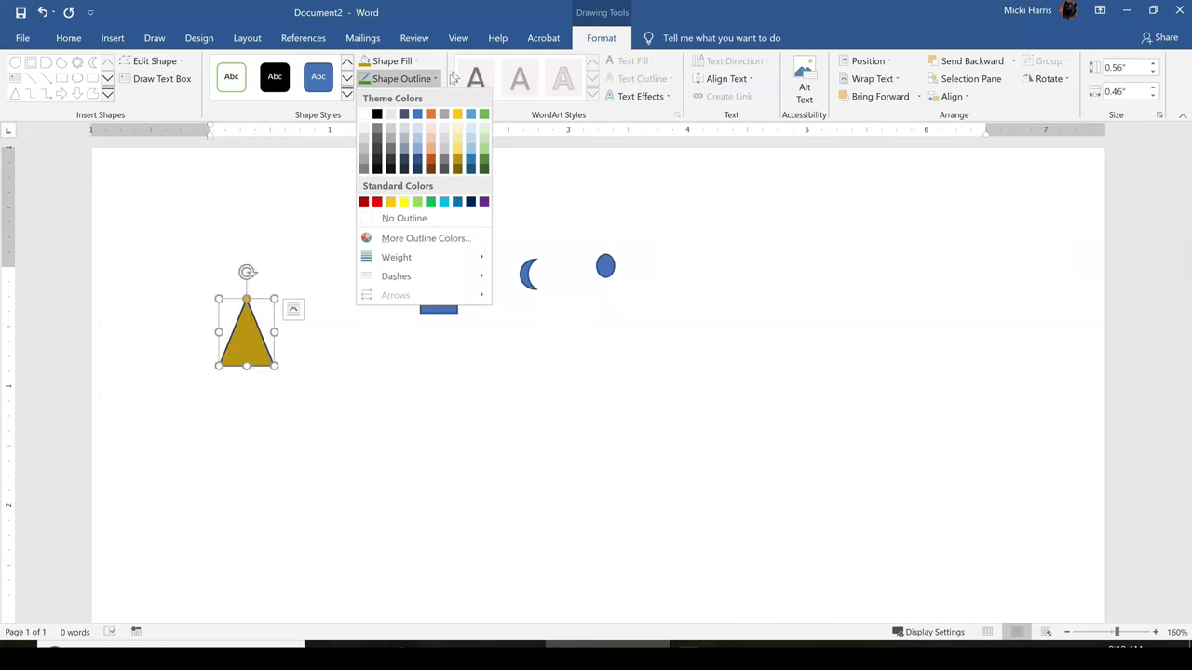
left_click(390, 220)
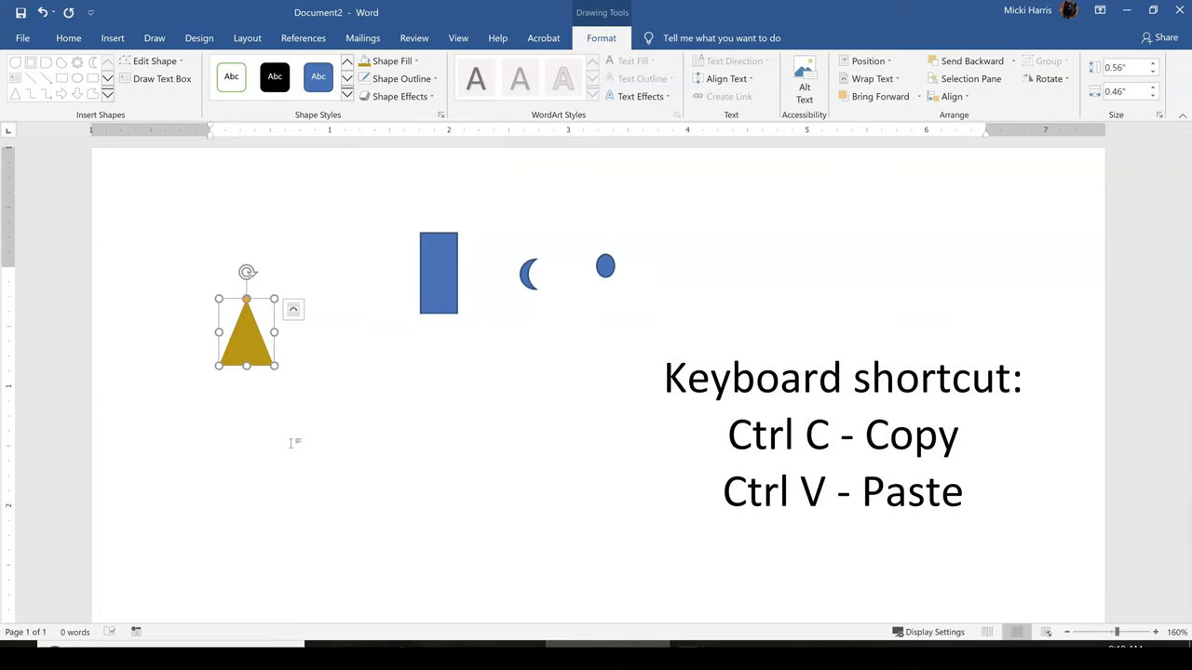
Duplicate the gold triangle and place the copy directly beside the original so their bases touch, forming two ears
key("ctrl+c")
key("ctrl+v")
left_click_drag(268, 375, 302, 352)
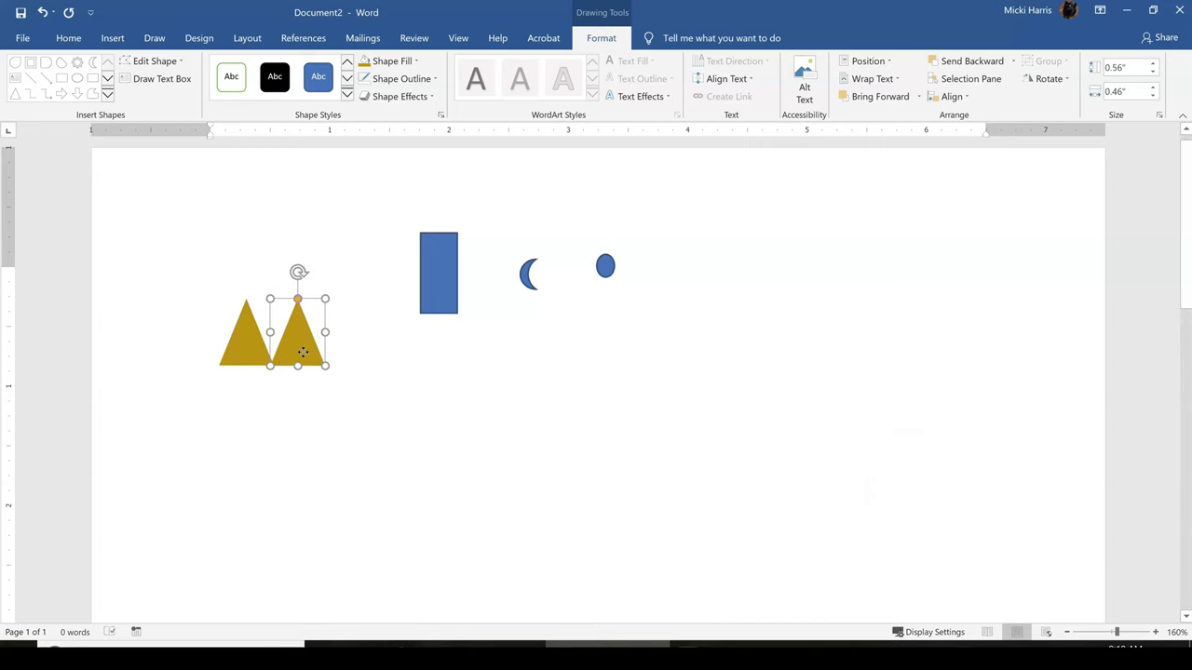
left_click(364, 415)
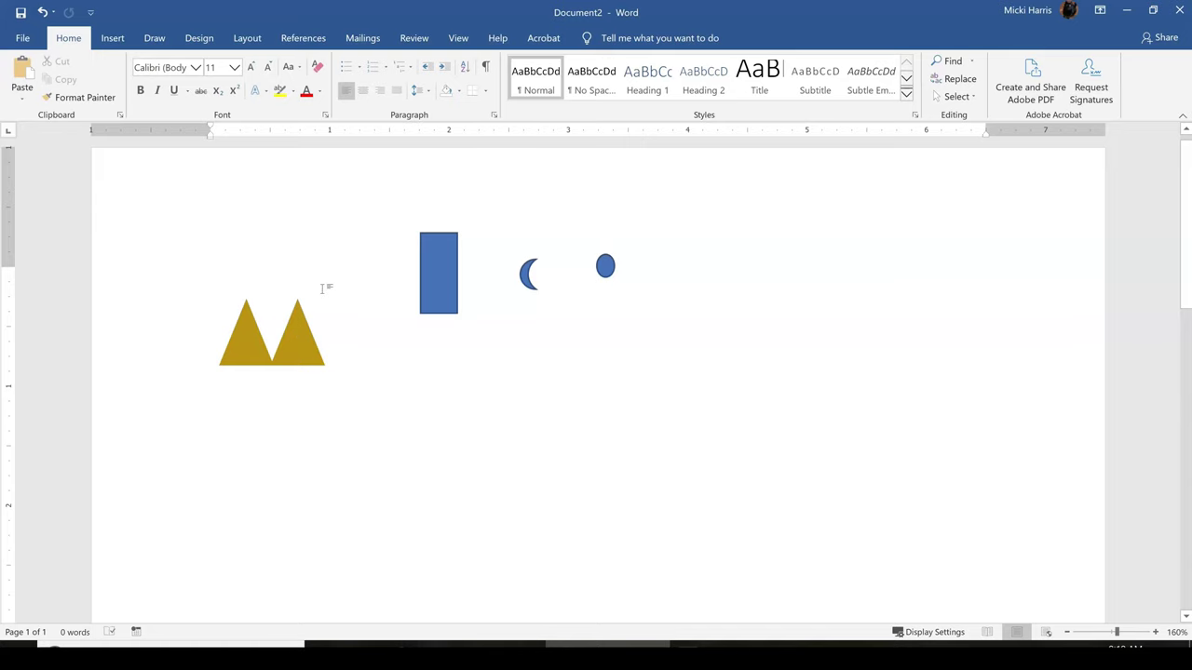
Place a third copy of the gold triangle below the ears to the right and rotate it upside down
left_click_drag(246, 335, 427, 413)
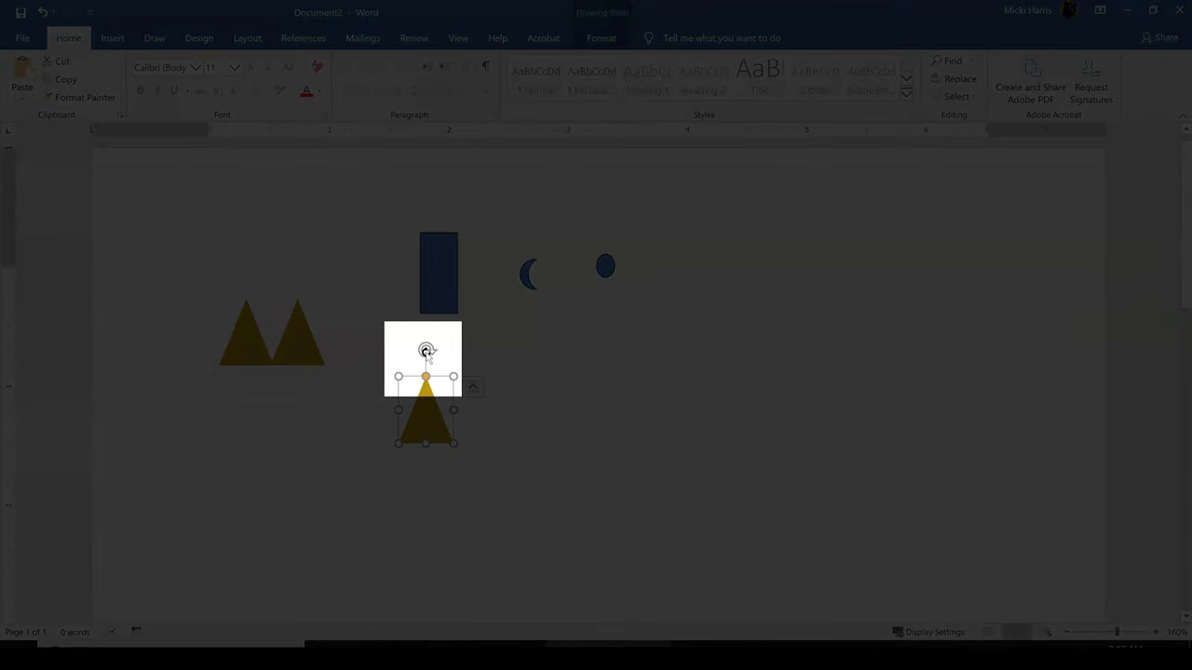
left_click_drag(425, 350, 425, 471)
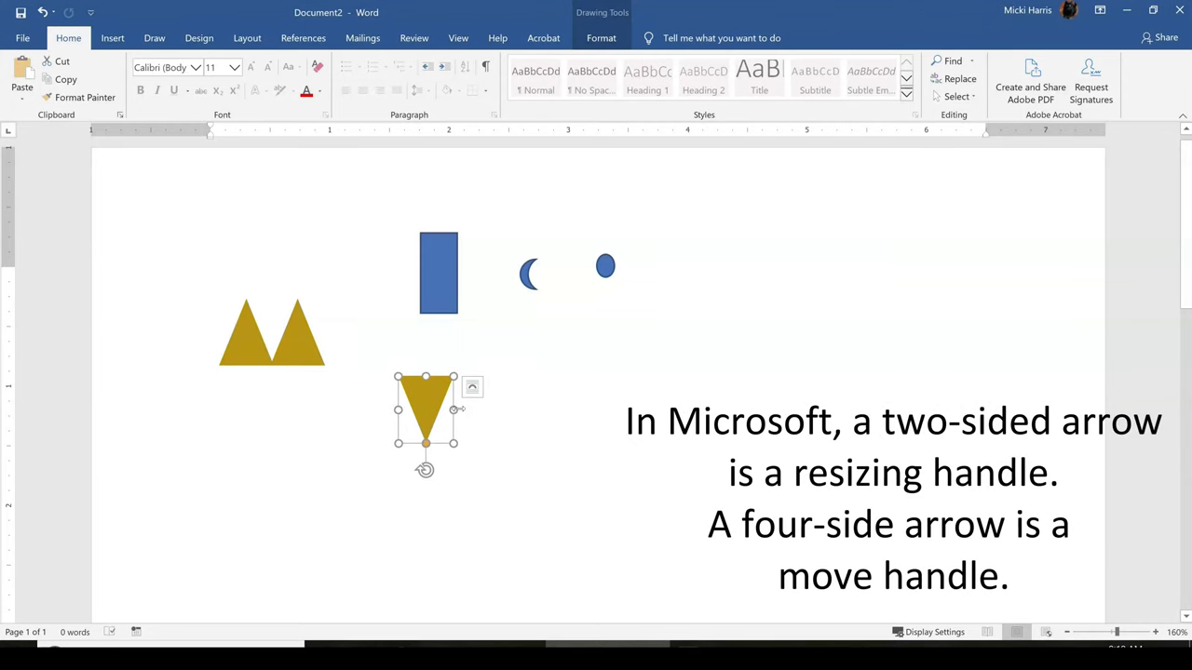
left_click(473, 408)
left_click(432, 403)
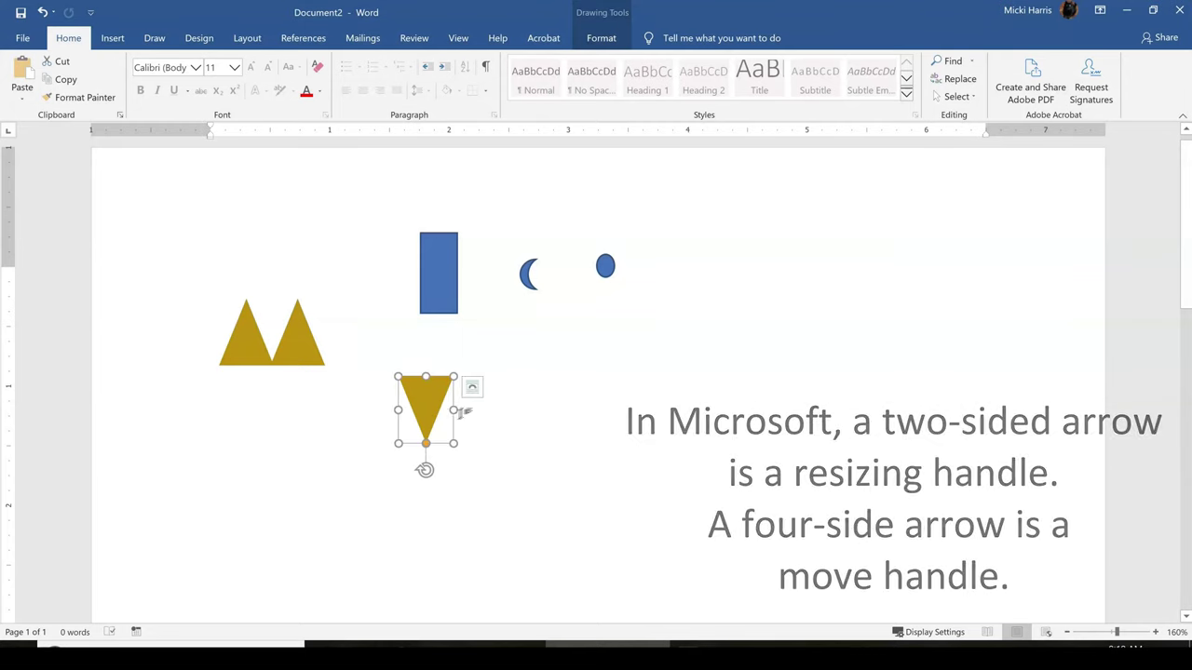
Widen the upside-down triangle to span both ears and fit it flush beneath them as the fox's face
left_click_drag(454, 410, 348, 407)
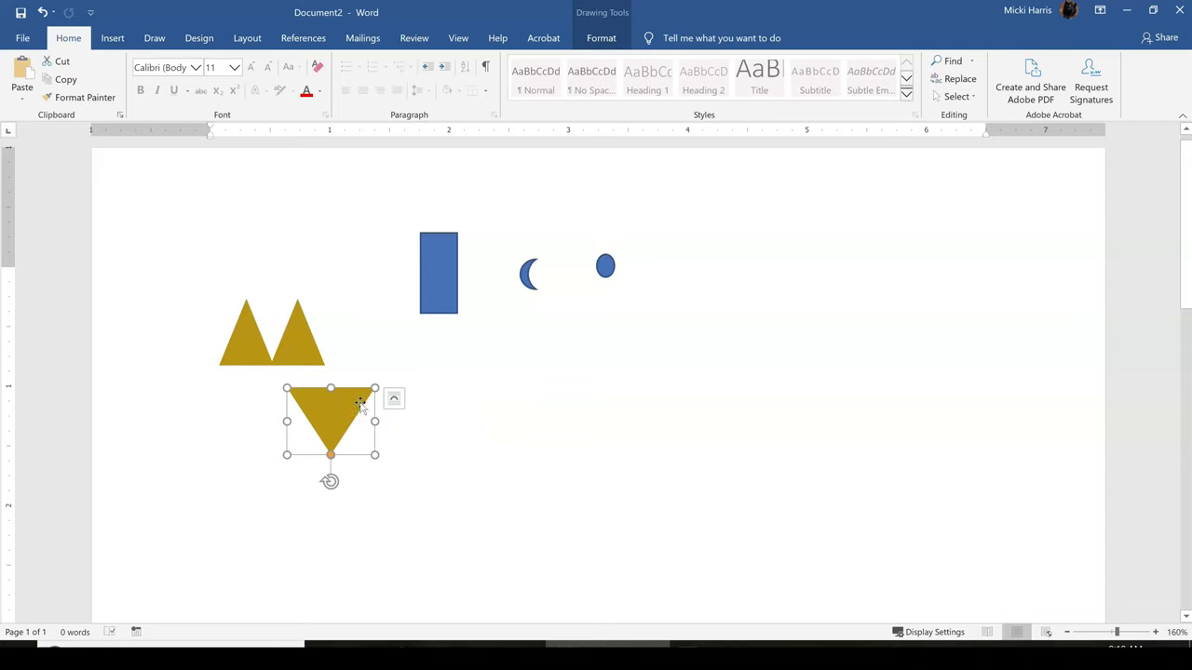
left_click_drag(359, 401, 324, 398)
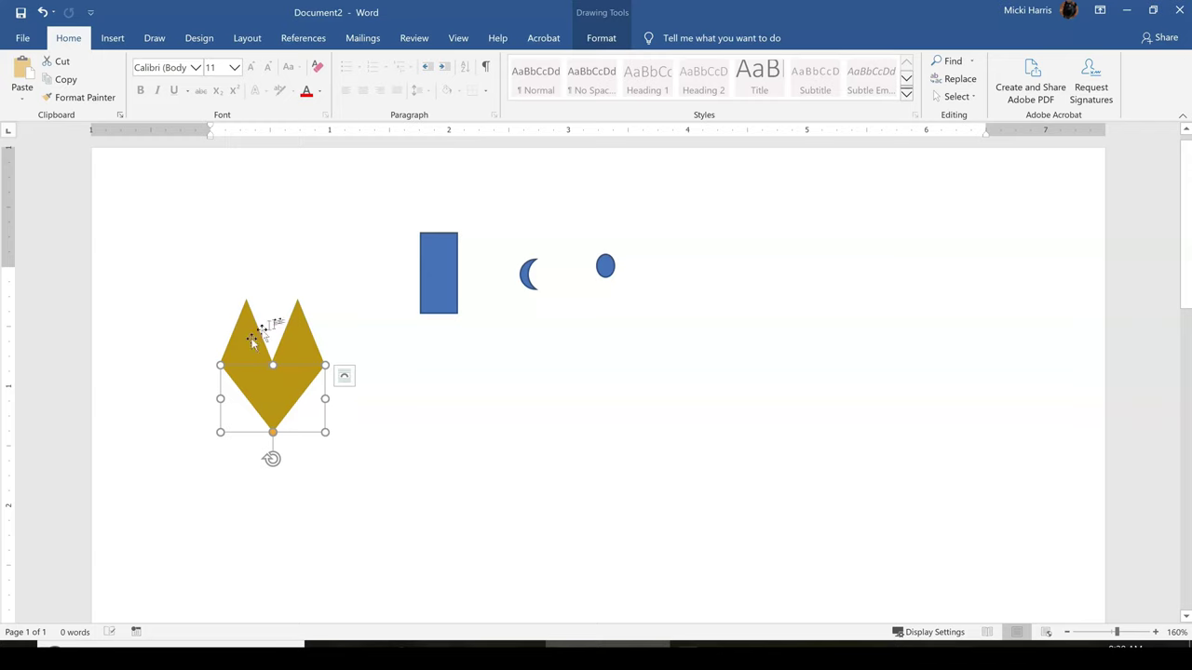
left_click(375, 381)
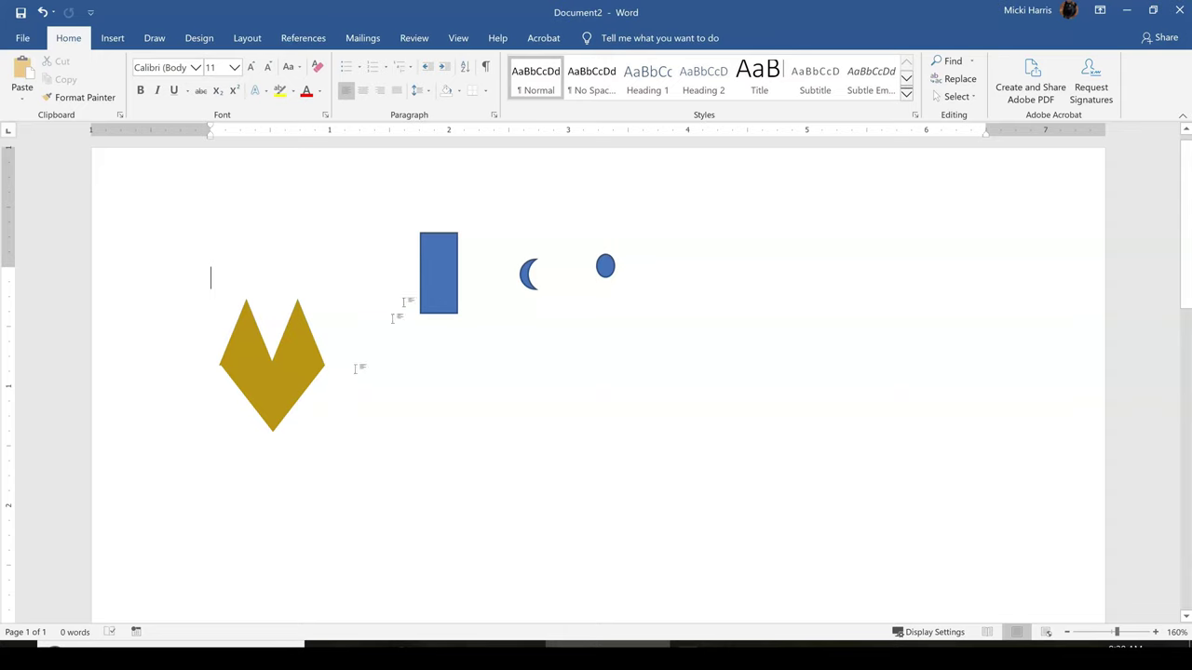
Move the blue rectangle down beside the fox's face and copy the left ear's formatting onto it
left_click_drag(445, 266, 388, 419)
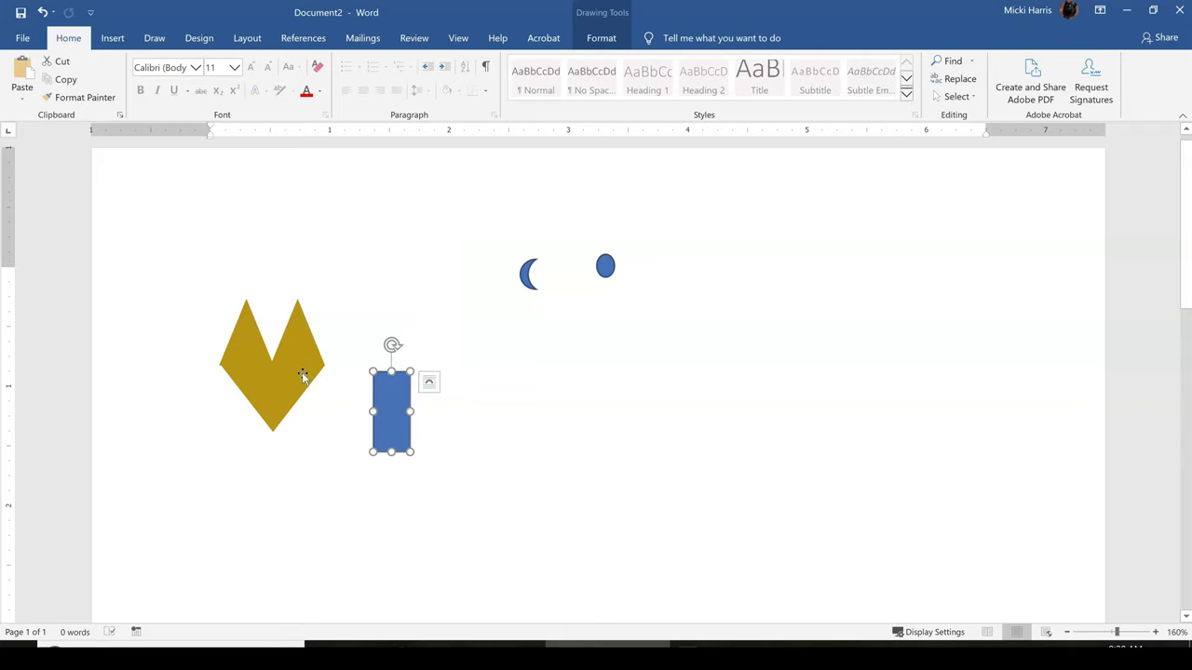
left_click(249, 334)
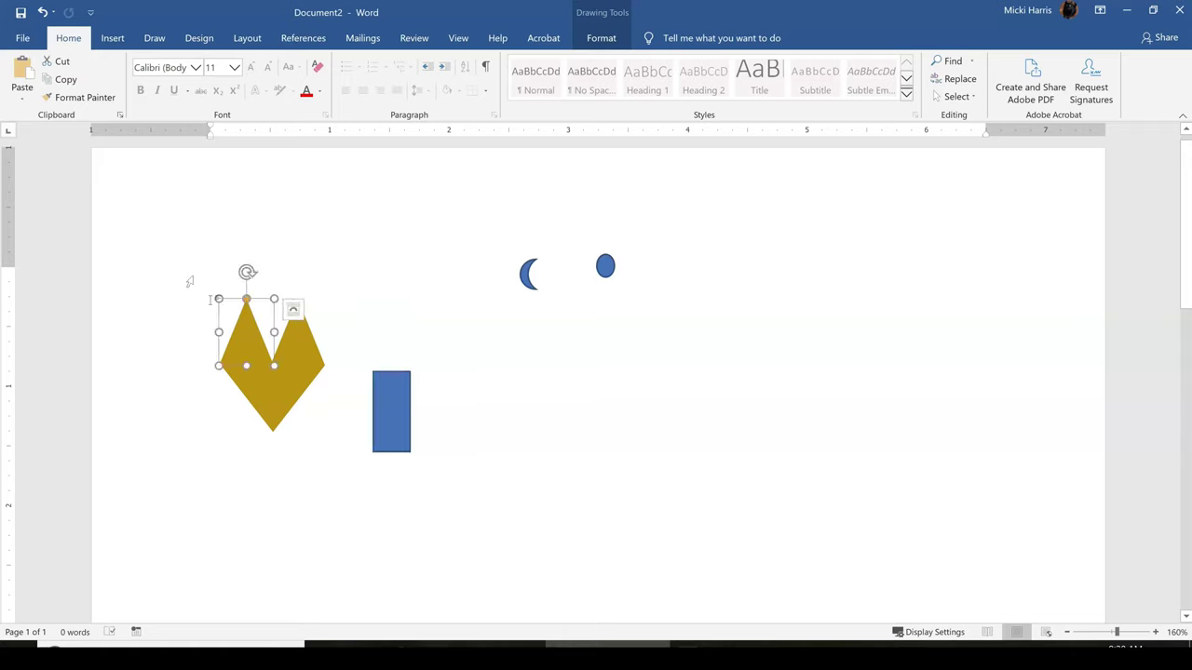
left_click(105, 101)
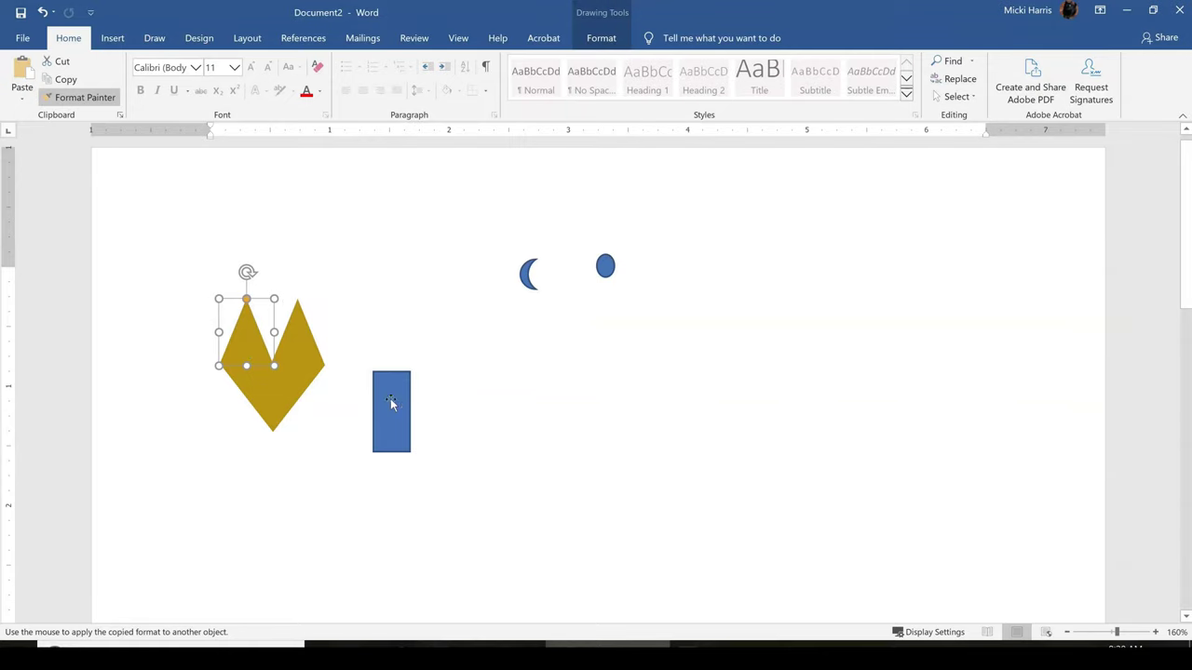
left_click(390, 404)
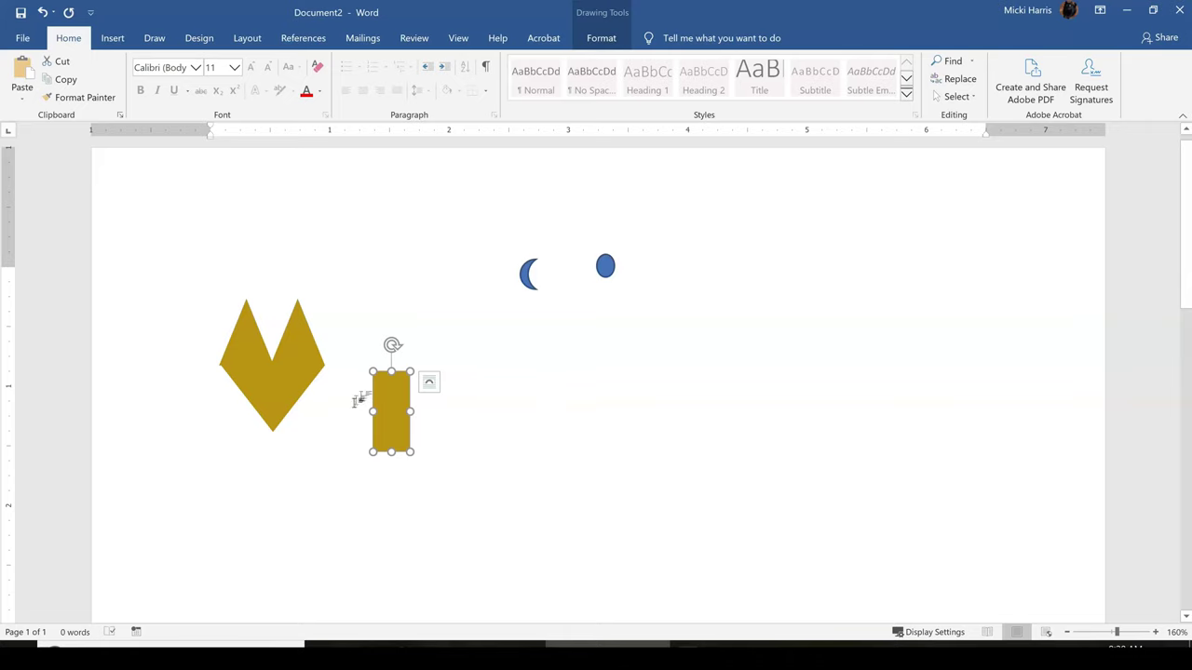
Place the gold rectangle under the left ear, flush with the face's left edge, as the fox's body
left_click_drag(391, 394, 239, 389)
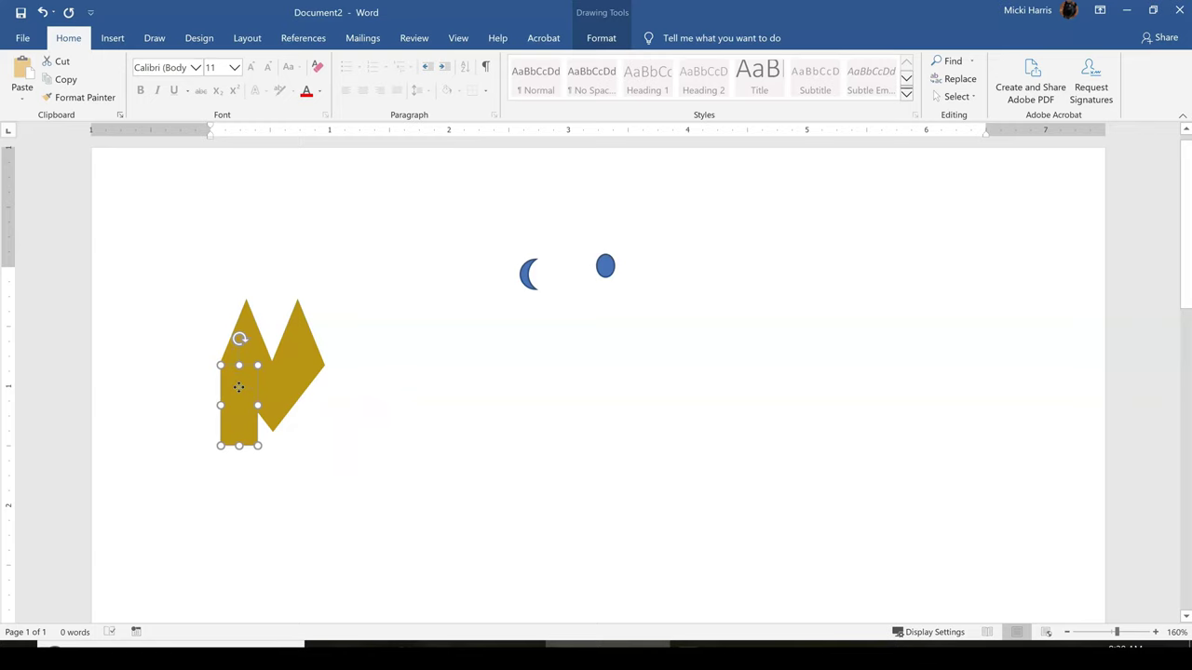
left_click(449, 470)
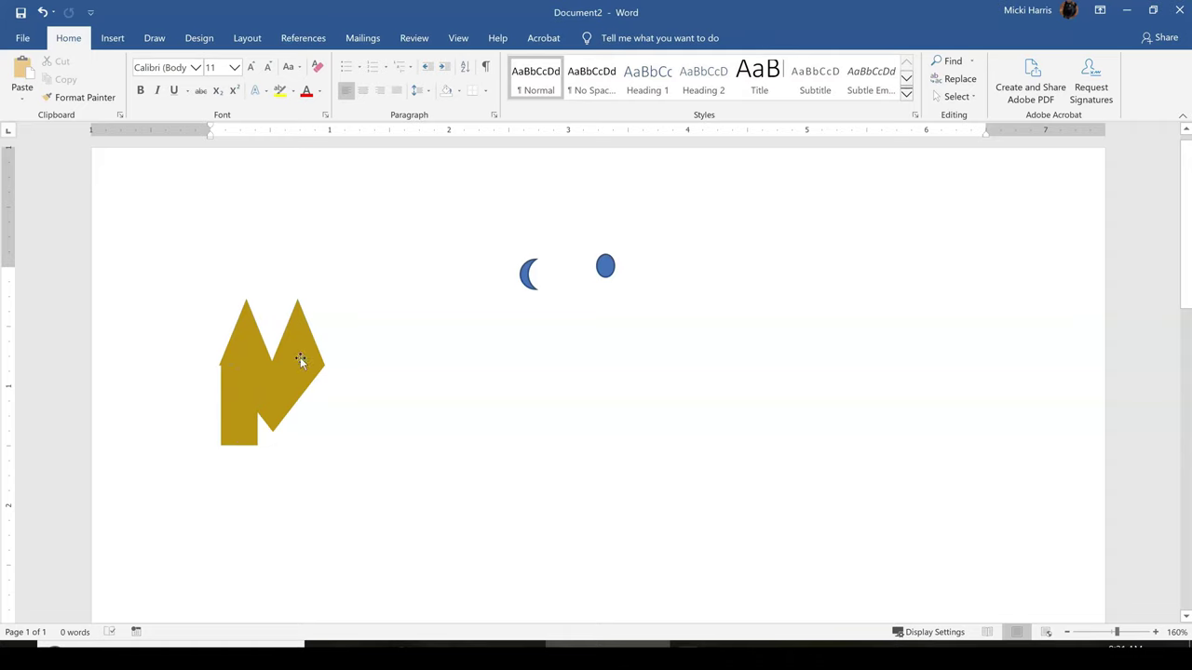
Give the left ear triangle a dark brown outline chosen from the standard colors in the Colors dialog
left_click(247, 335)
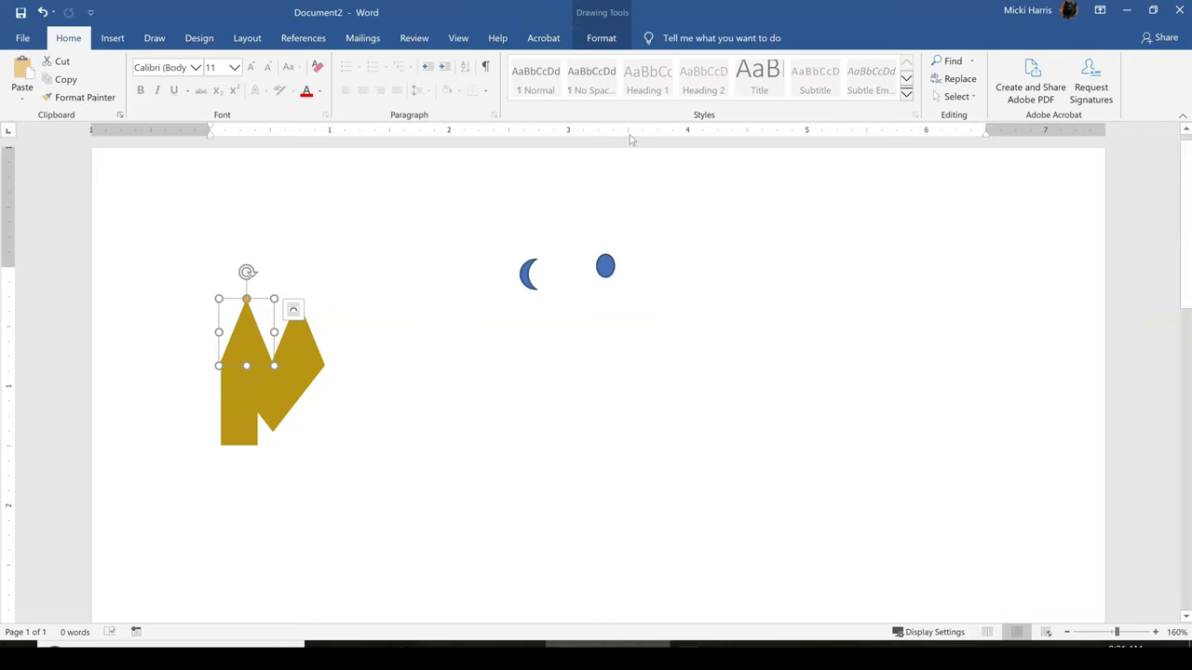
left_click(604, 40)
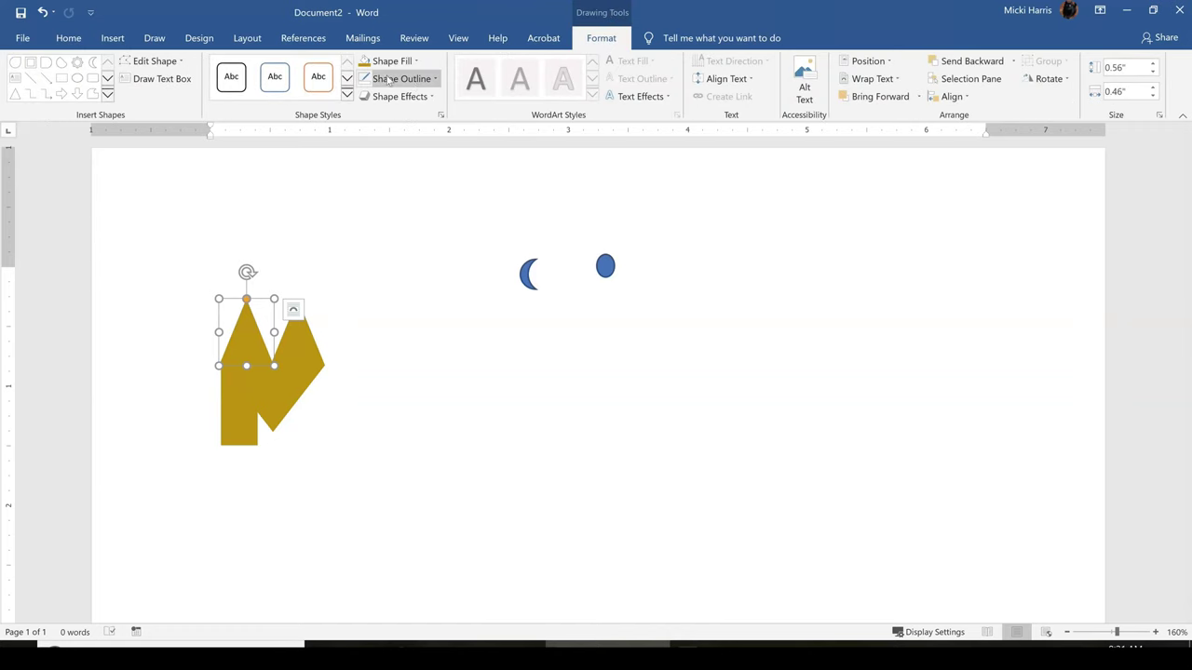
left_click(436, 81)
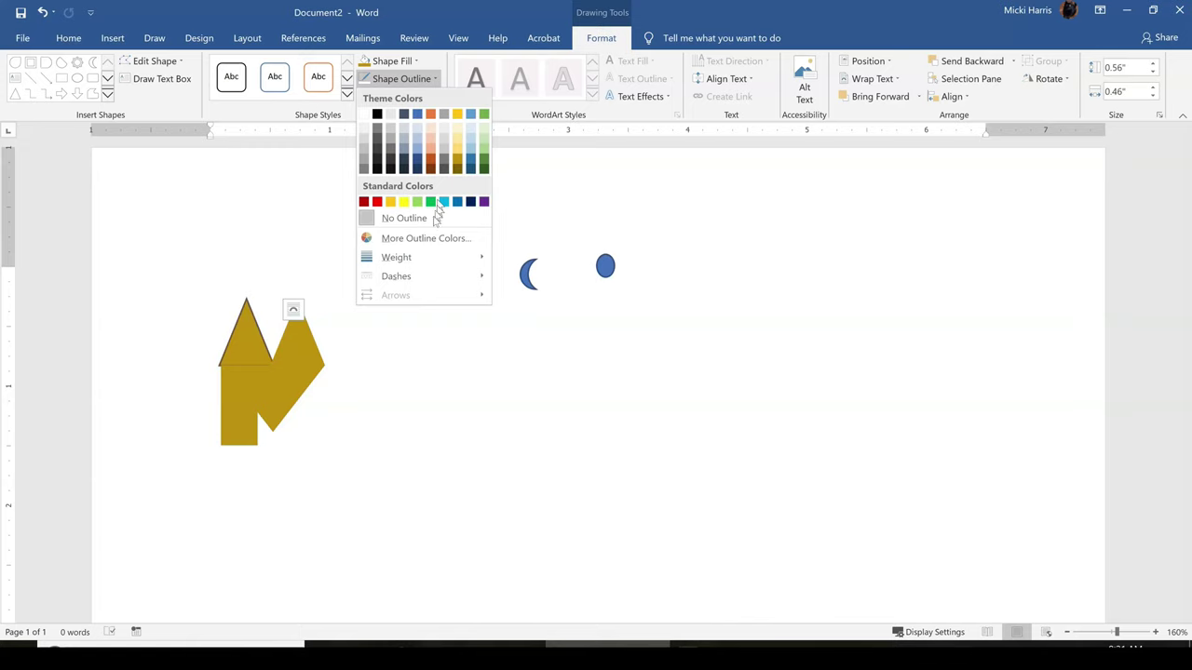
left_click(421, 240)
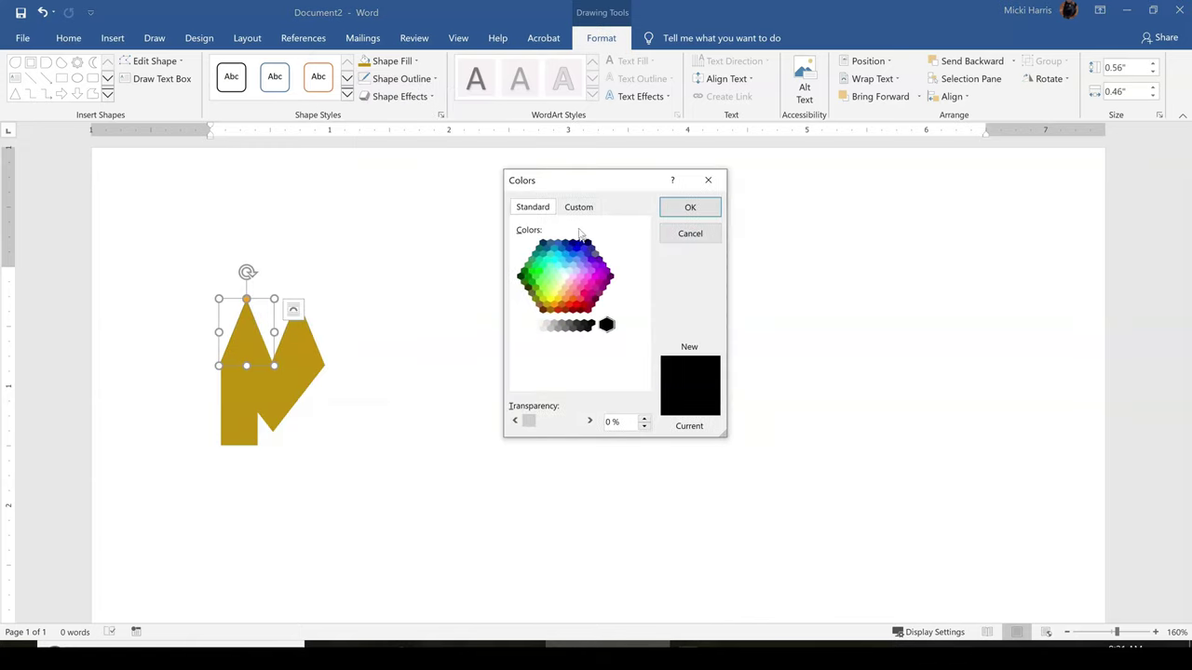
left_click(565, 311)
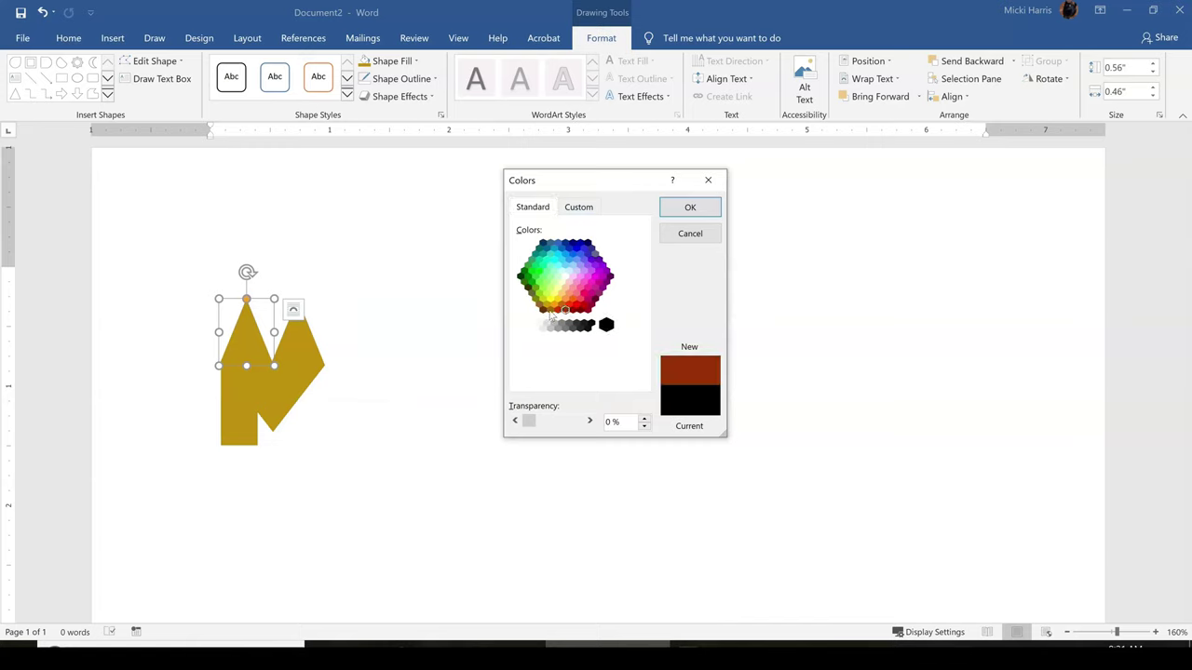
left_click(689, 208)
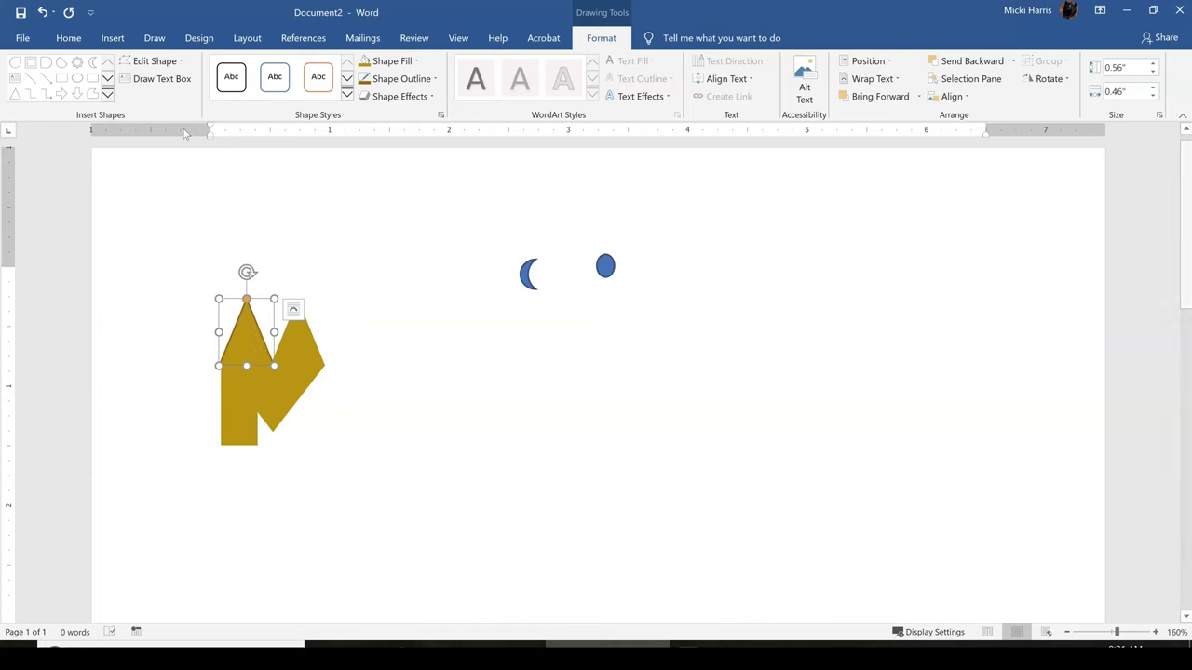
Copy the left ear's brown-outlined formatting onto the right ear triangle with Format Painter
left_click(68, 38)
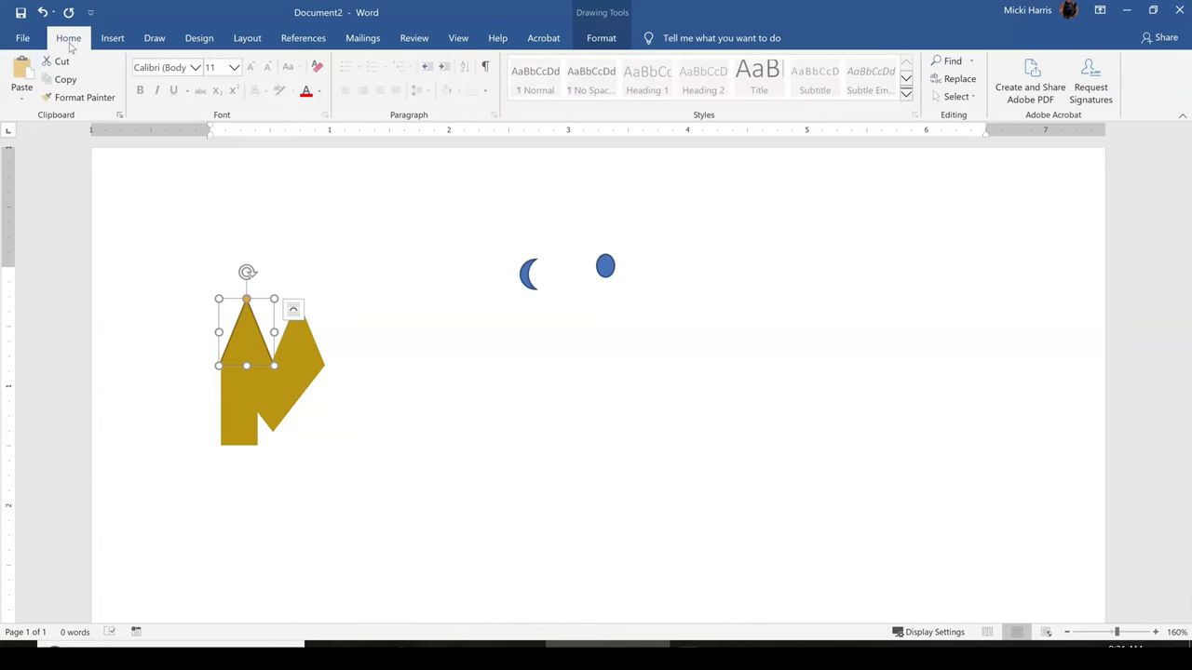
left_click(76, 100)
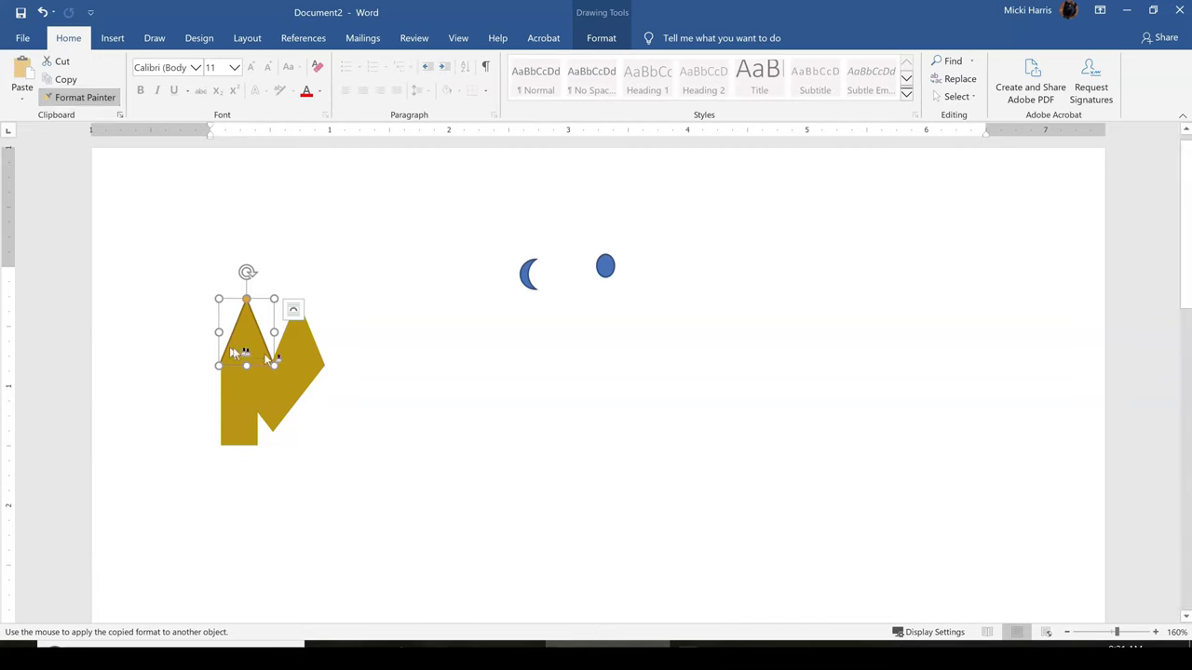
left_click(303, 353)
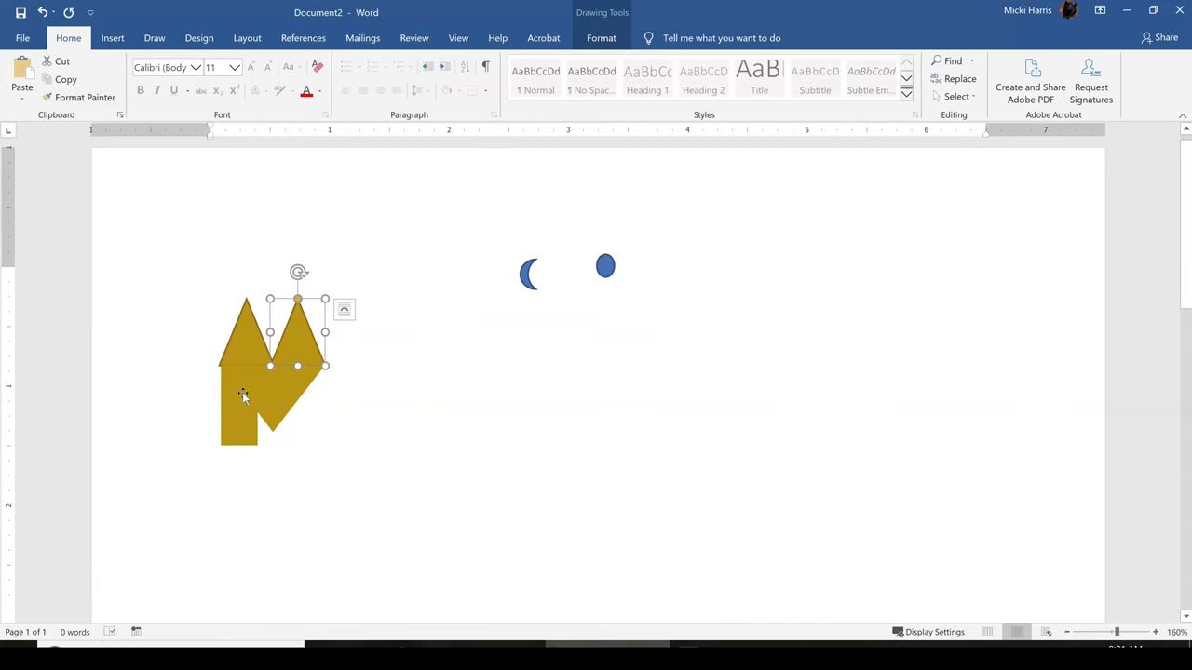
Copy the right ear's brown-outlined formatting onto the face triangle and the body rectangle with Format Painter
left_click(72, 99)
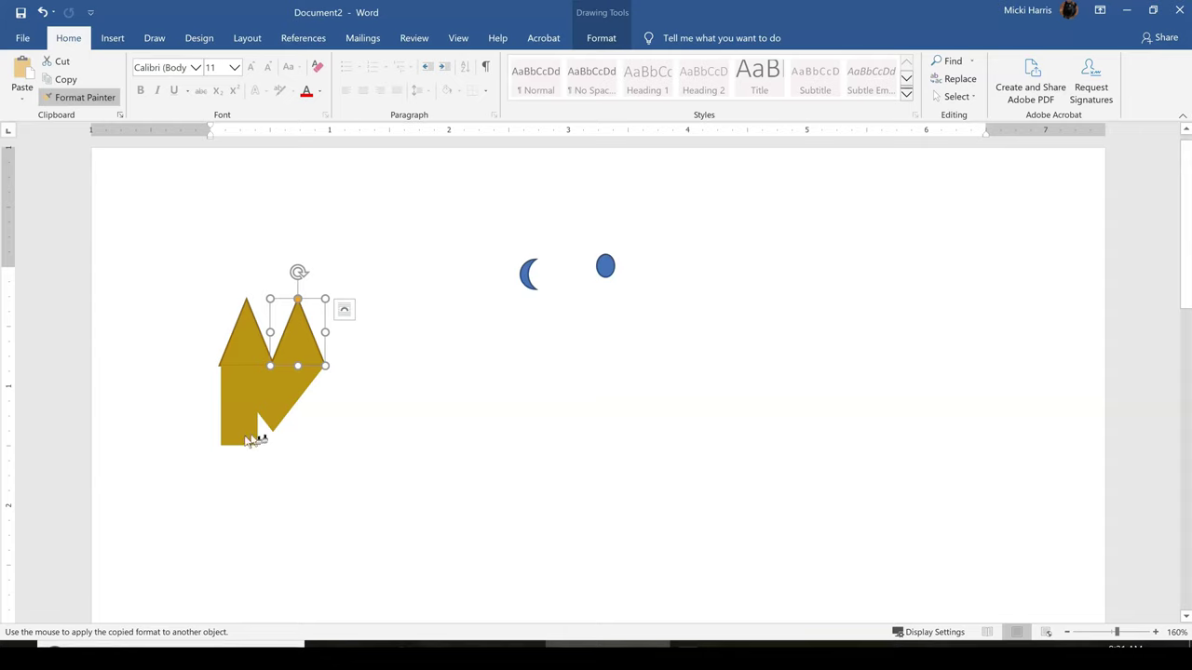
left_click(242, 402)
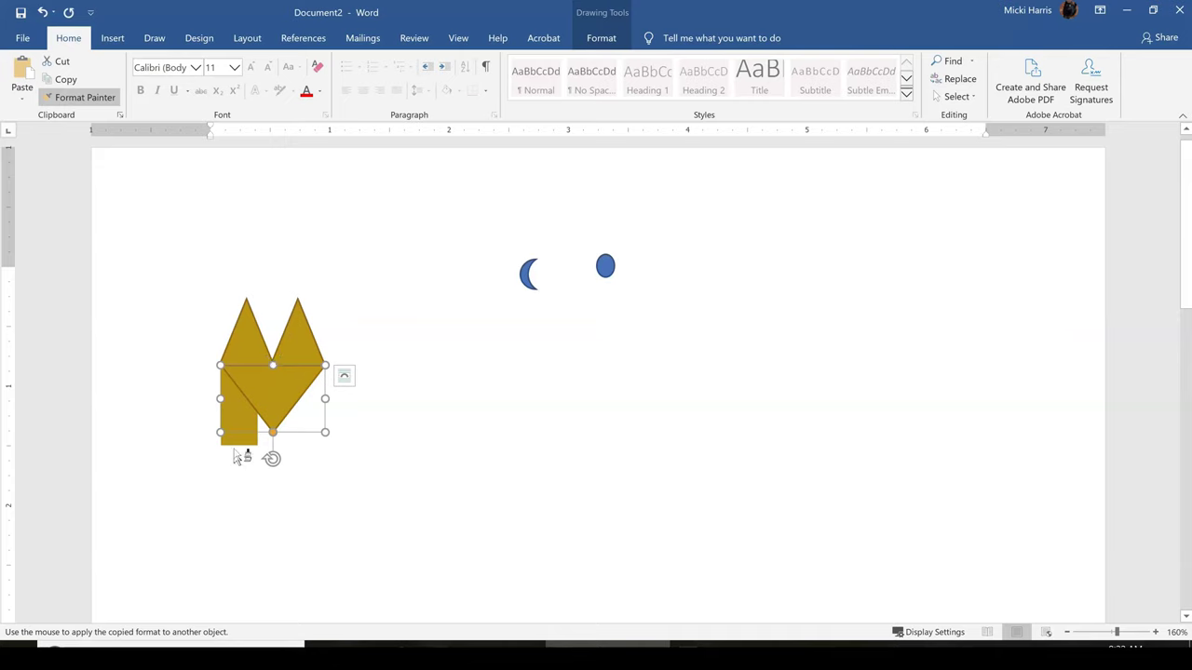
left_click(240, 444)
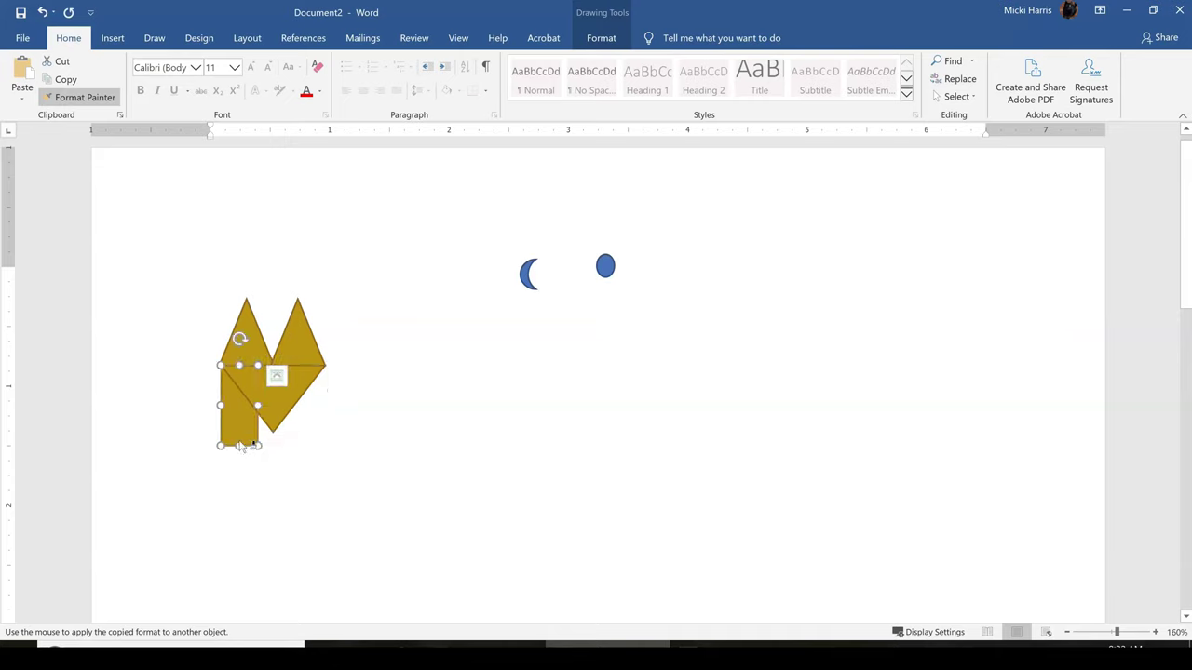
left_click(90, 99)
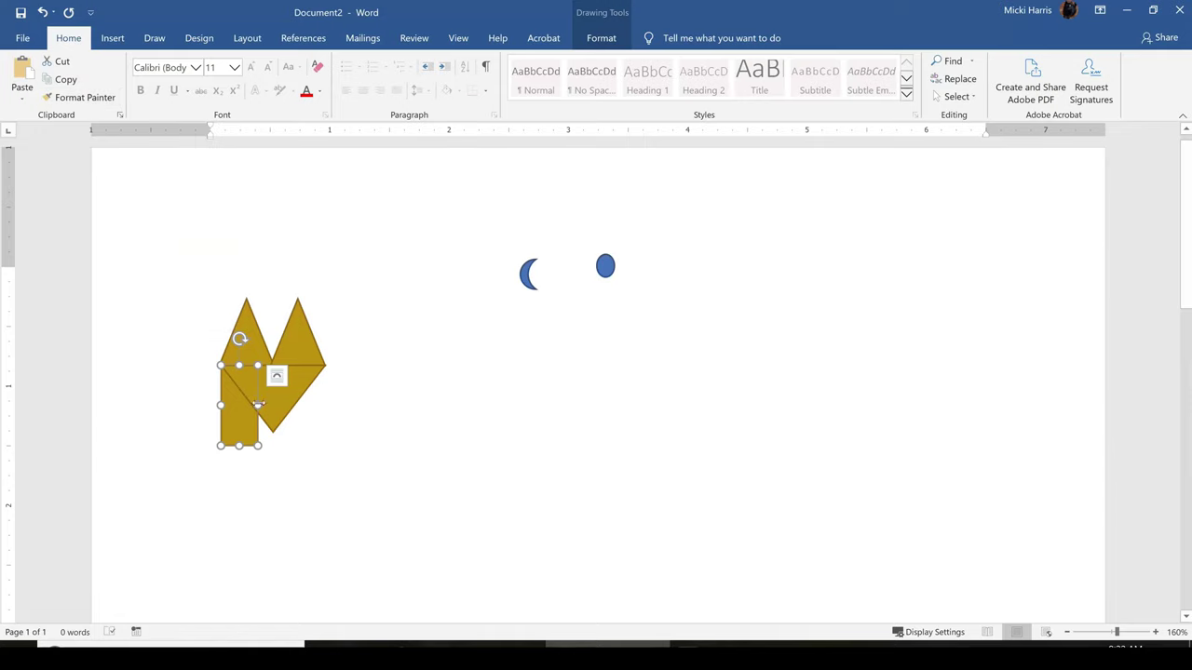
Widen and lengthen the body rectangle, and place a copy flush beside it as the right half of the body
left_click_drag(258, 405, 270, 406)
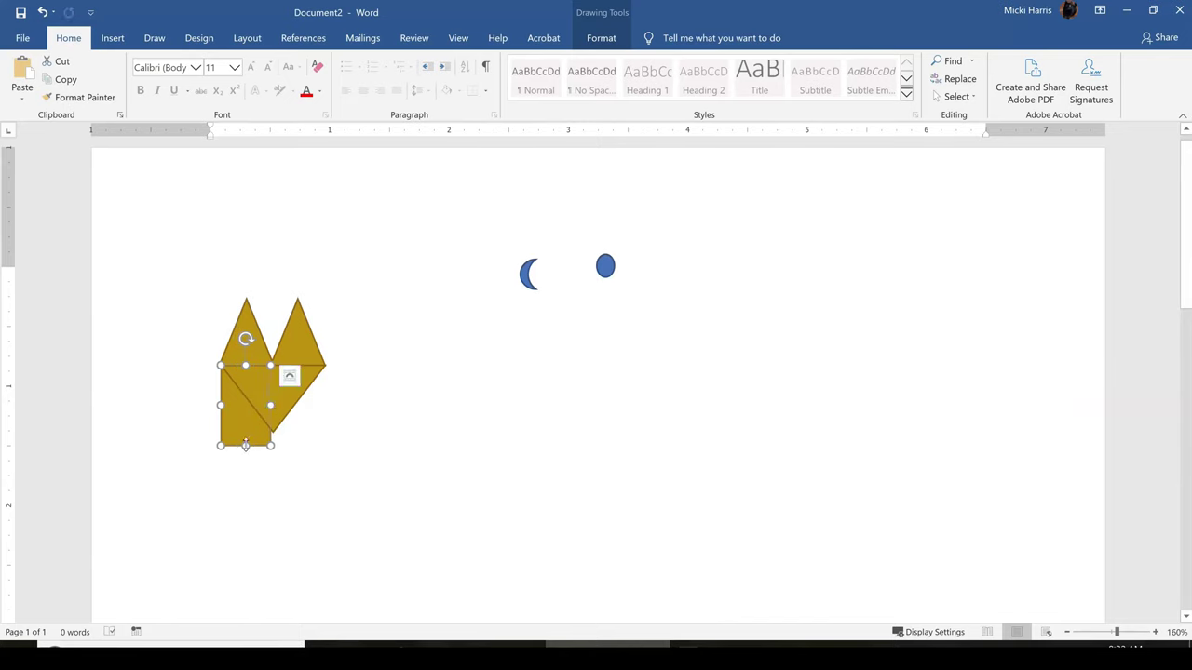
left_click_drag(245, 445, 239, 485)
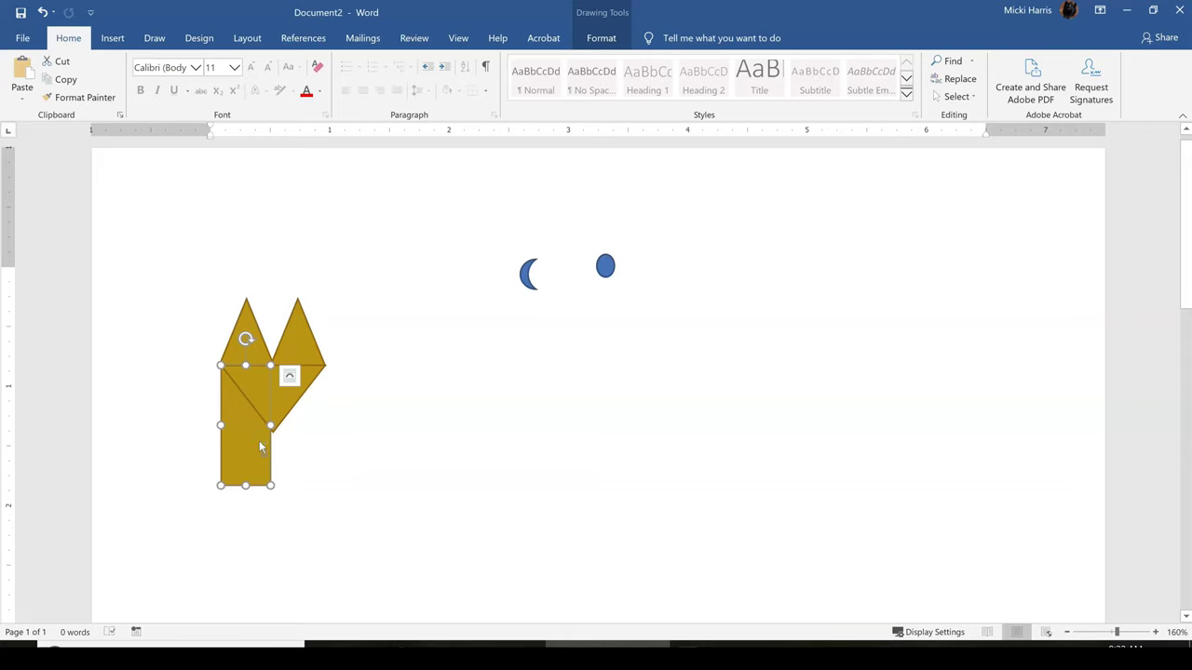
key("ctrl+v")
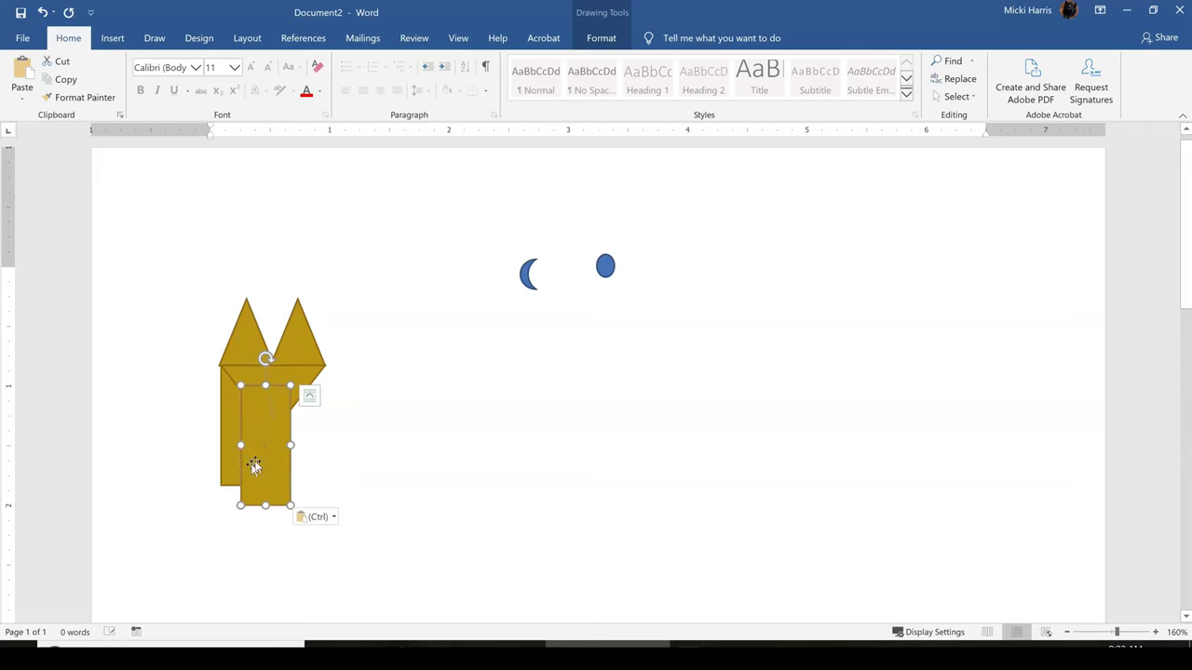
left_click_drag(260, 452, 300, 432)
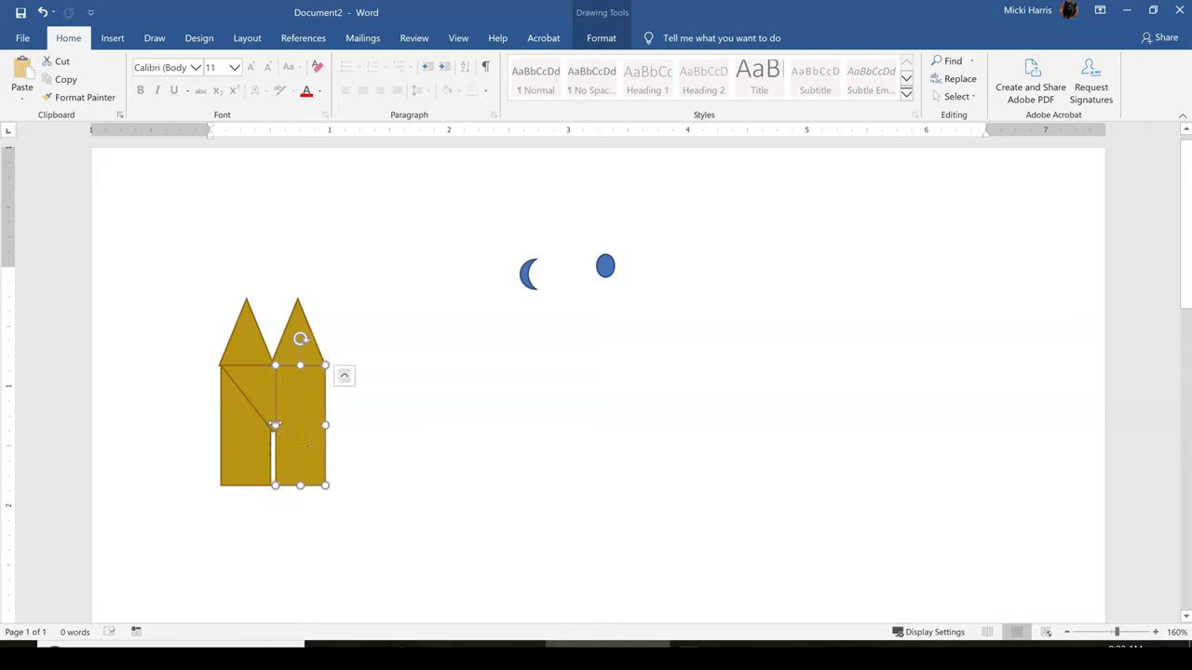
left_click_drag(274, 426, 272, 426)
left_click(243, 443)
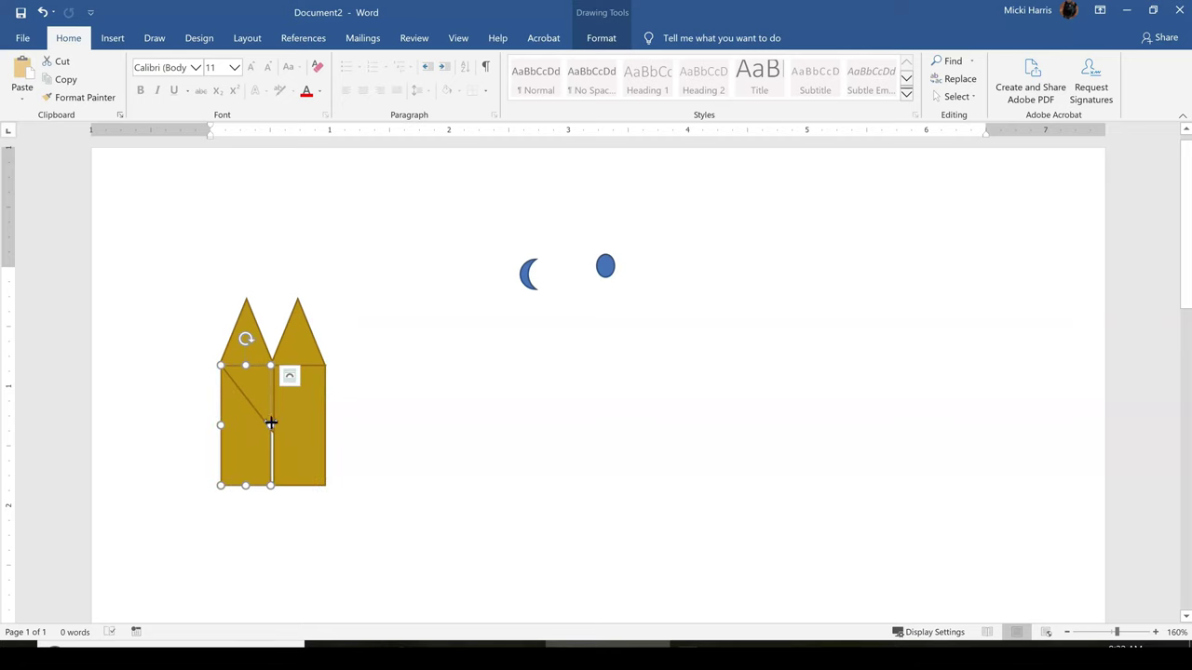
left_click(445, 473)
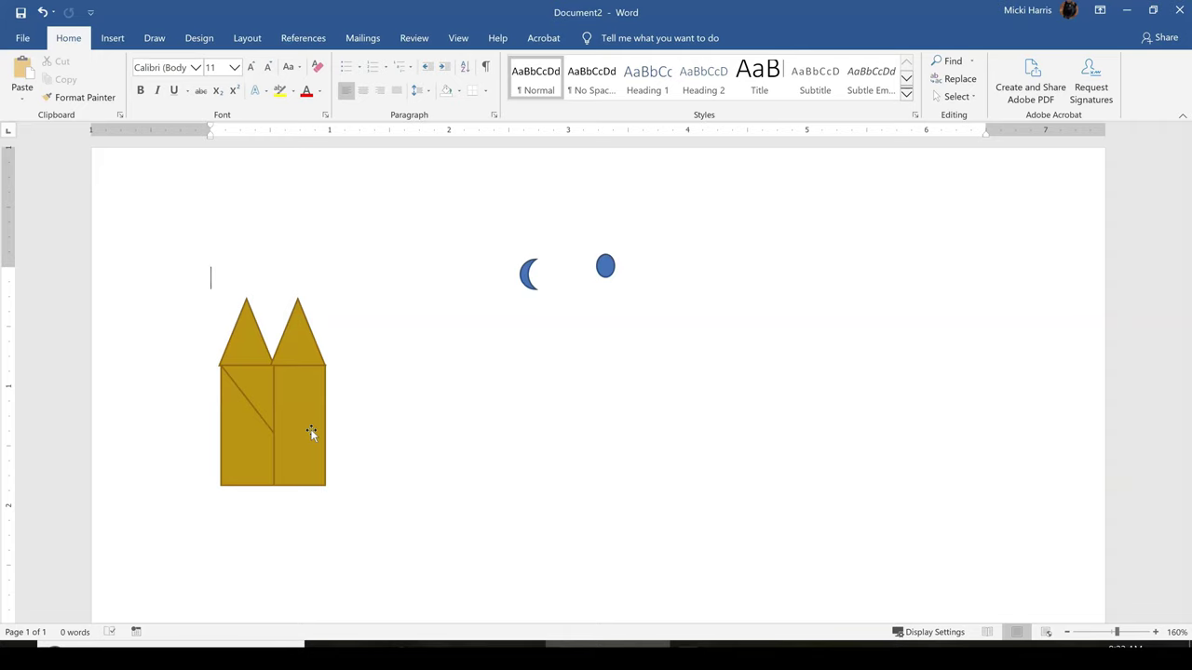
Bring the inverted face triangle forward so it lies in front of both body rectangles
left_click(262, 382)
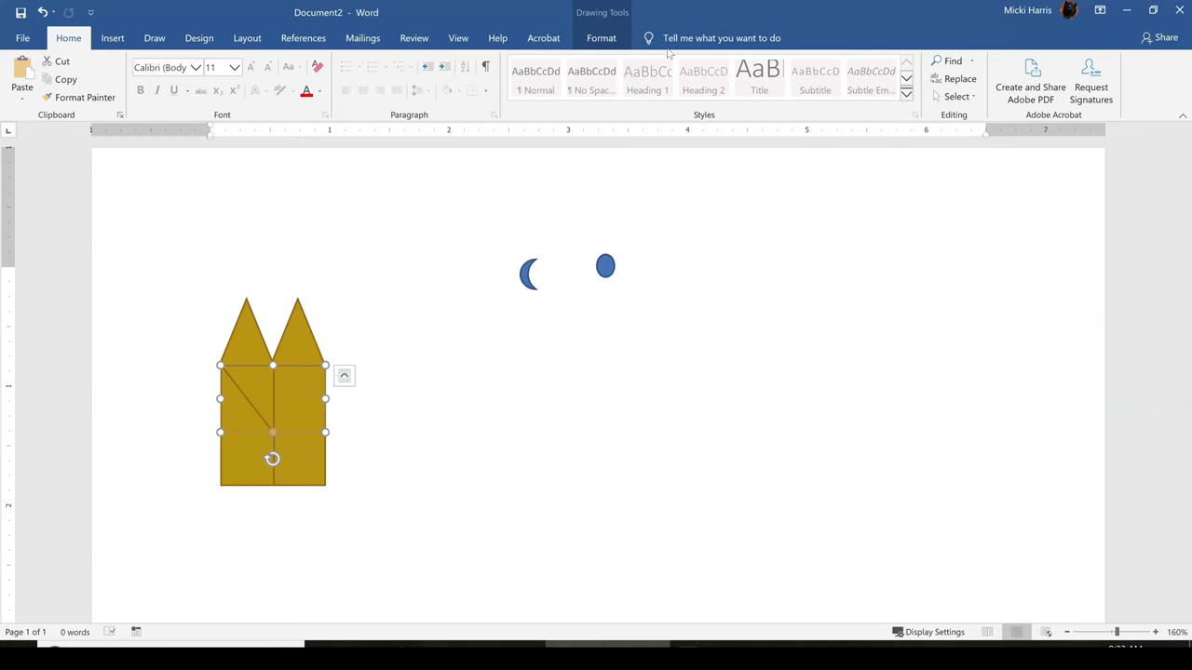
left_click(607, 40)
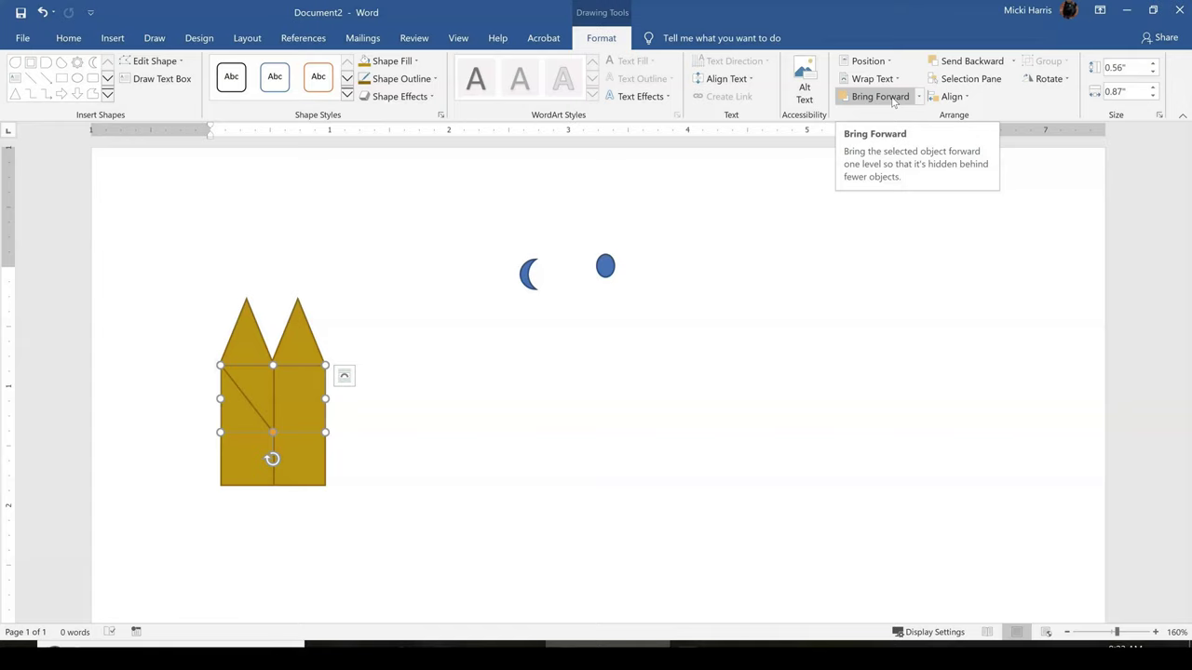
left_click(880, 97)
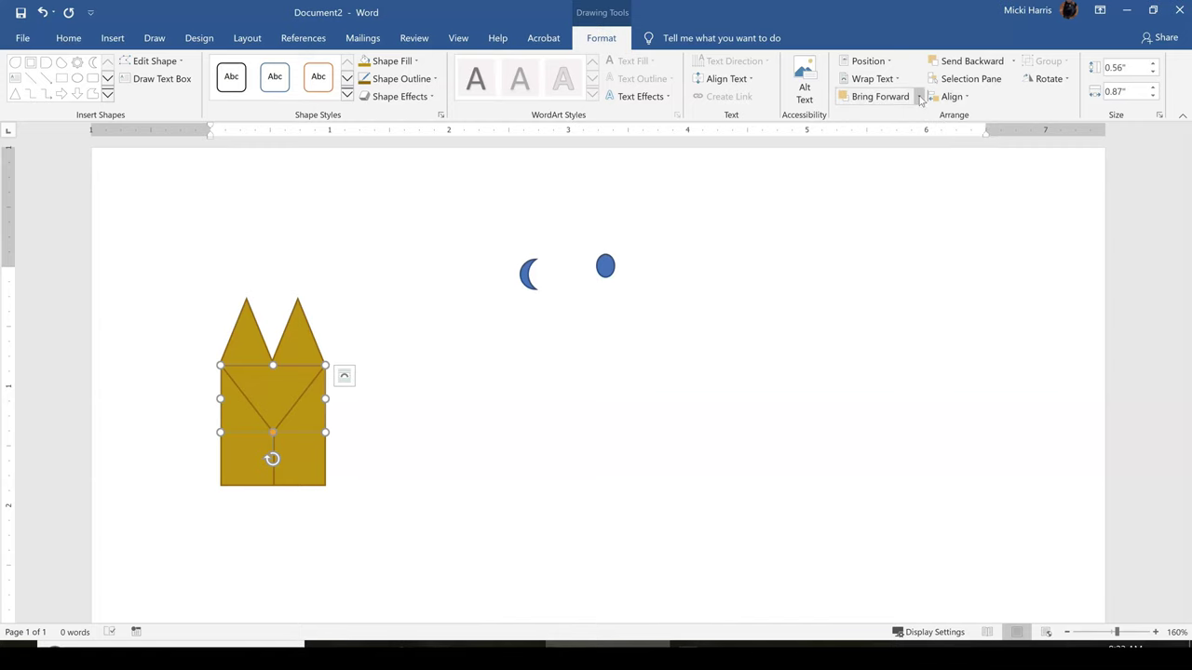
left_click(919, 96)
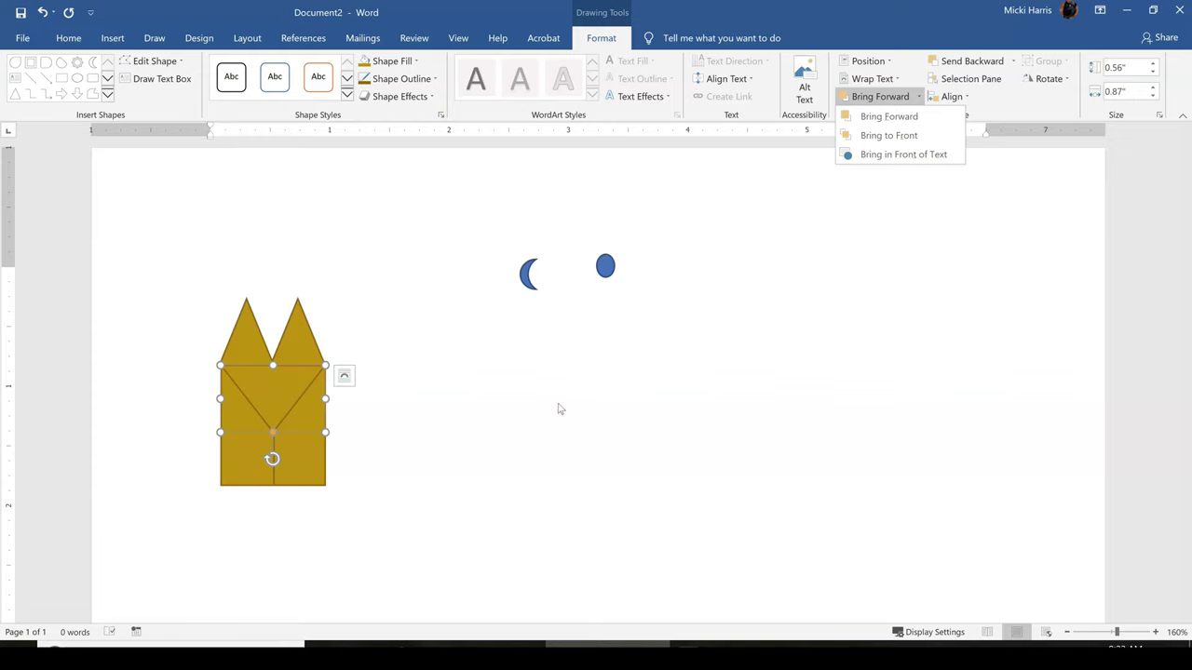
Add a solid black isosceles triangle about 0.19" high and 0.2" wide at the bottom center of the body, over the seam
left_click(112, 39)
left_click(169, 96)
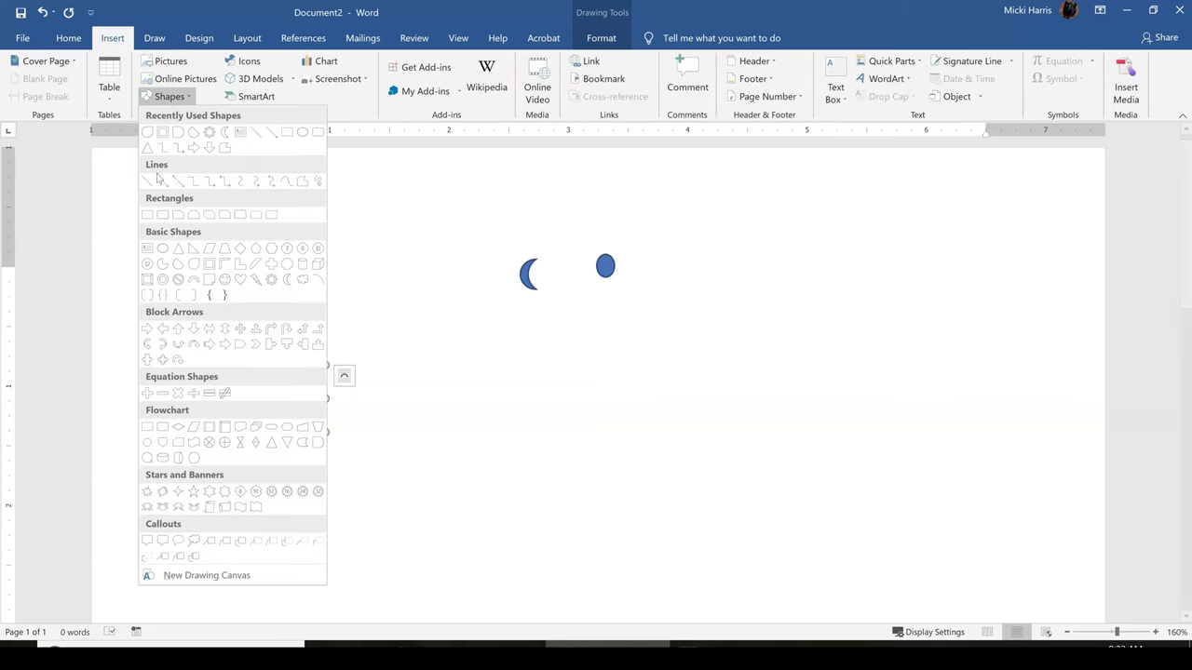
left_click(178, 250)
mouse_move(411, 236)
left_mouse_down()
mouse_move(426, 267)
mouse_move(438, 264)
left_mouse_up()
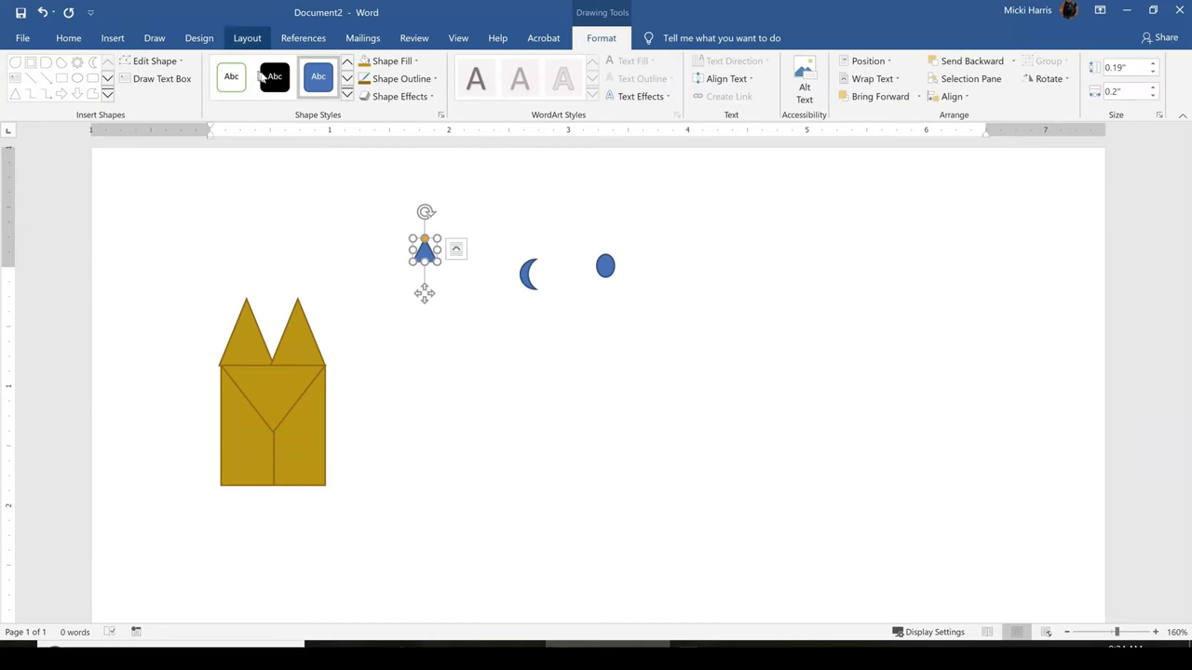
left_click(272, 78)
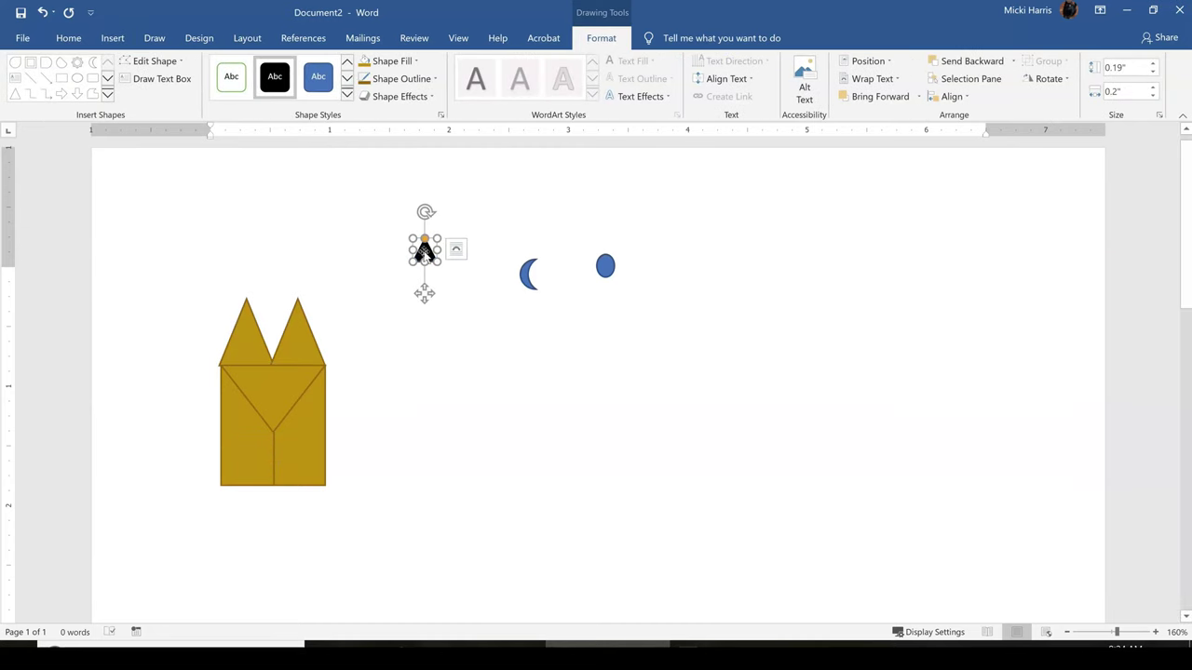
left_click_drag(425, 254, 274, 475)
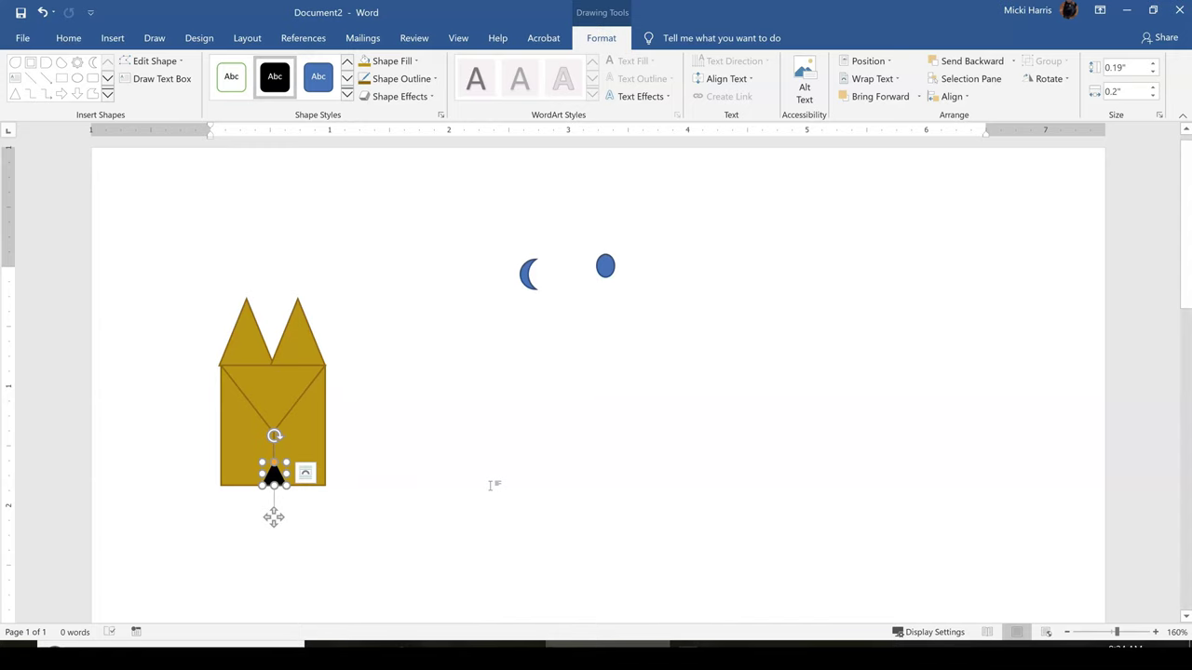
Duplicate the face triangle in the empty area beside the fox, heighten it to about 0.89", and rotate its tip toward the lower right
key("Tab")
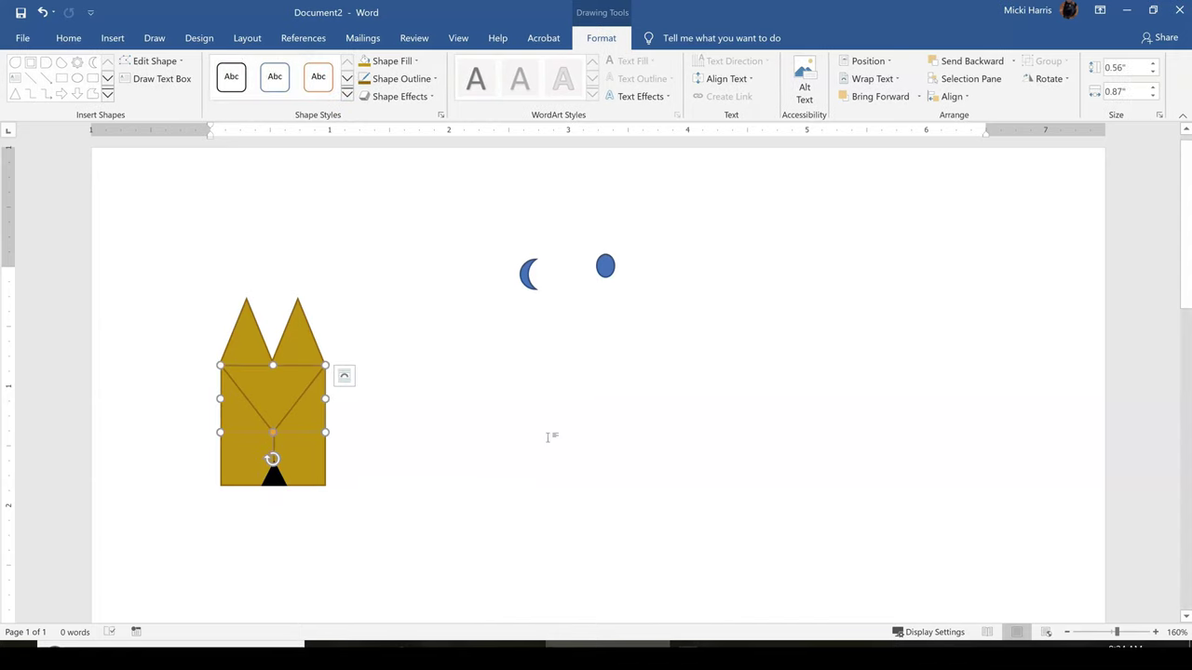
key("ctrl+c")
key("ctrl+v")
left_click_drag(285, 412, 582, 339)
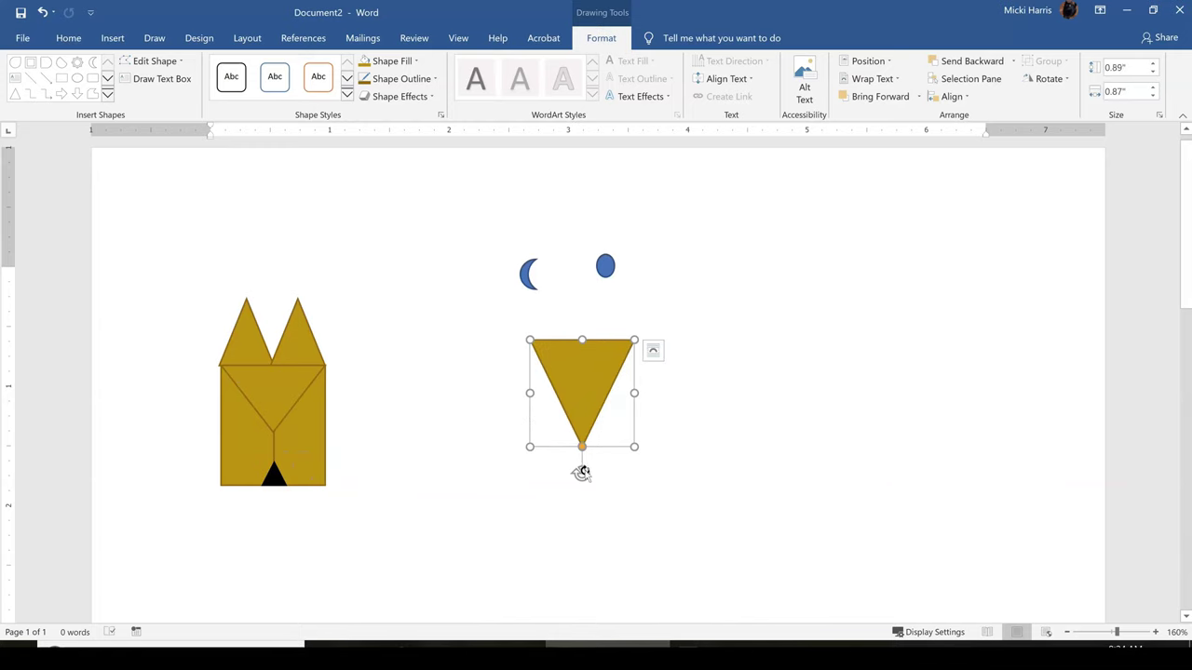
left_click_drag(581, 473, 686, 474)
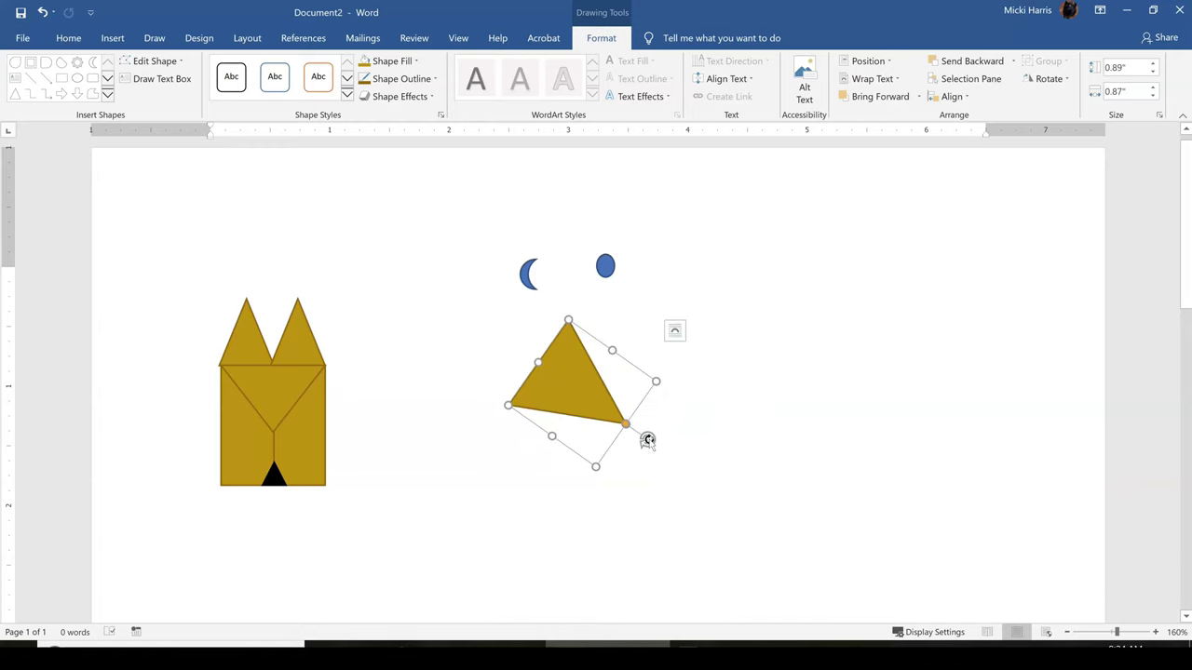
left_click_drag(646, 436, 654, 428)
Place the rotated triangle against the body's lower right side as a tail, resizing it to about 0.8" by 0.63"
left_click_drag(580, 367, 344, 431)
left_click_drag(420, 437, 390, 440)
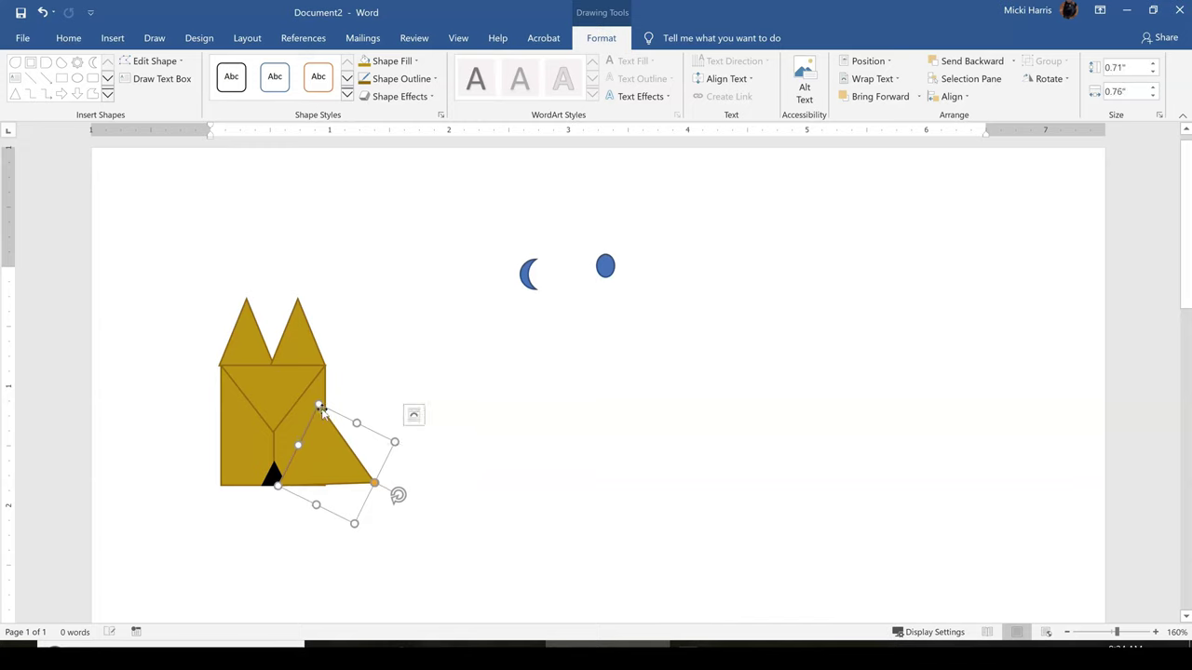
left_click_drag(321, 407, 415, 450)
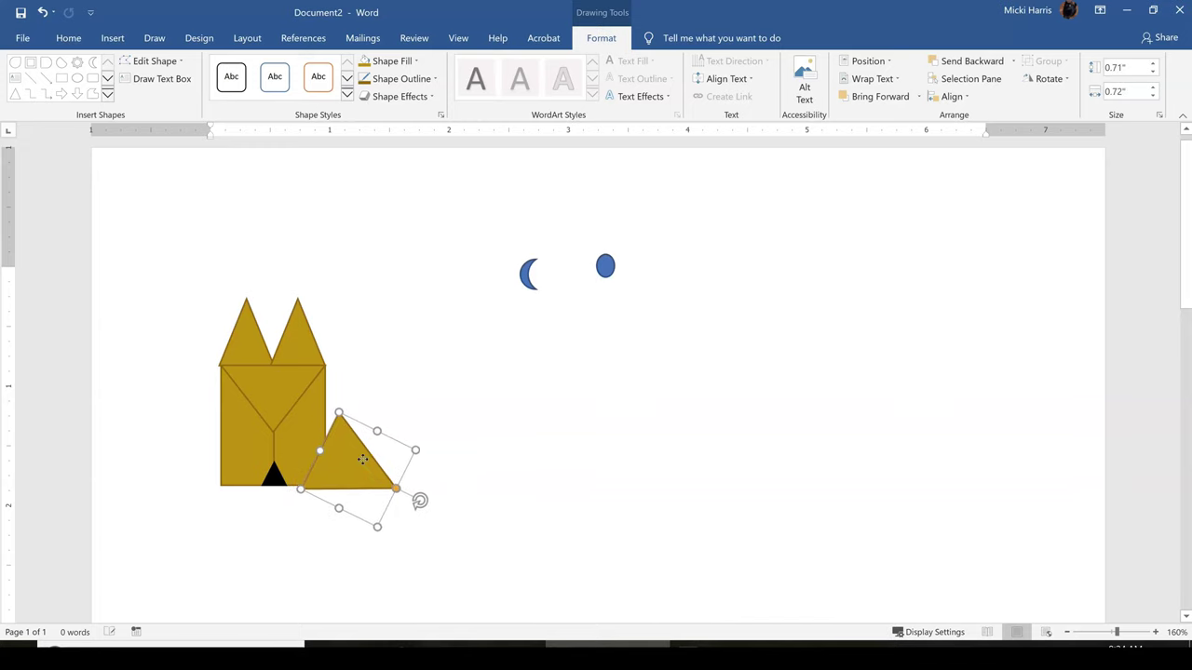
left_click_drag(420, 502, 425, 480)
left_click_drag(407, 435, 412, 456)
key("Escape")
left_click(330, 466)
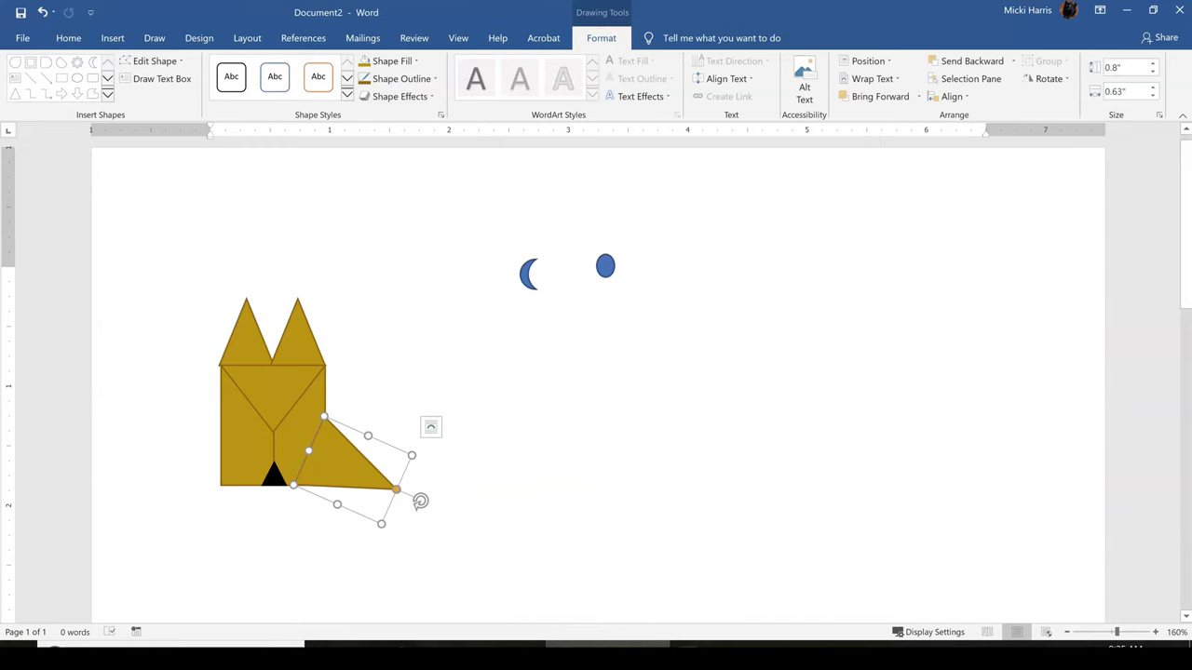
Send the tail triangle backward until it sits behind the body's right rectangle
scroll(596, 372, "up", 1)
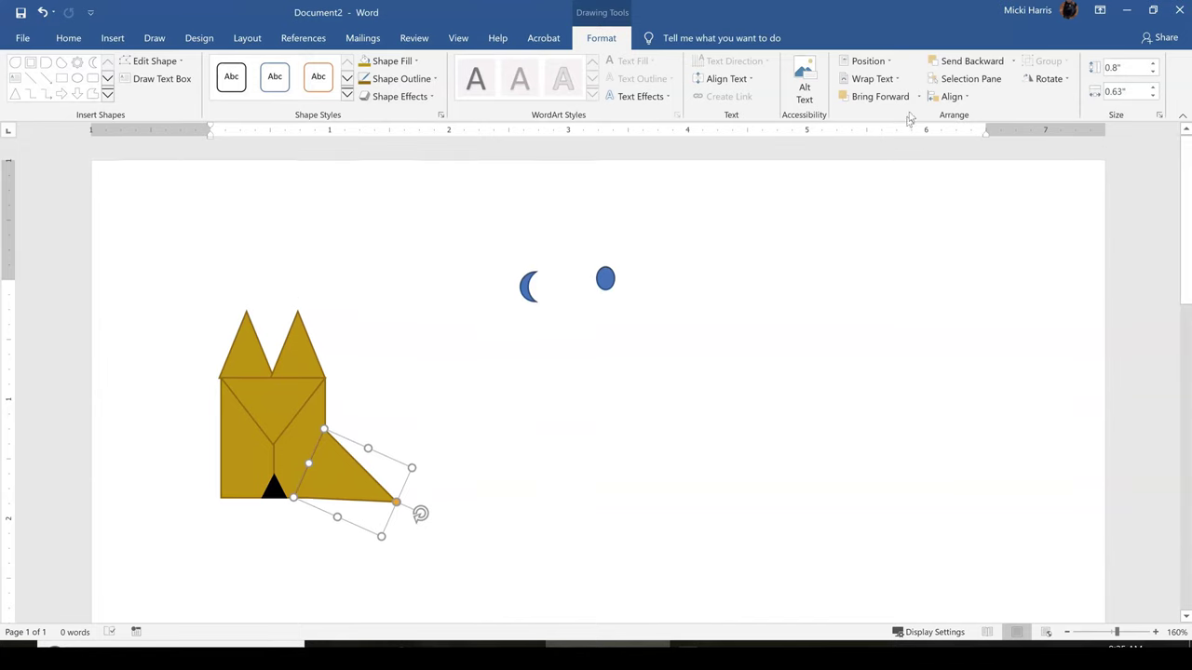
left_click(976, 63)
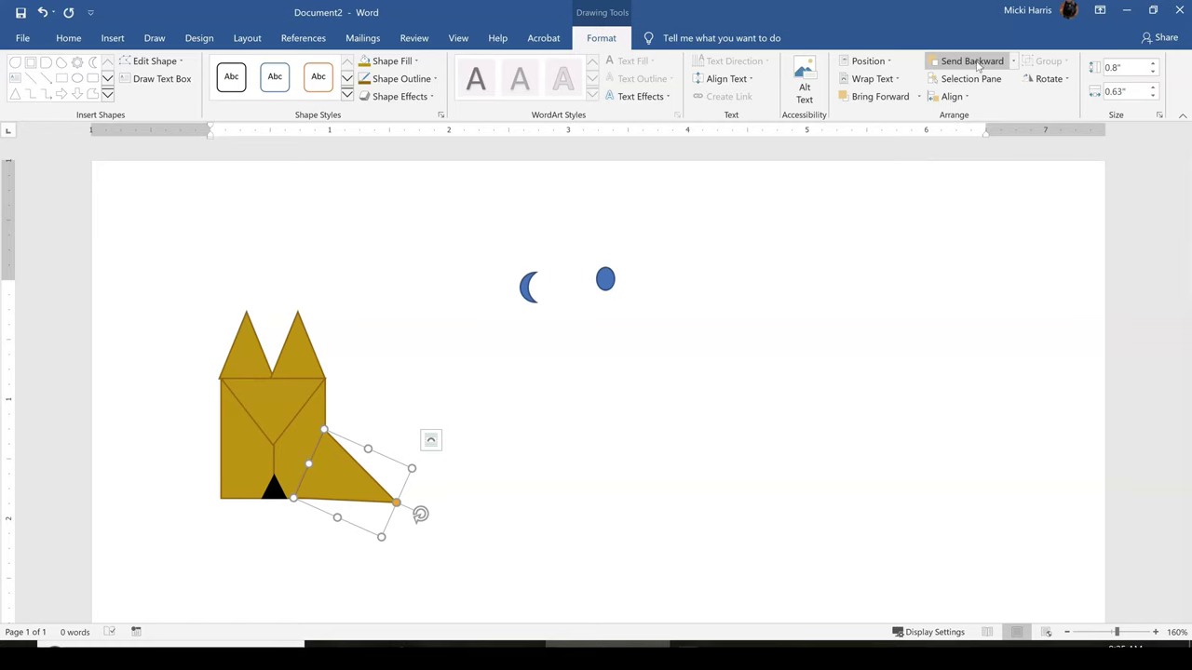
left_click(977, 63)
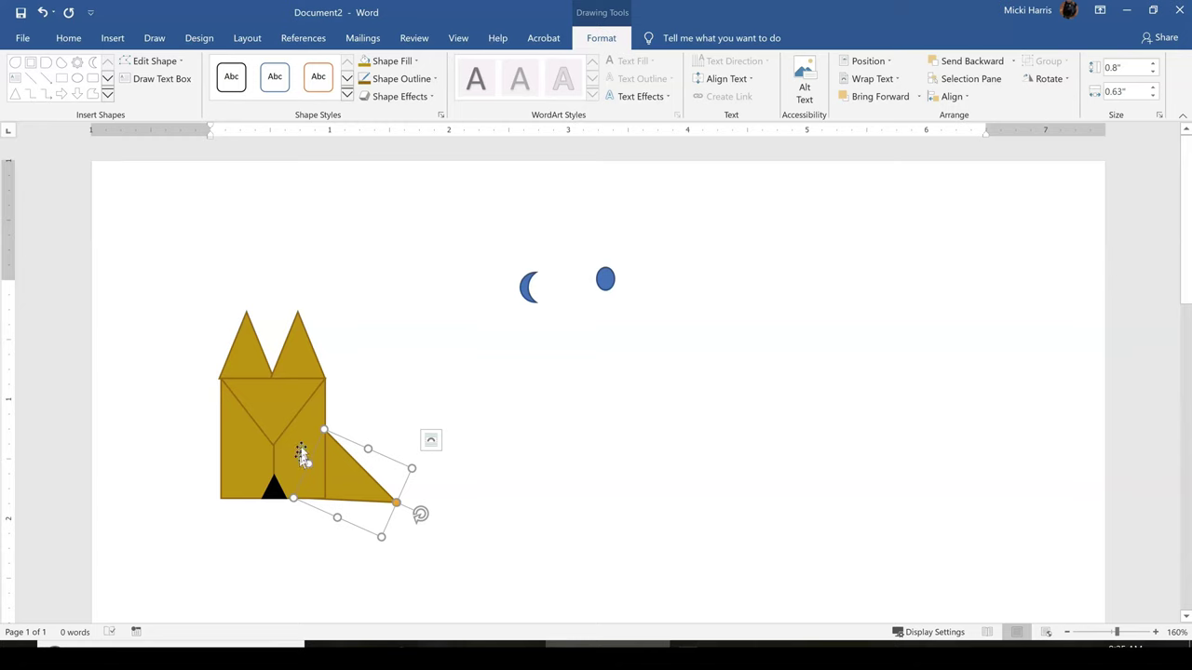
left_click(487, 447)
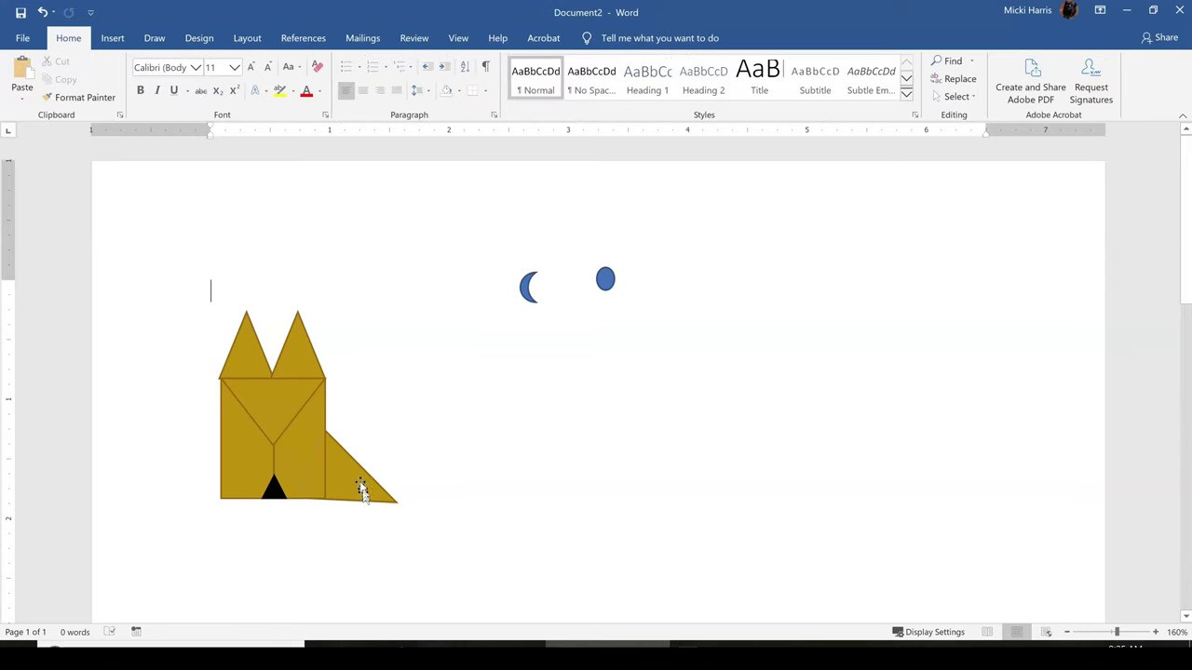
Slim the tail triangle to about 0.78" by 0.54" and rotate its tip slightly upward to level its lower edge
left_click(391, 483)
left_click_drag(412, 469, 407, 473)
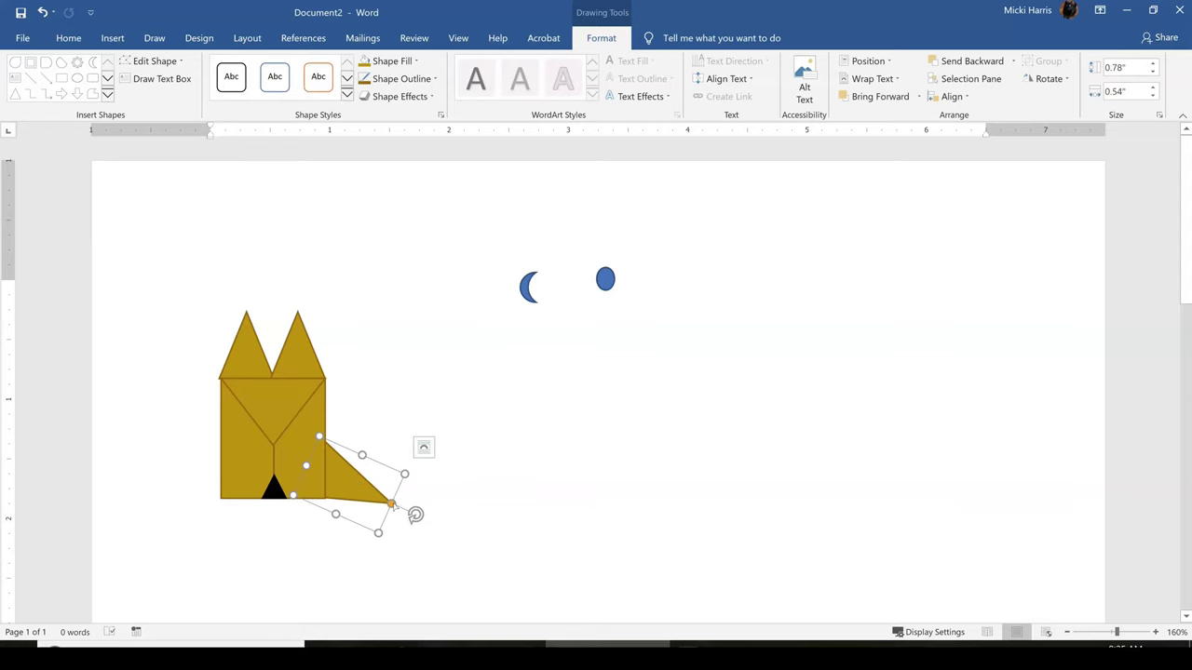
left_click_drag(416, 516, 415, 509)
left_click(598, 479)
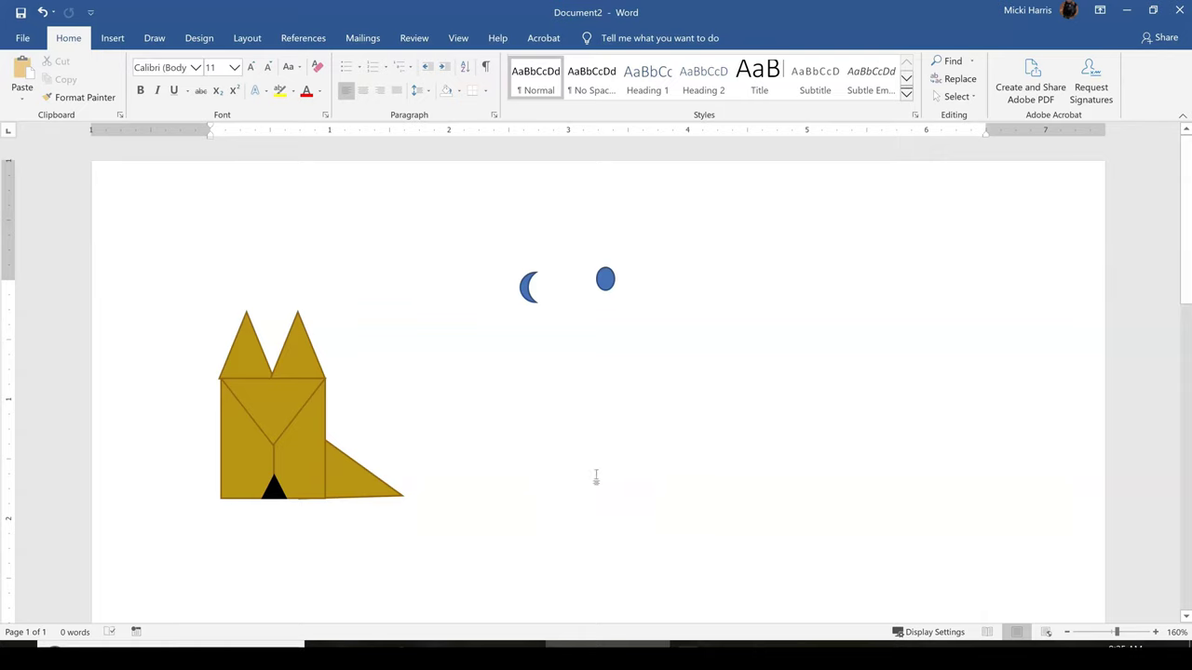
Narrow the left ear to about 0.46" so its outer corner lines up with the face's left edge
left_click(257, 363)
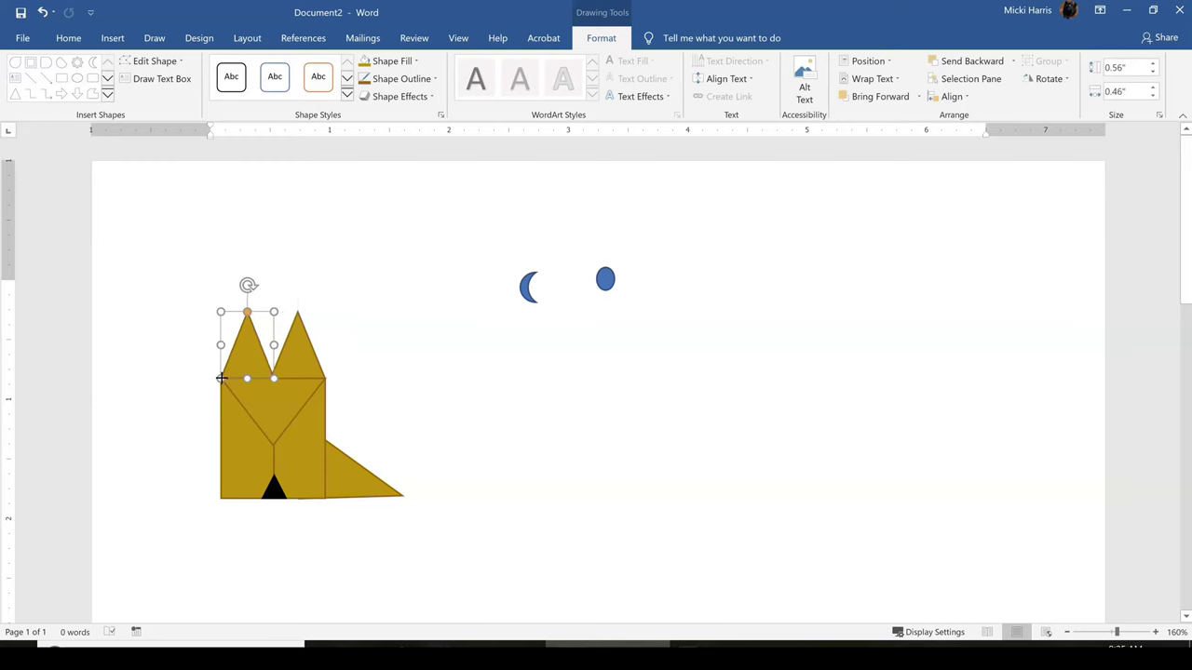
left_click(498, 384)
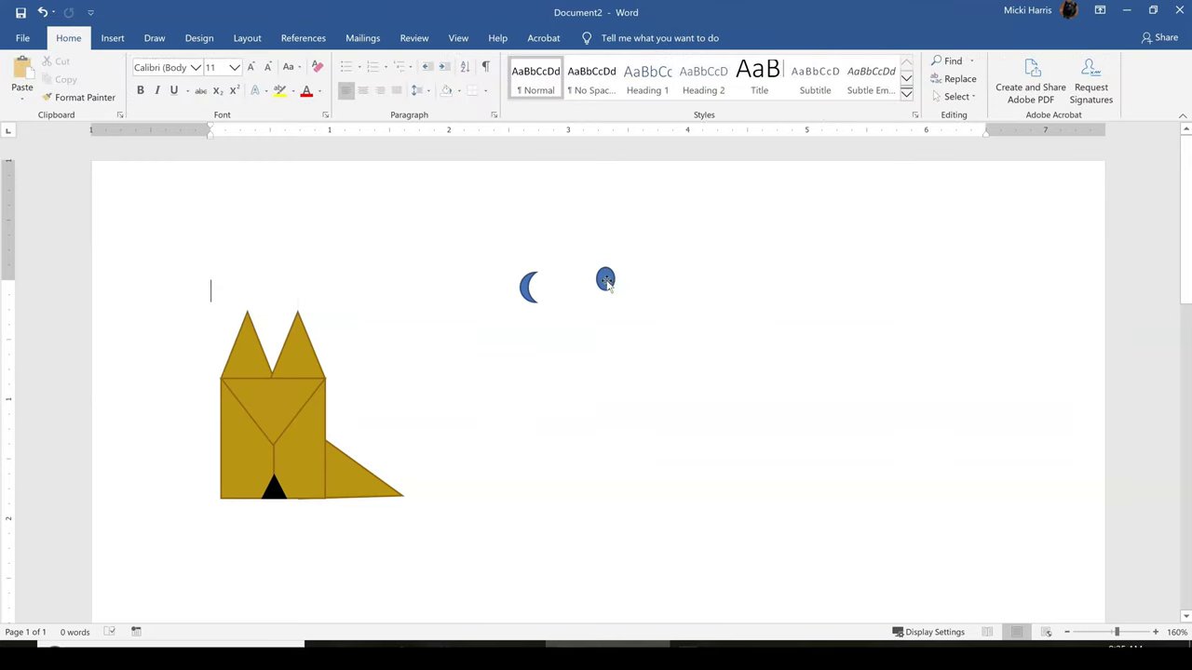
Move the blue oval onto the lower tip of the face as a nose and bring it forward in front of the other shapes
left_click(605, 281)
mouse_move(605, 281)
left_mouse_down()
mouse_move(564, 327)
mouse_move(507, 361)
mouse_move(335, 394)
mouse_move(282, 420)
mouse_move(271, 441)
left_mouse_up()
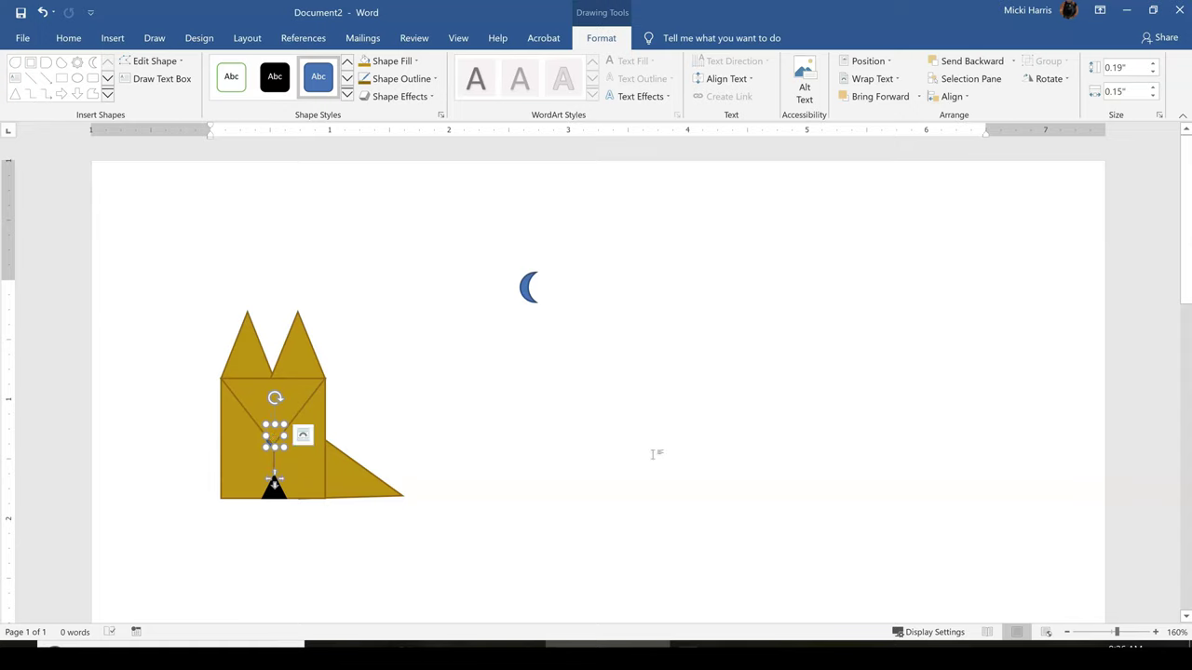
left_click(855, 100)
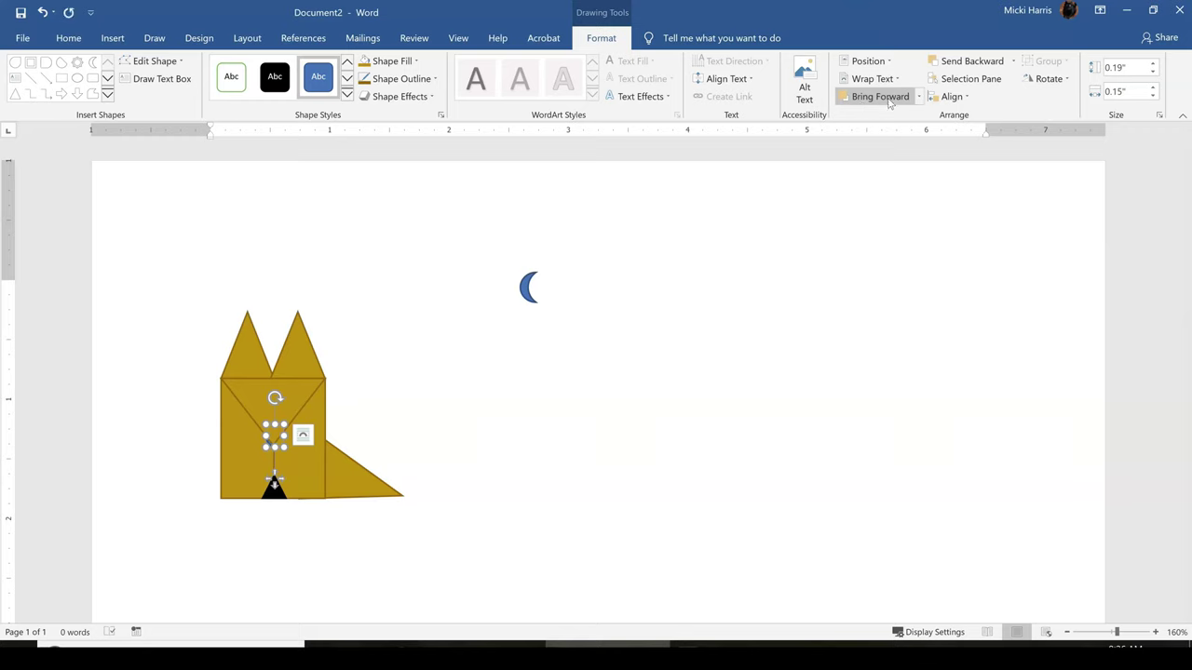
left_click(880, 96)
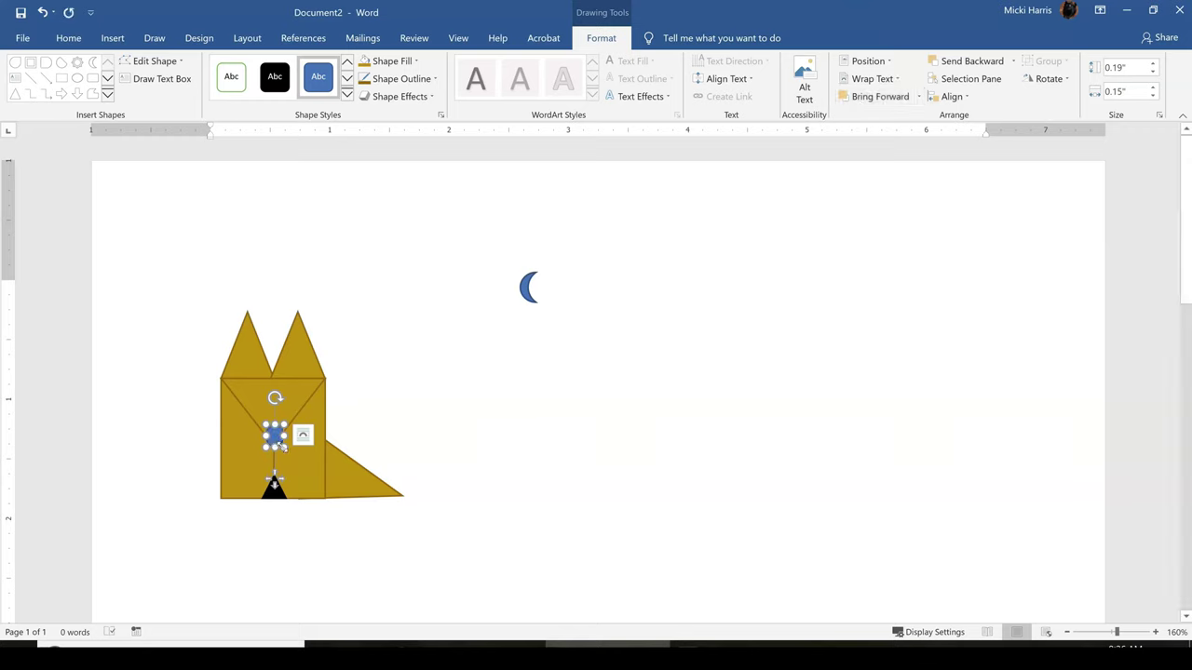
Shrink the nose oval to about 0.12" by 0.12" on the face's lower tip and apply the solid black shape style
left_click_drag(280, 446, 280, 441)
key("ctrl+Down")
key("ctrl+Down")
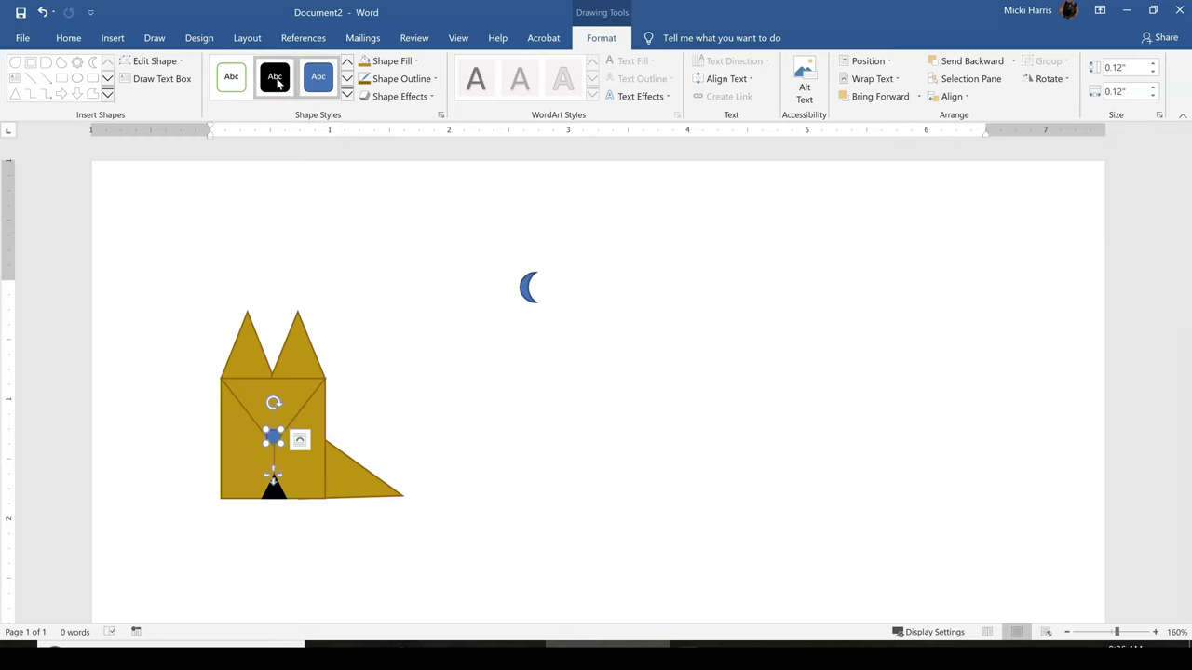
left_click(317, 76)
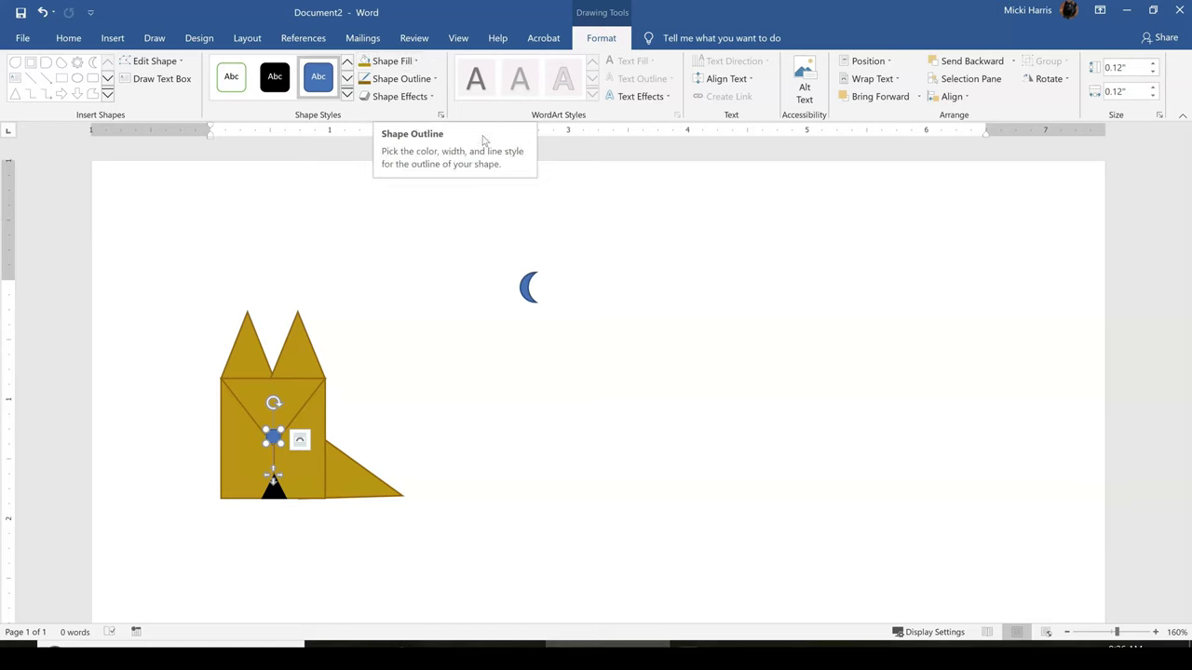
left_click(274, 76)
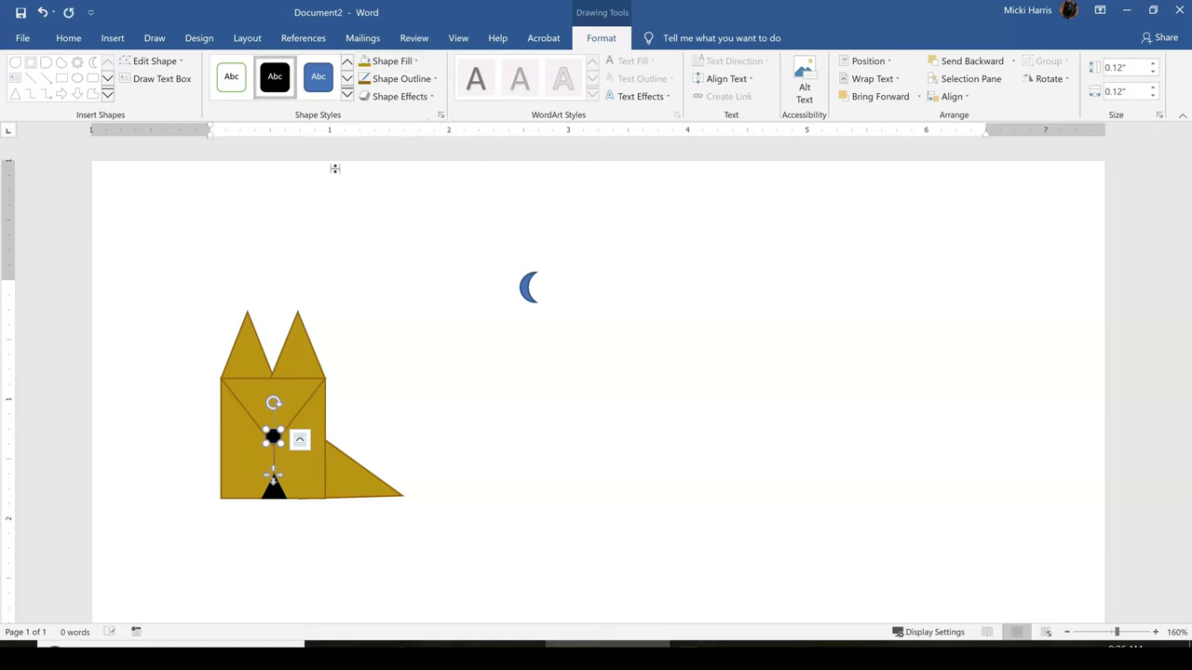
left_click(606, 386)
Rotate the blue crescent so it arches upward, place it on the face as an eye, and bring it to the front
left_click(532, 287)
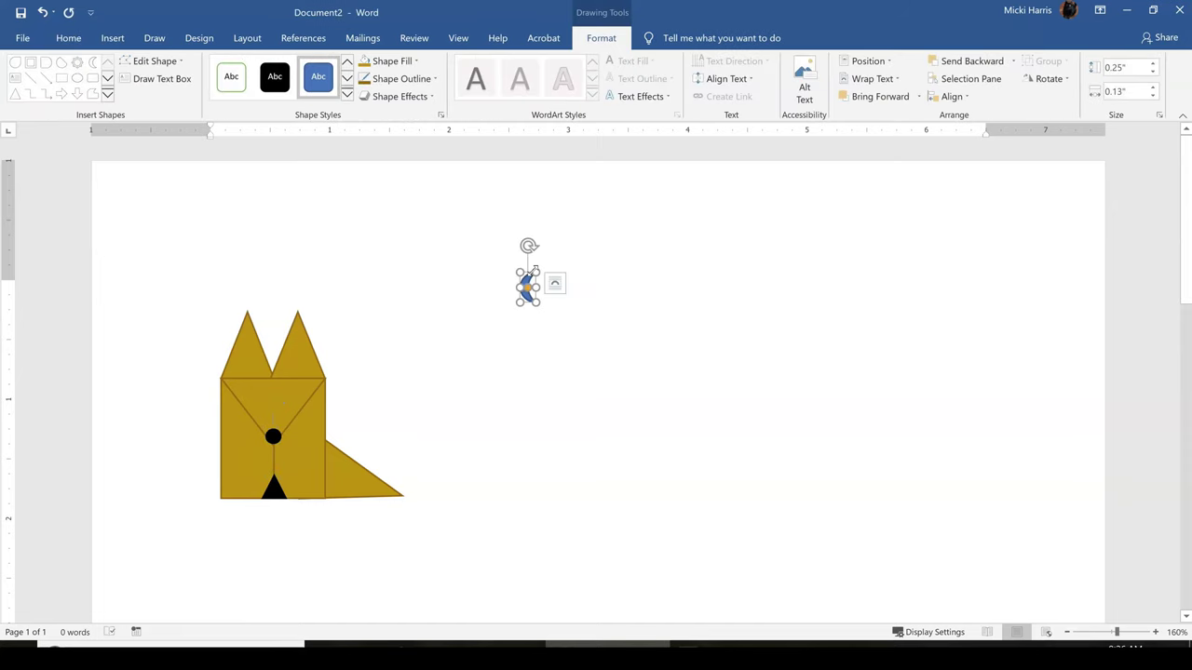
left_click_drag(528, 247, 270, 405)
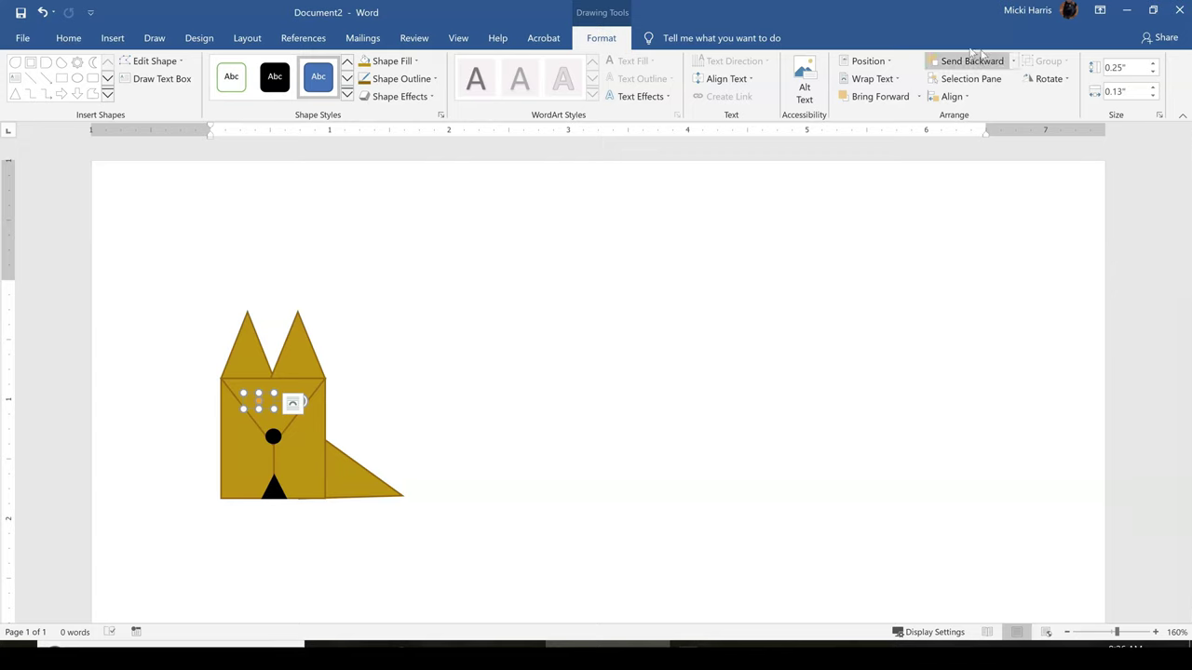
left_click(918, 97)
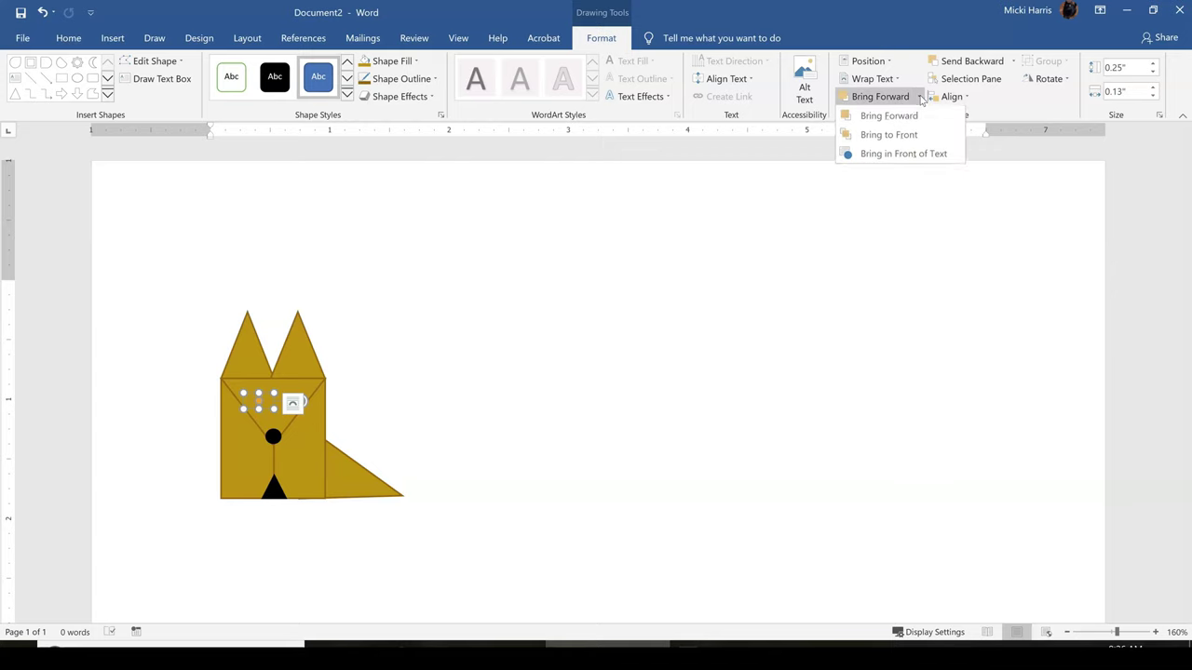
left_click(889, 136)
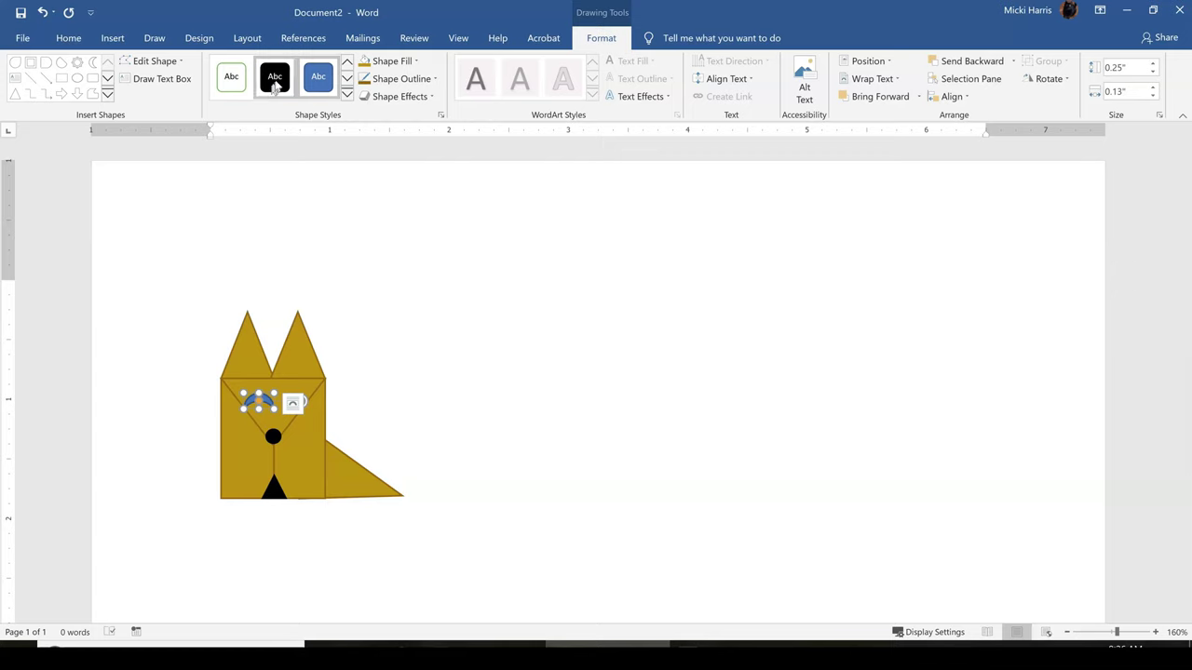
Color the crescent solid black and shrink and duplicate it into two closed eyes about 0.09" thick on the face
left_click(275, 76)
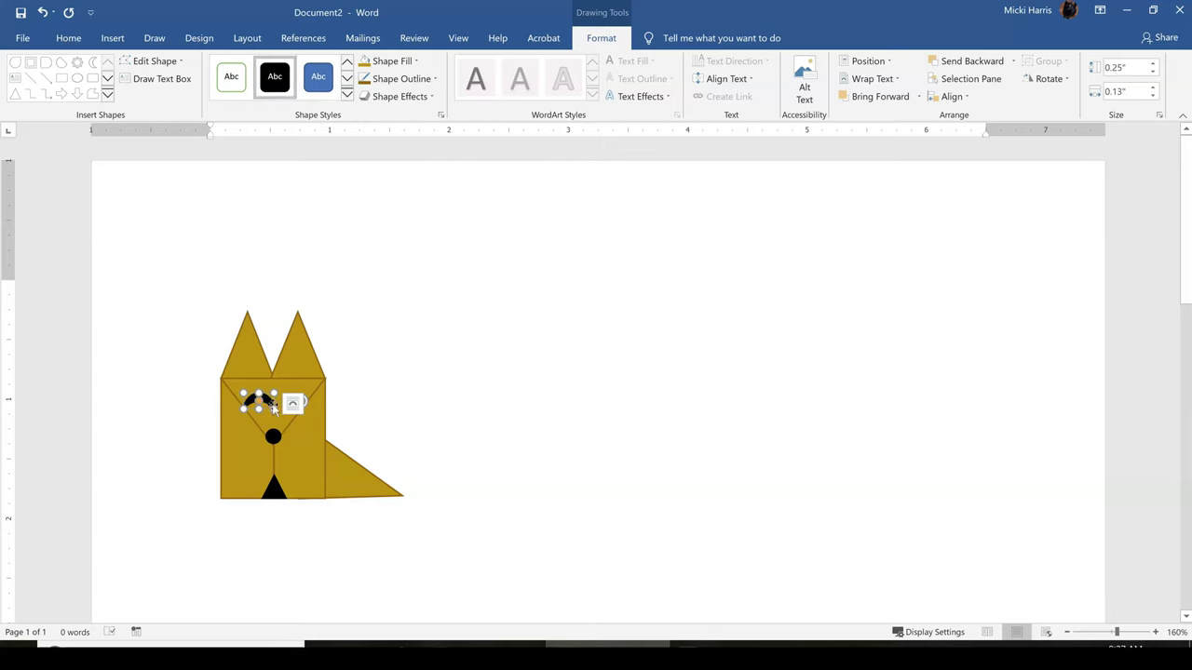
left_click_drag(273, 406, 239, 408)
left_click(430, 403)
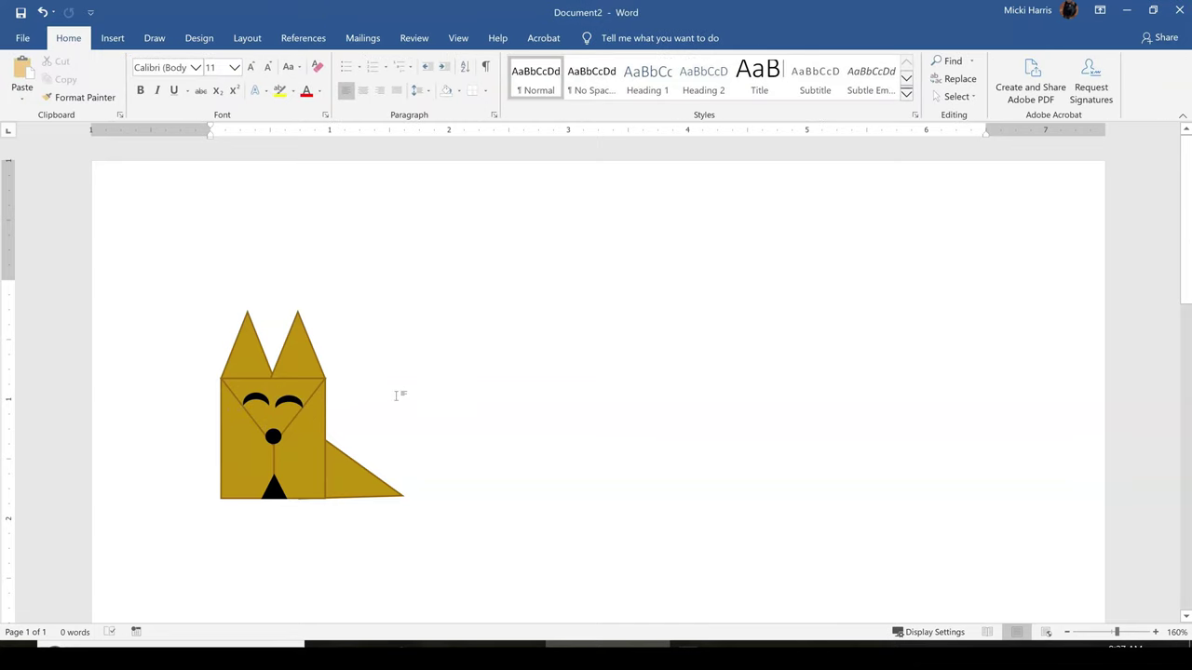
Nudge the right eye upward in small increments until it is level with the left eye
left_click(290, 401)
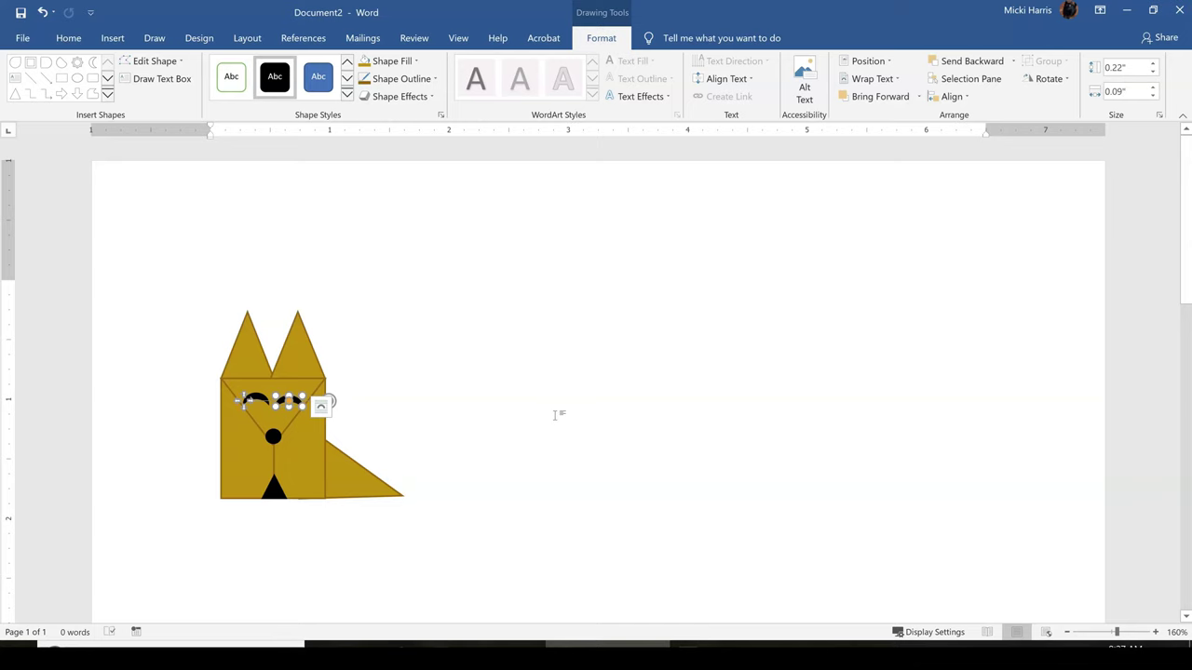
key("Up")
key("Up")
key("Up")
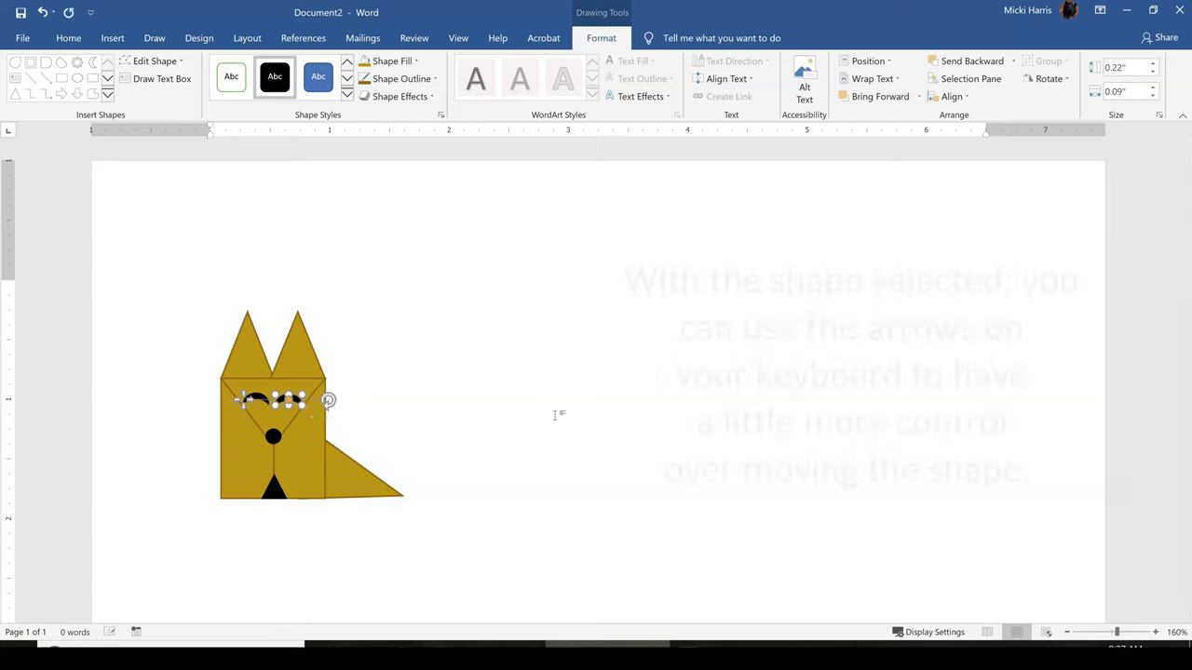
key("Up")
key("Up")
key("Up")
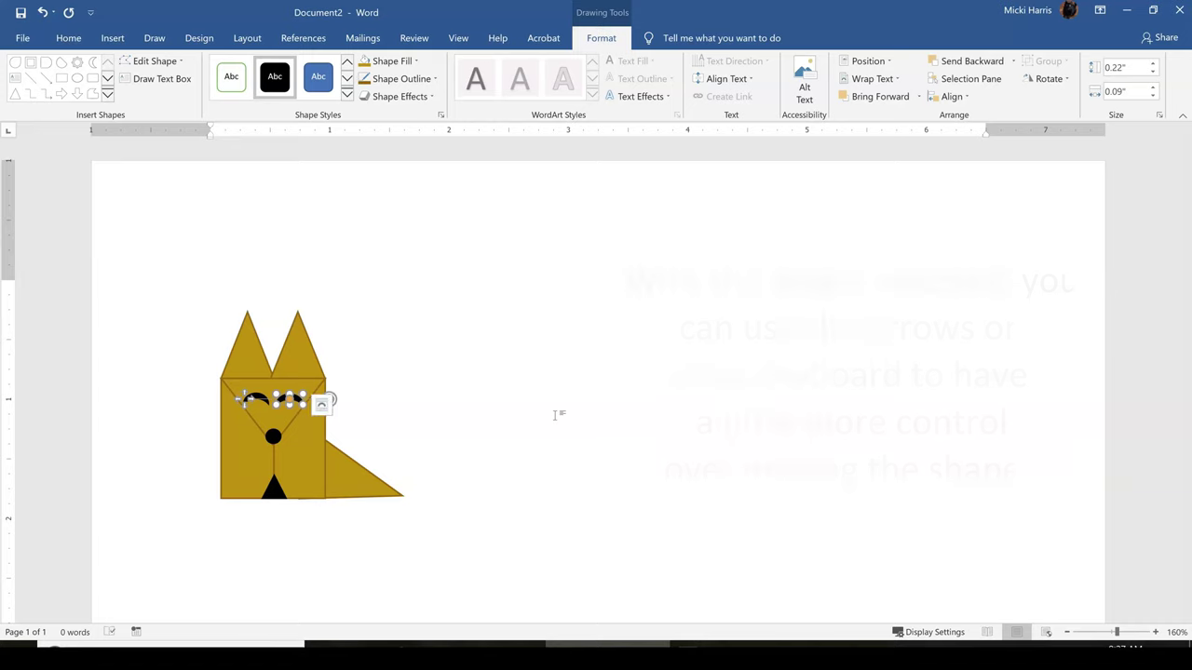
left_click(532, 385)
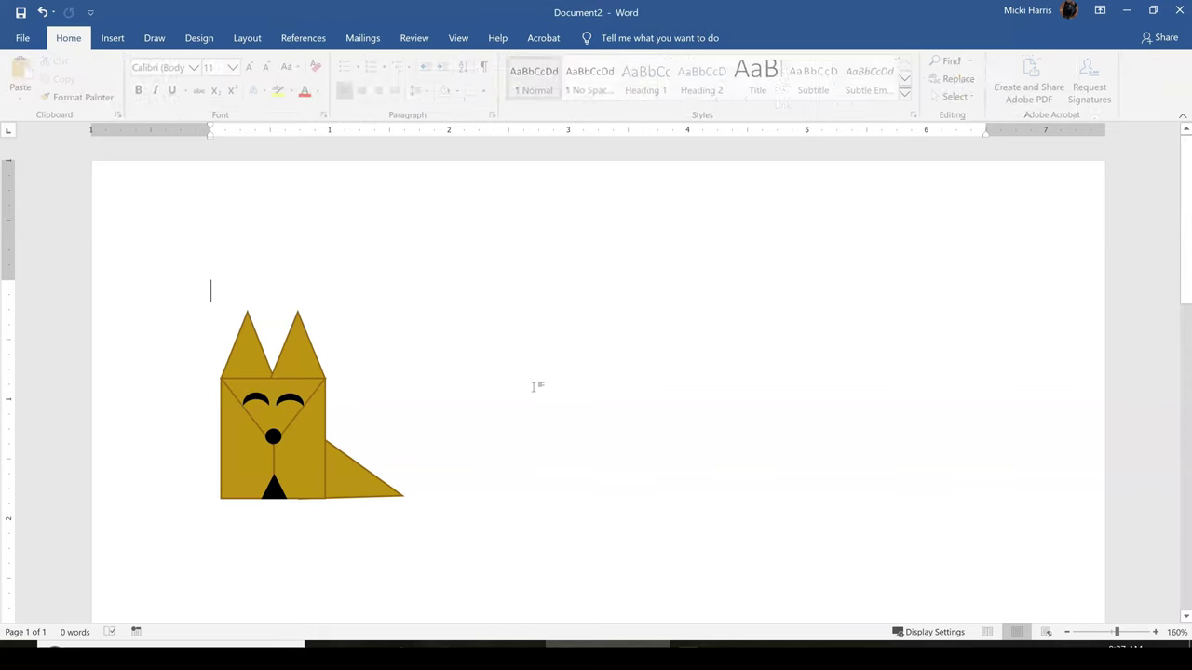
Check the height and width of the right and left eyes to compare their sizes
left_click(290, 403)
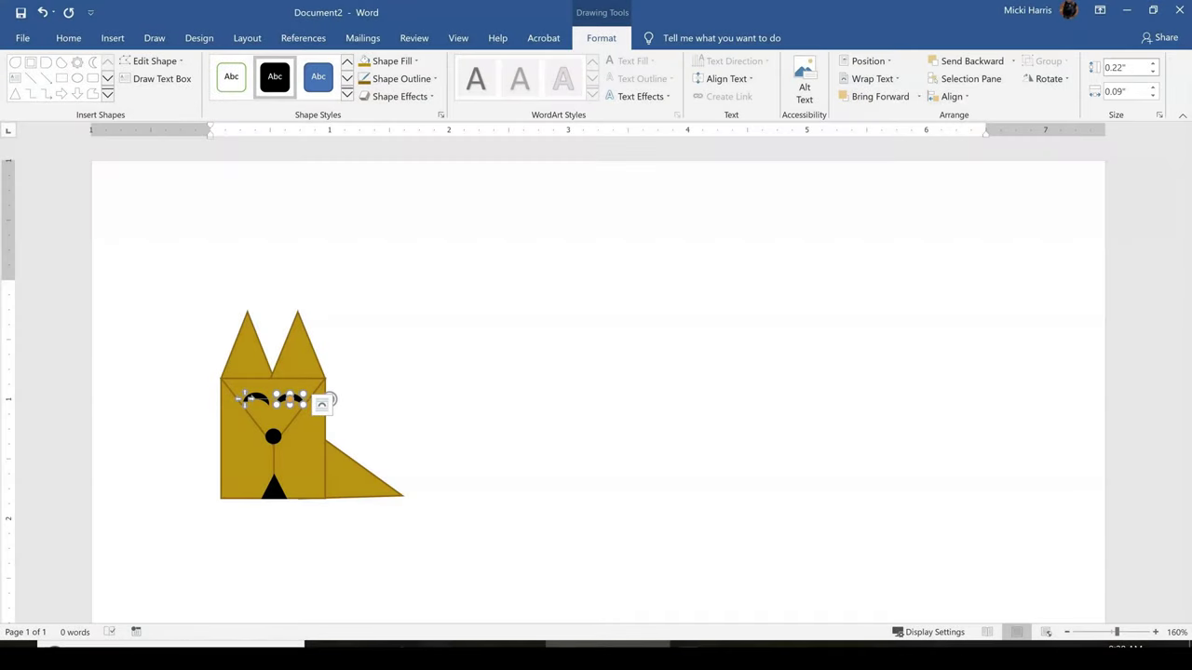
left_click(1125, 92)
left_click(1075, 177)
left_click(256, 398)
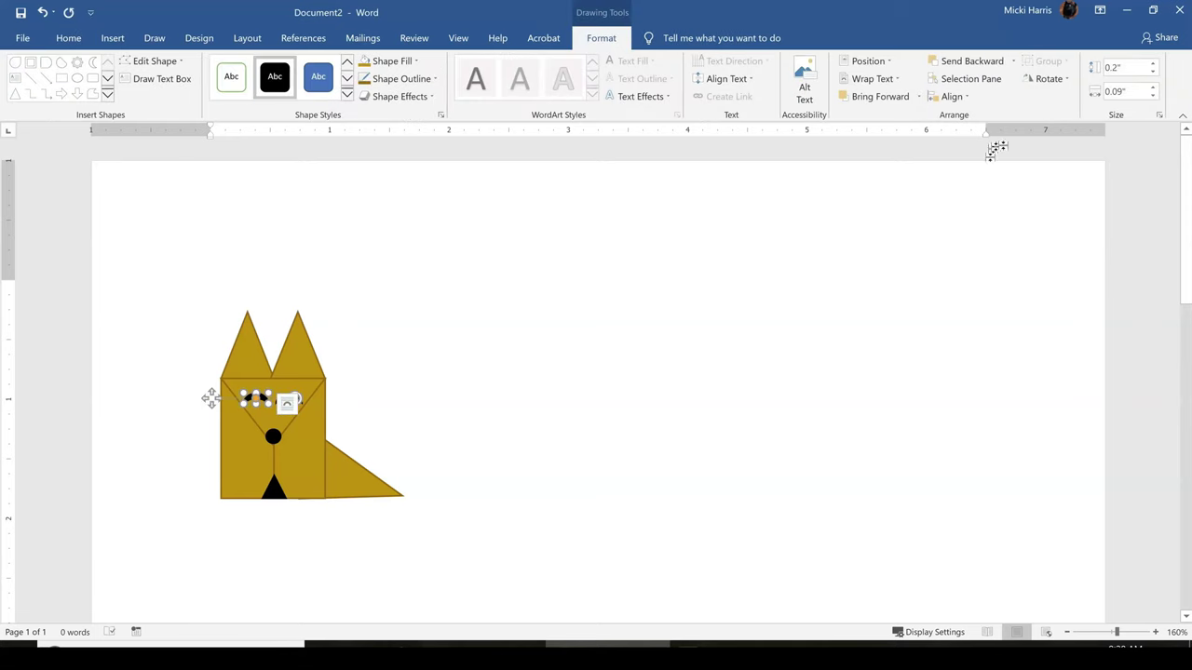
left_click(1122, 91)
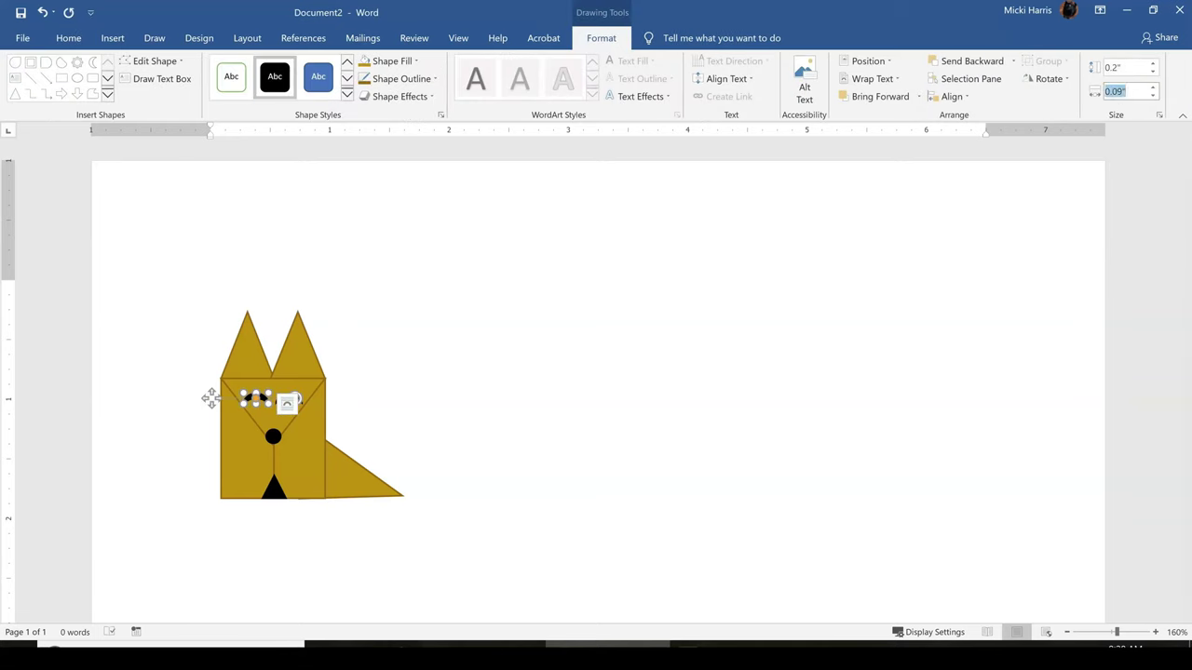
left_click(1123, 91)
left_click(425, 368)
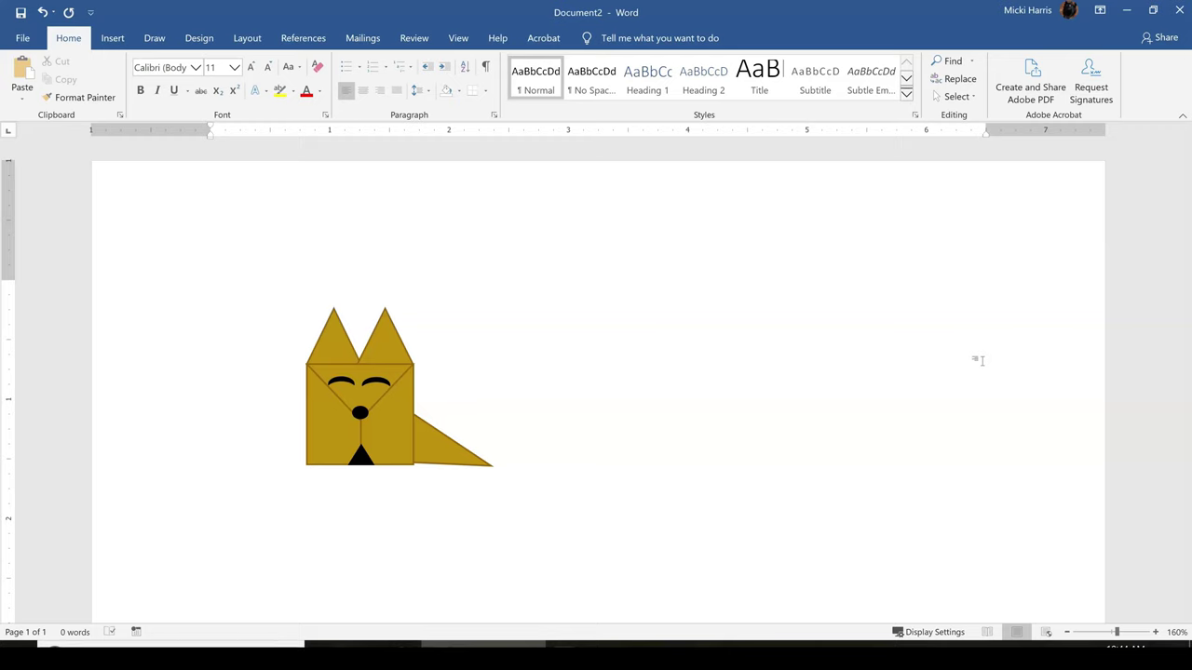
Edit the left ear's points, adding one on each slanted side and pulling it outward to round the ear
left_click(346, 346)
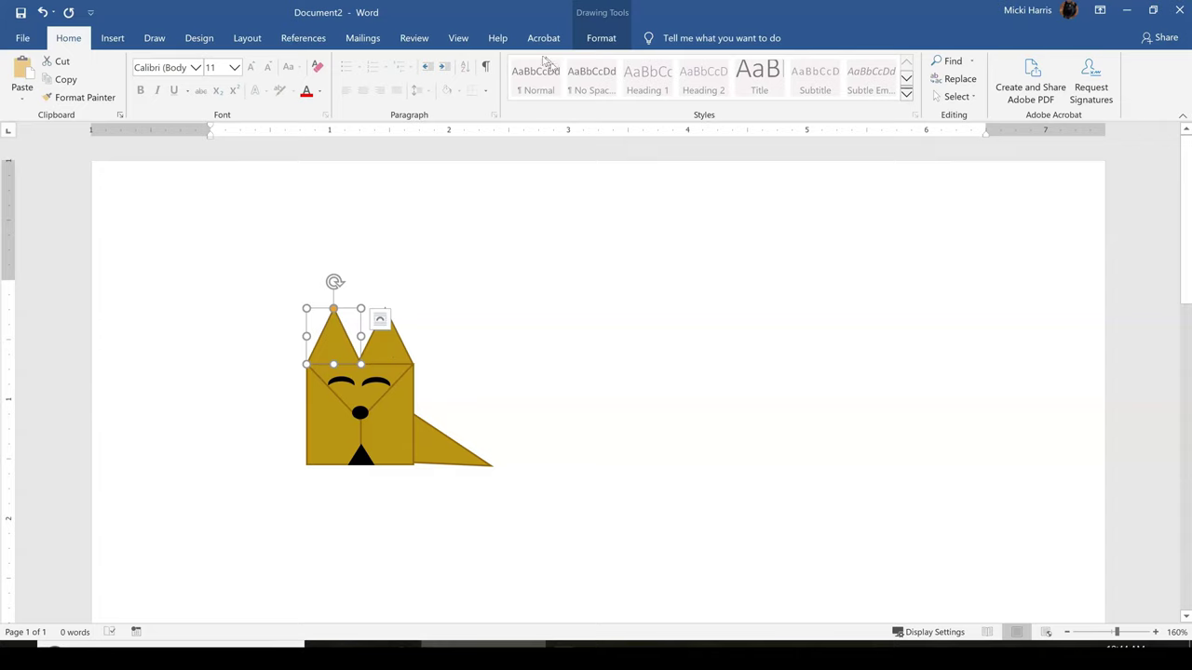
left_click(601, 39)
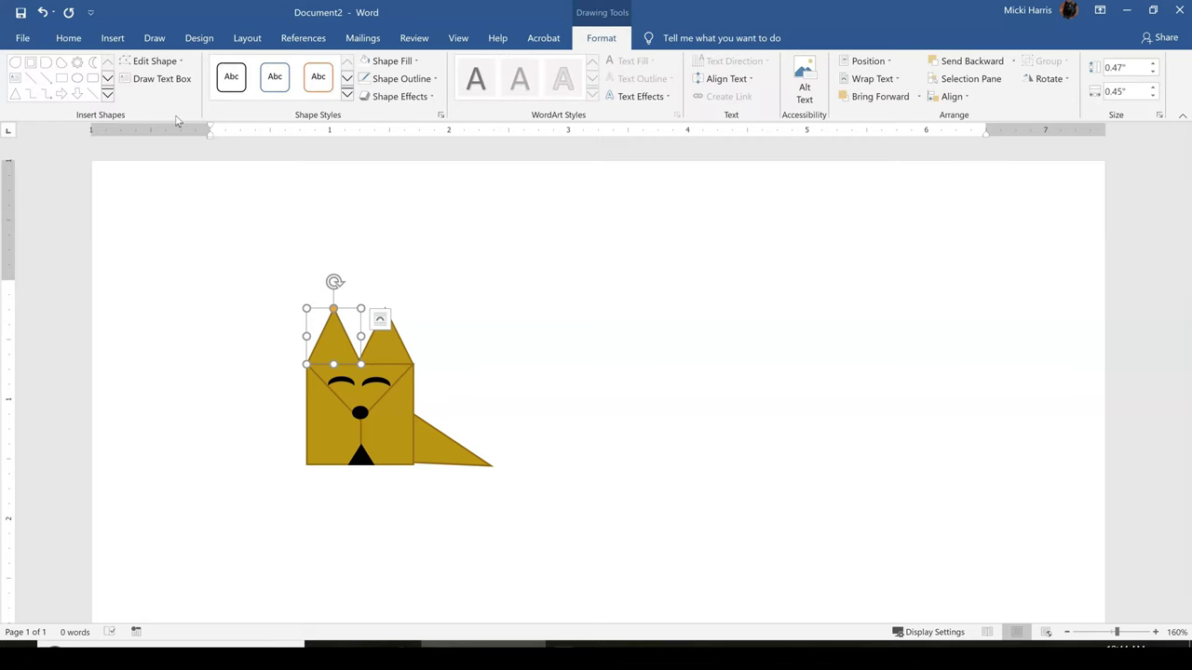
left_click(182, 62)
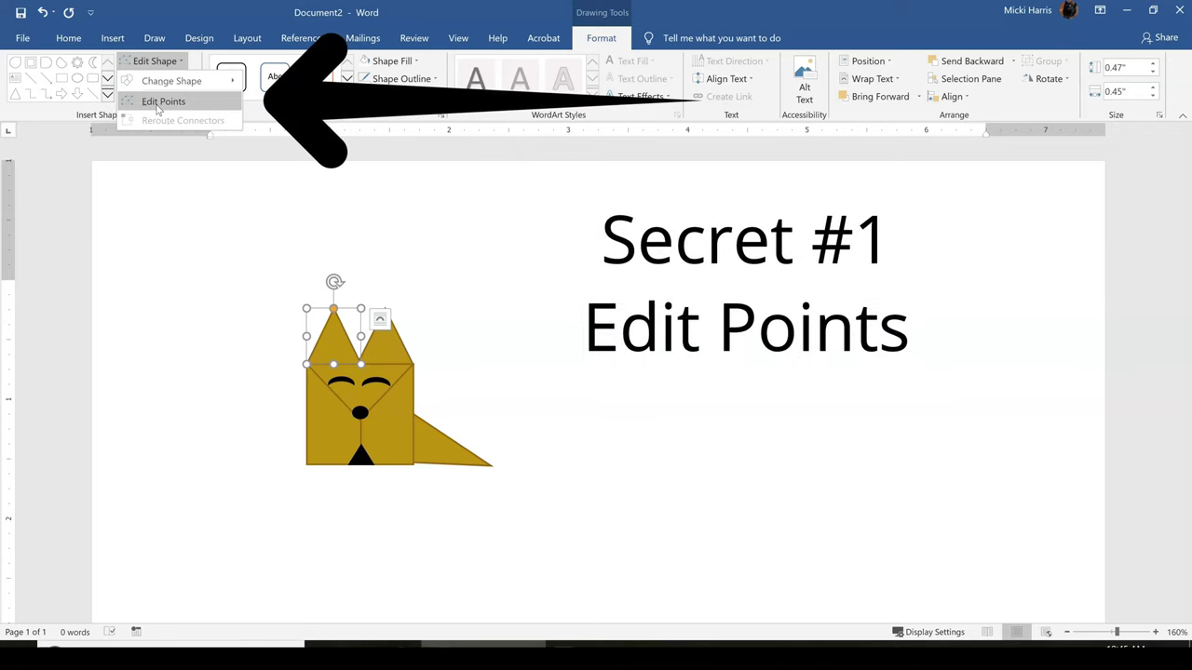
left_click(160, 104)
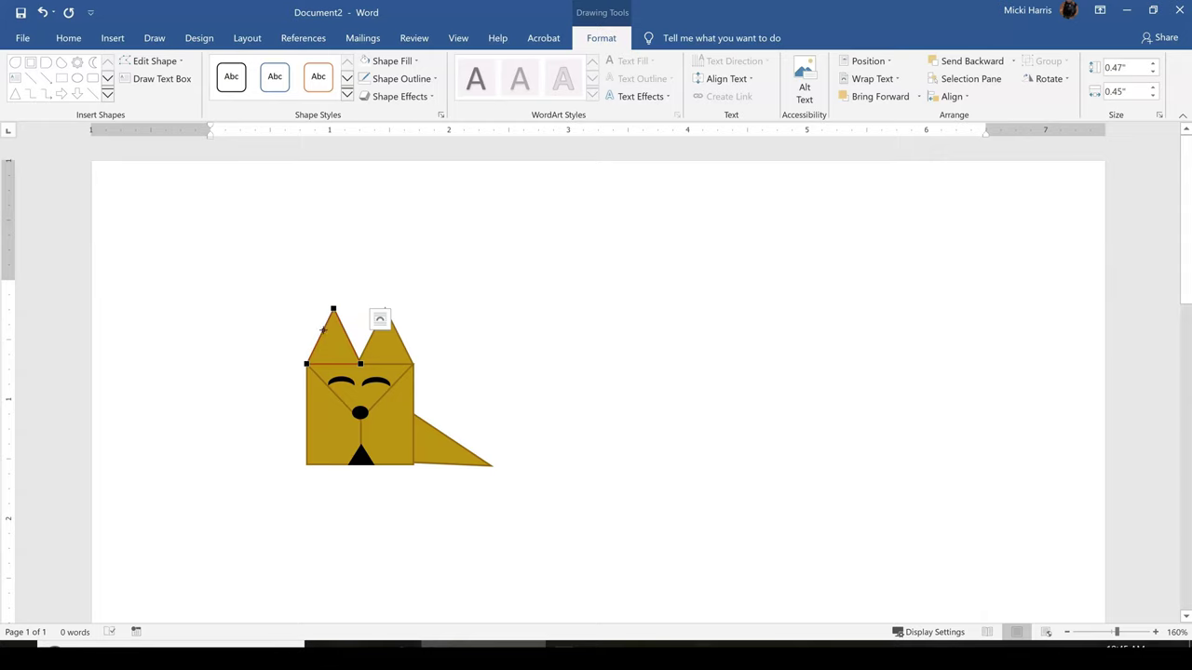
left_click_drag(321, 329, 345, 325)
left_click(326, 319)
left_click(478, 329)
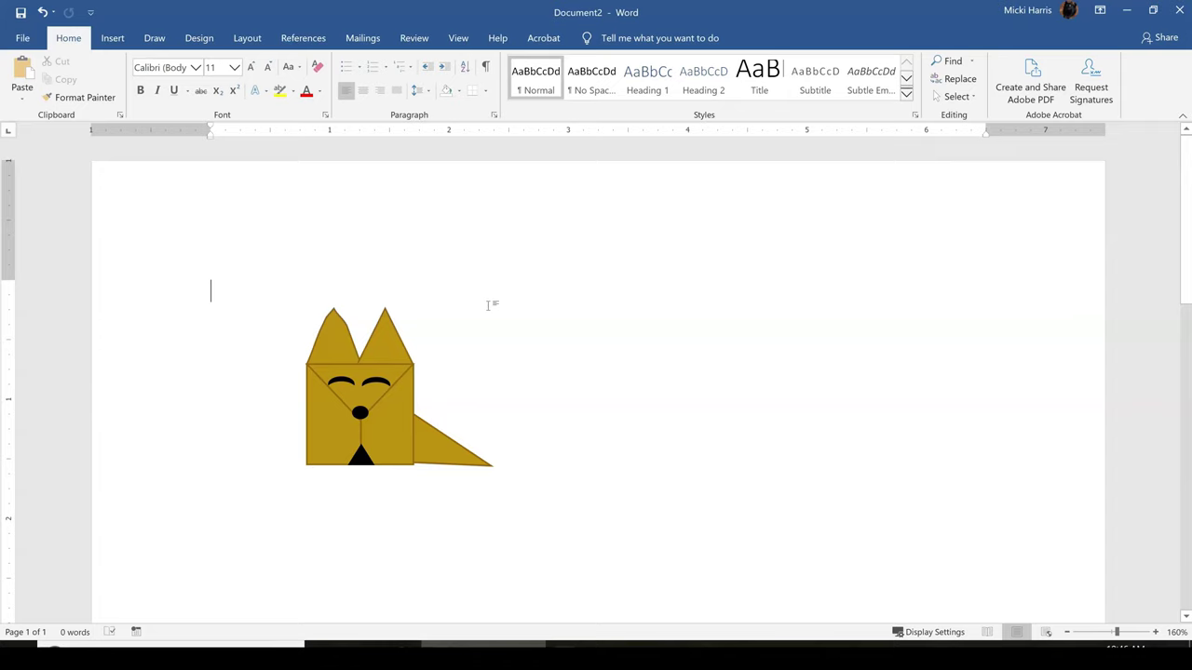
Edit the right ear's points to bow both slanted sides outward and lower its tip slightly, matching the left ear
left_click(384, 341)
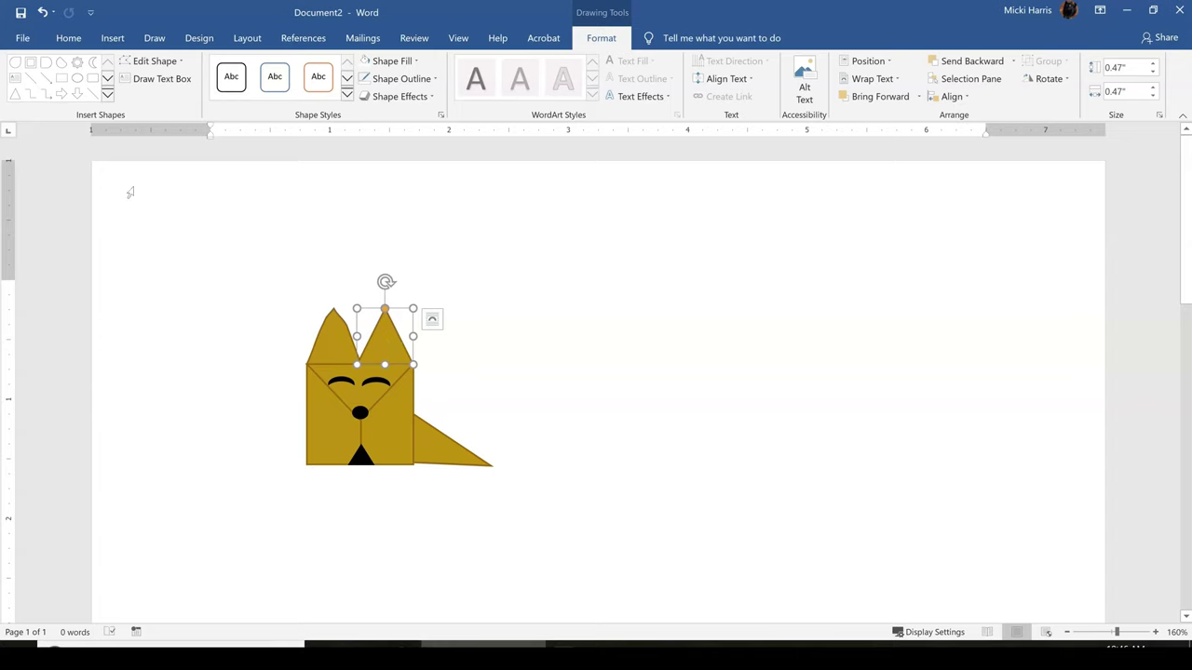
left_click(155, 61)
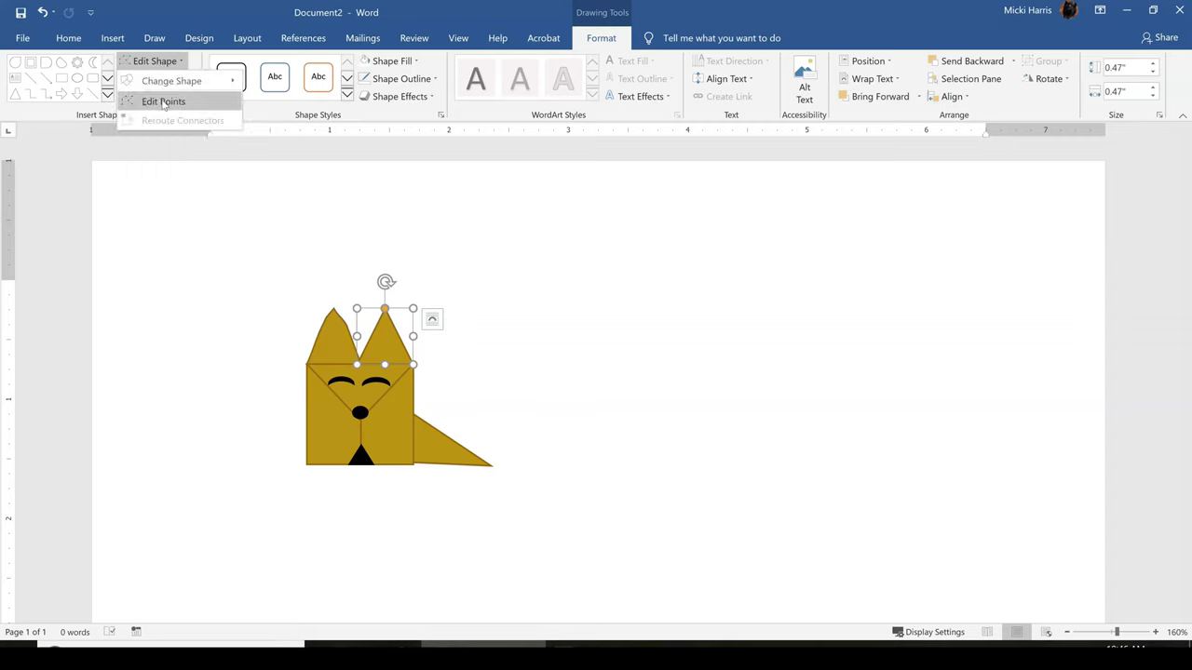
left_click(164, 102)
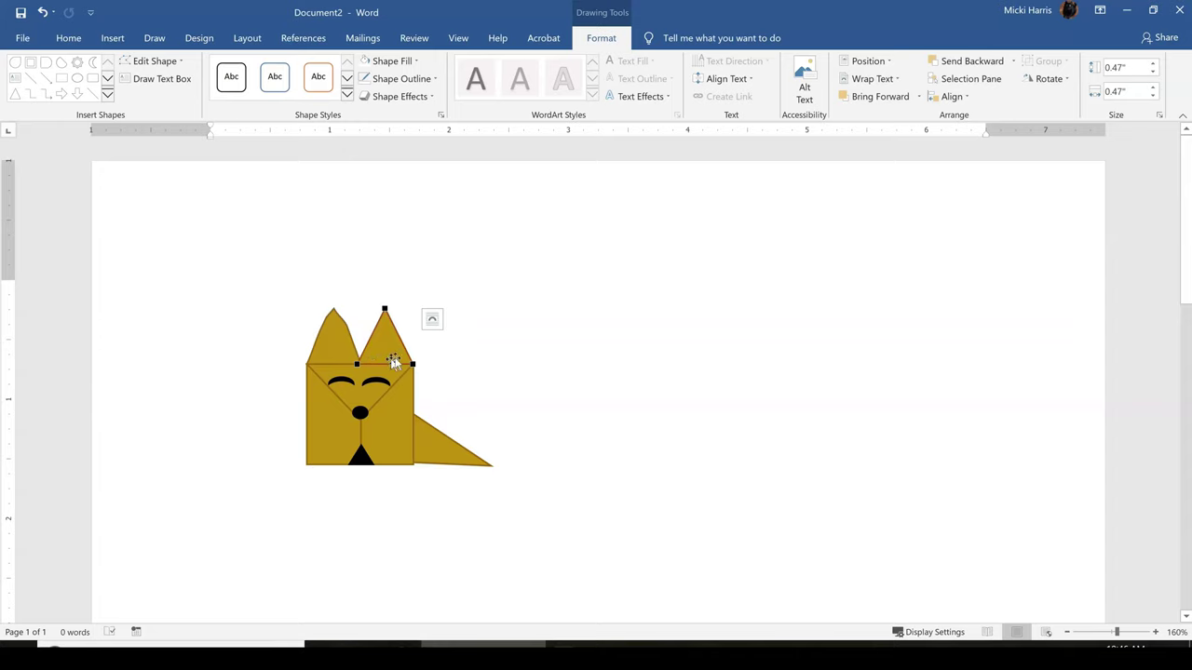
left_click(369, 337)
left_click(398, 326)
left_click_drag(386, 312, 386, 318)
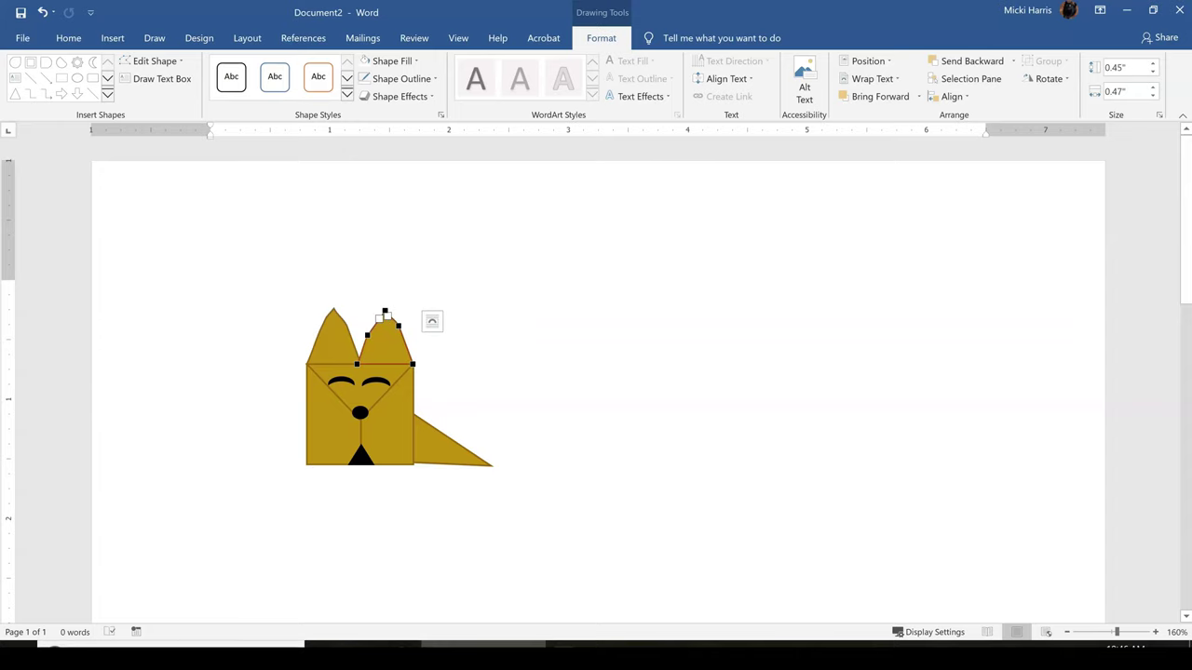
left_click(673, 307)
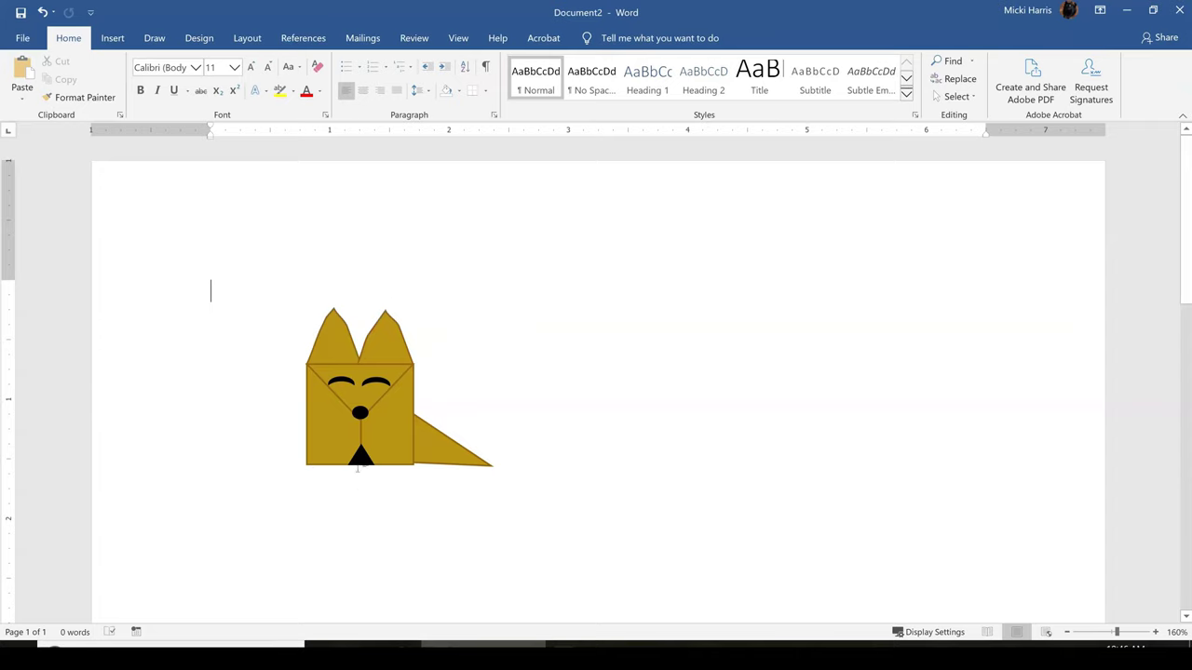
Edit the nose oval's points to pull its top upward into a rounded, egg-like shape
left_click(360, 414)
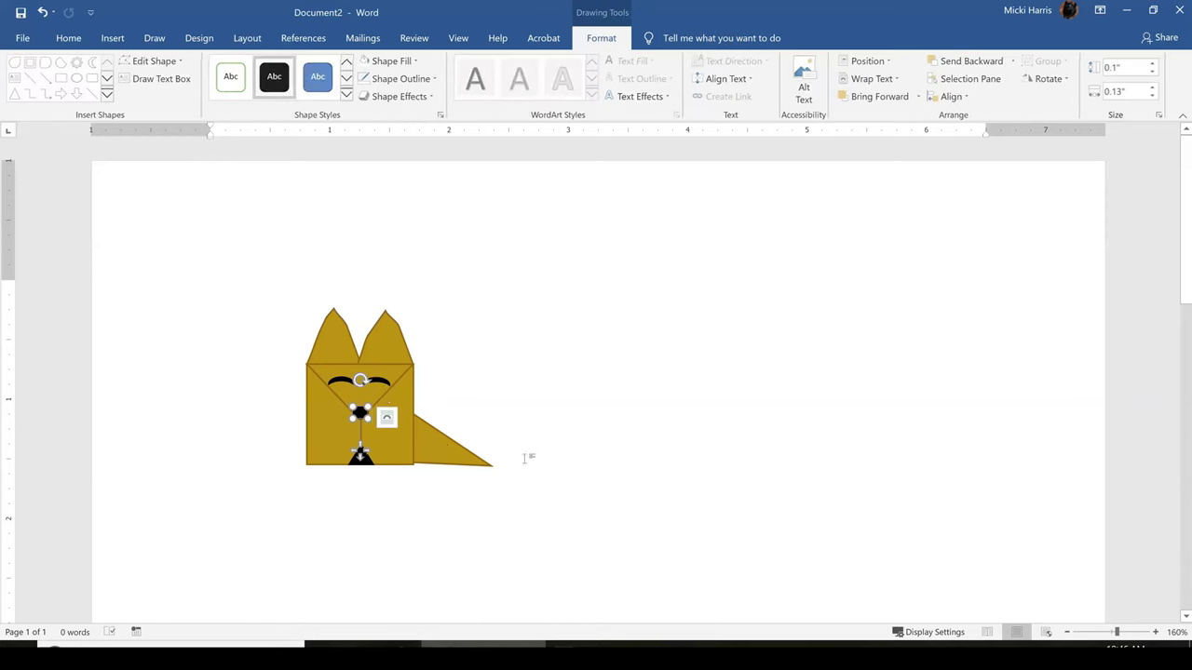
left_click(158, 64)
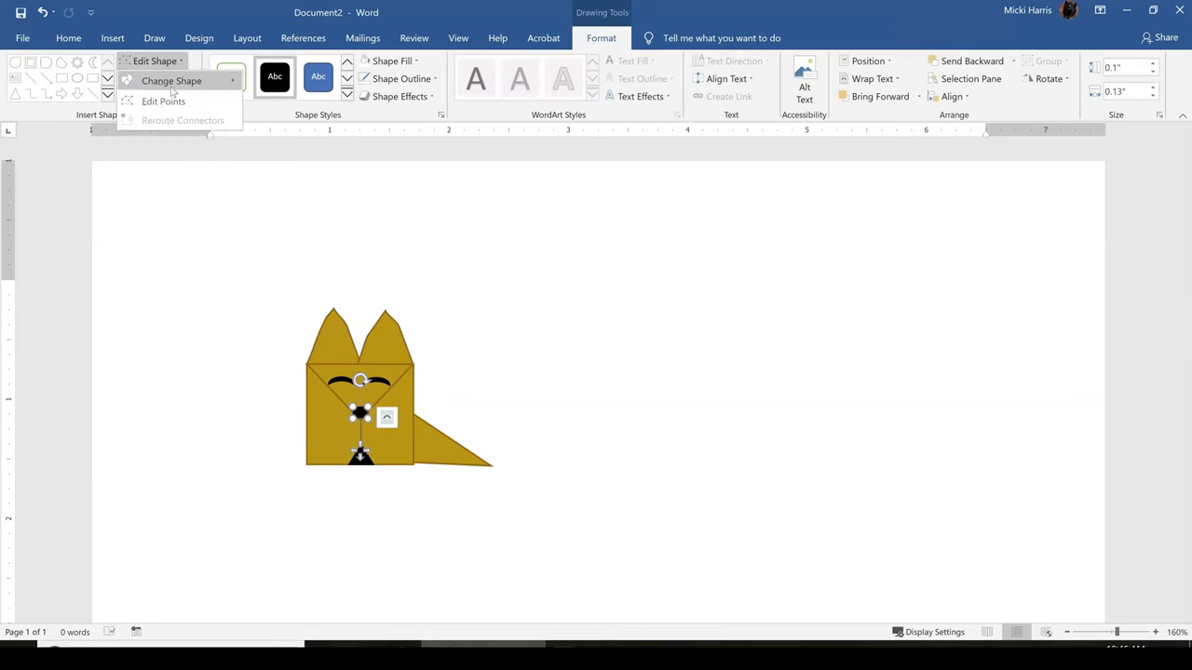
left_click(213, 152)
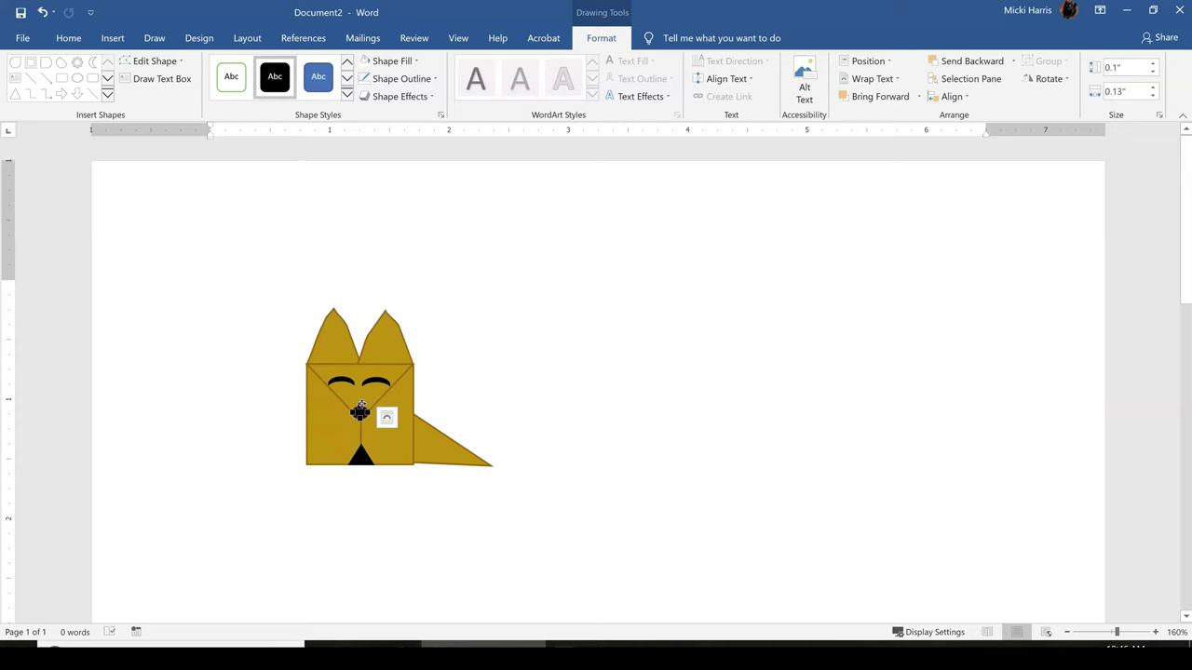
left_click(543, 401)
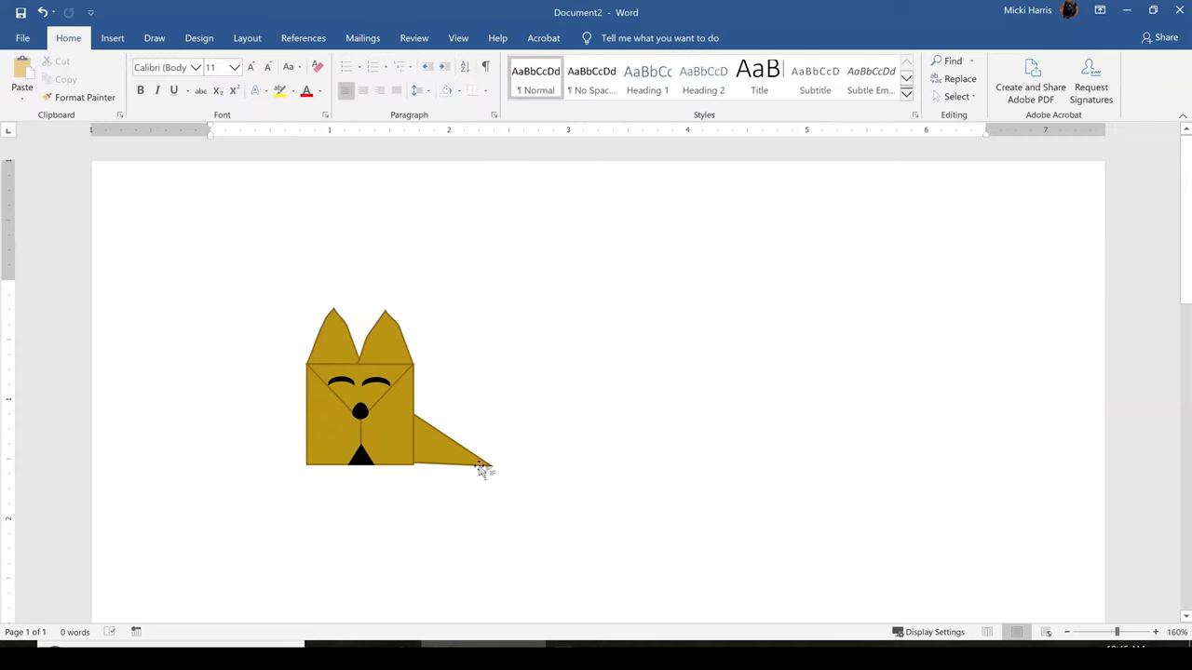
Edit the tail triangle's points, adding one on its upper edge and pulling it outward into a curve
left_click(443, 452)
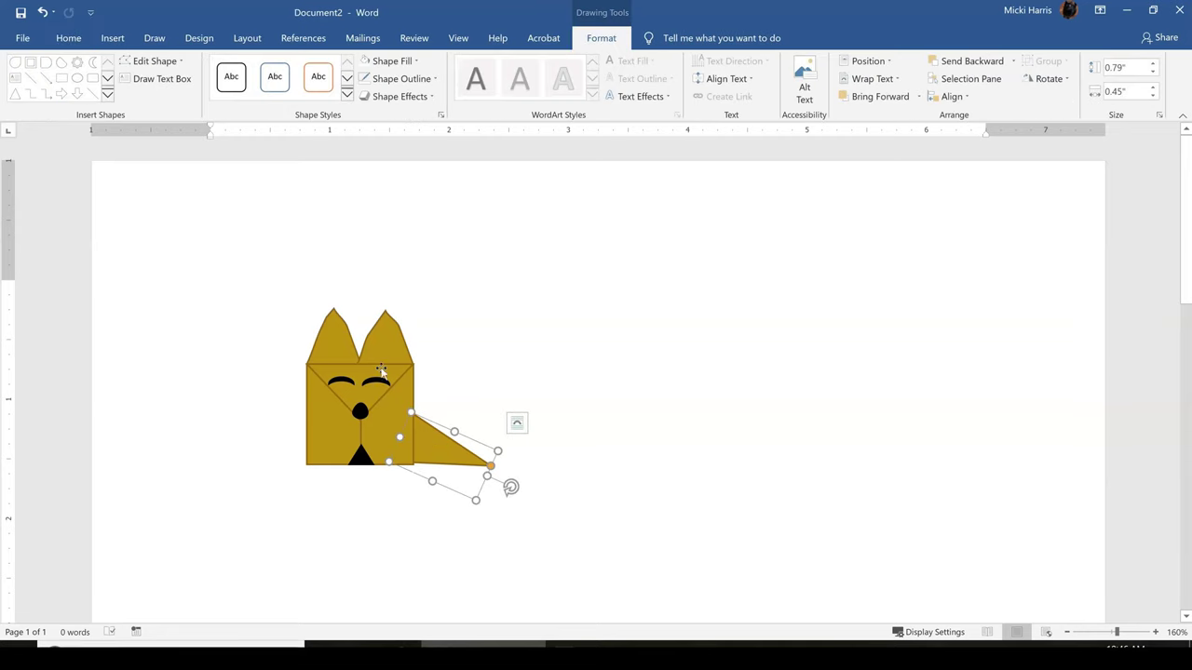
left_click(164, 63)
left_click(167, 100)
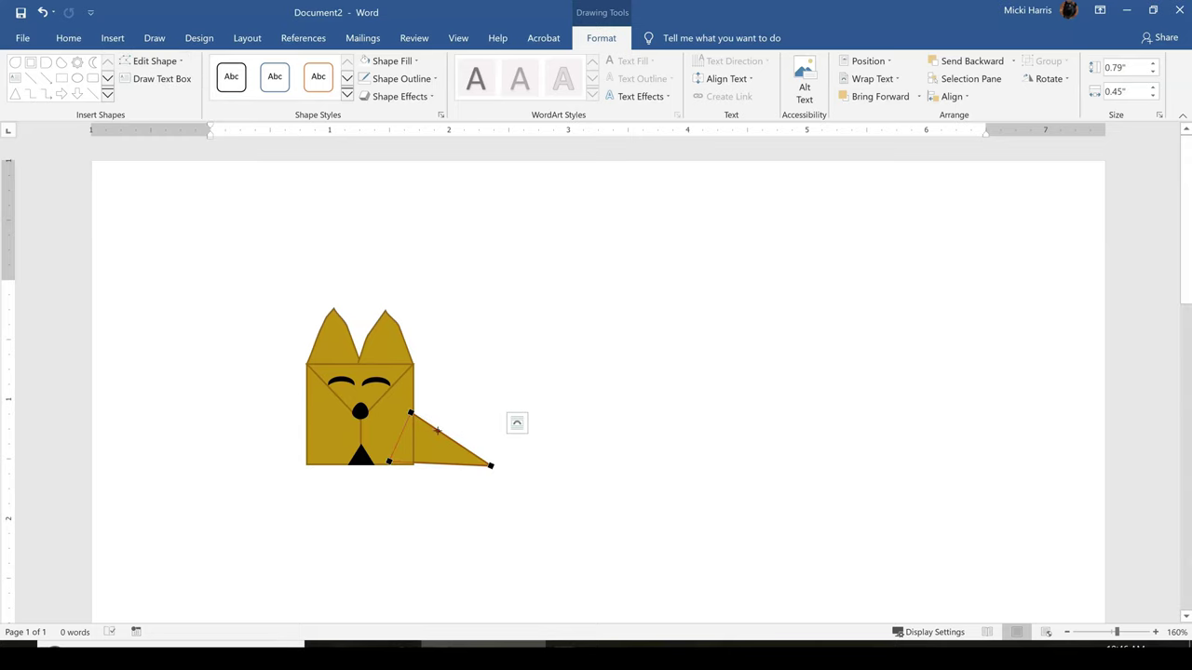
left_click_drag(435, 429, 444, 426)
left_click(433, 466)
left_click_drag(508, 477, 514, 487)
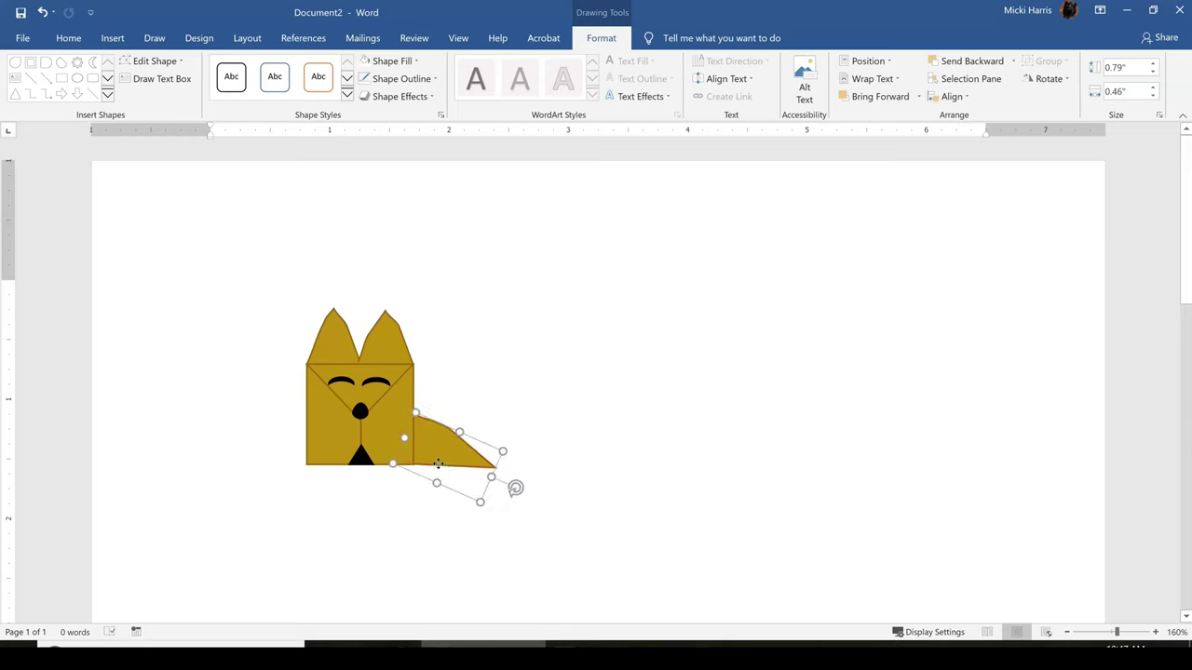
Edit the tail's points again to bulge its lower edge near the body and extend the tip into a curved point
left_click(152, 61)
left_click(157, 105)
left_click_drag(434, 464, 445, 476)
left_click(926, 327)
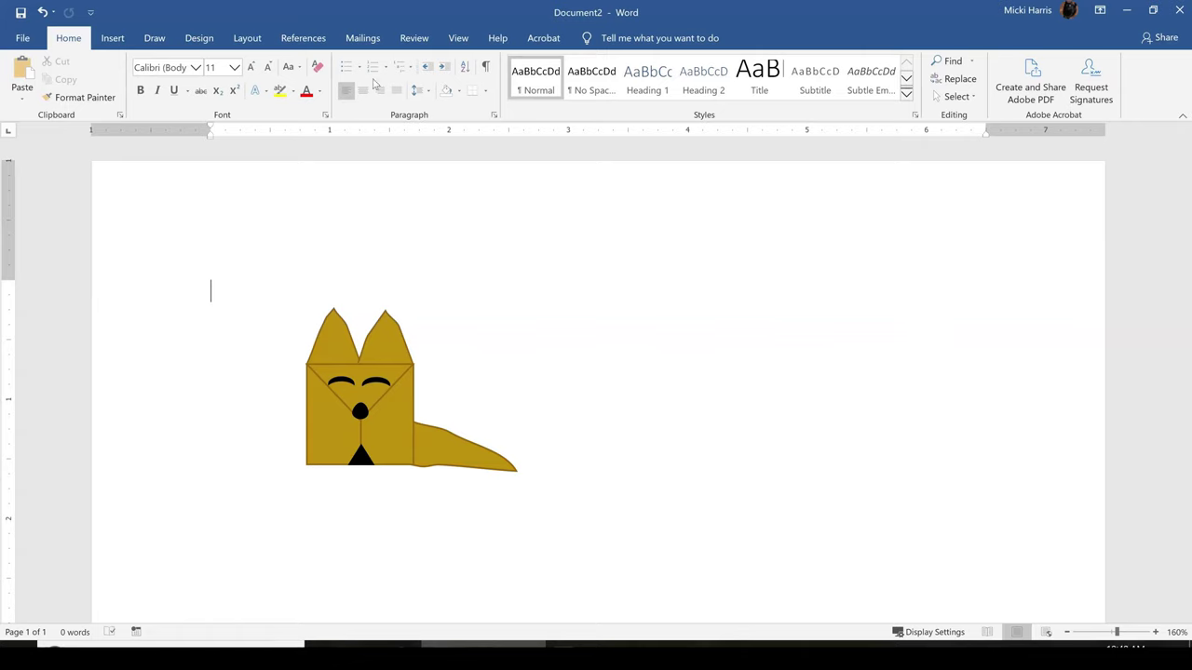
left_click(394, 344)
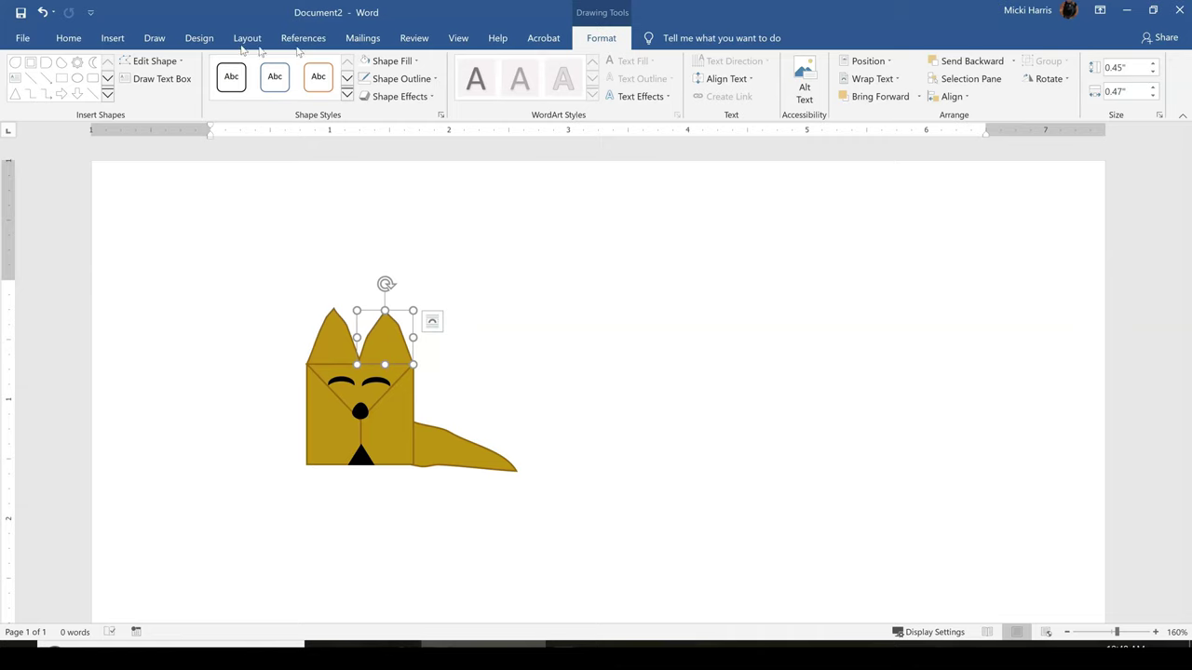
left_click(168, 65)
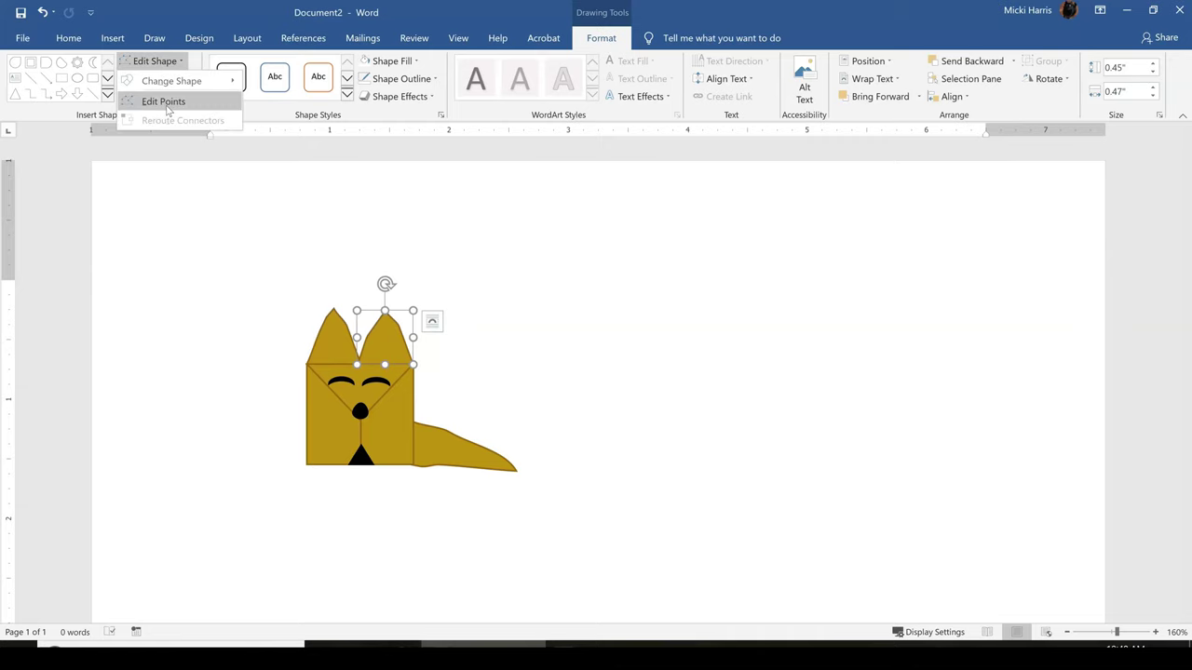
left_click(607, 500)
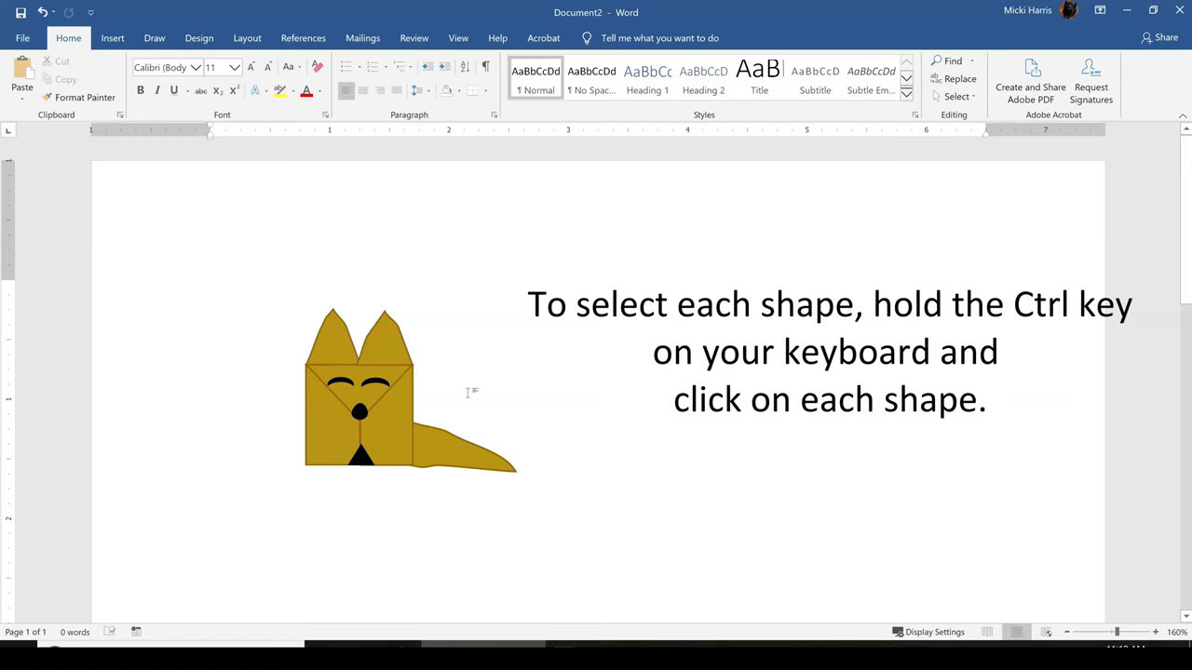
Group all the fox's shapes, including the ears, eyes, nose, body and tail, into a single object
left_click(334, 346)
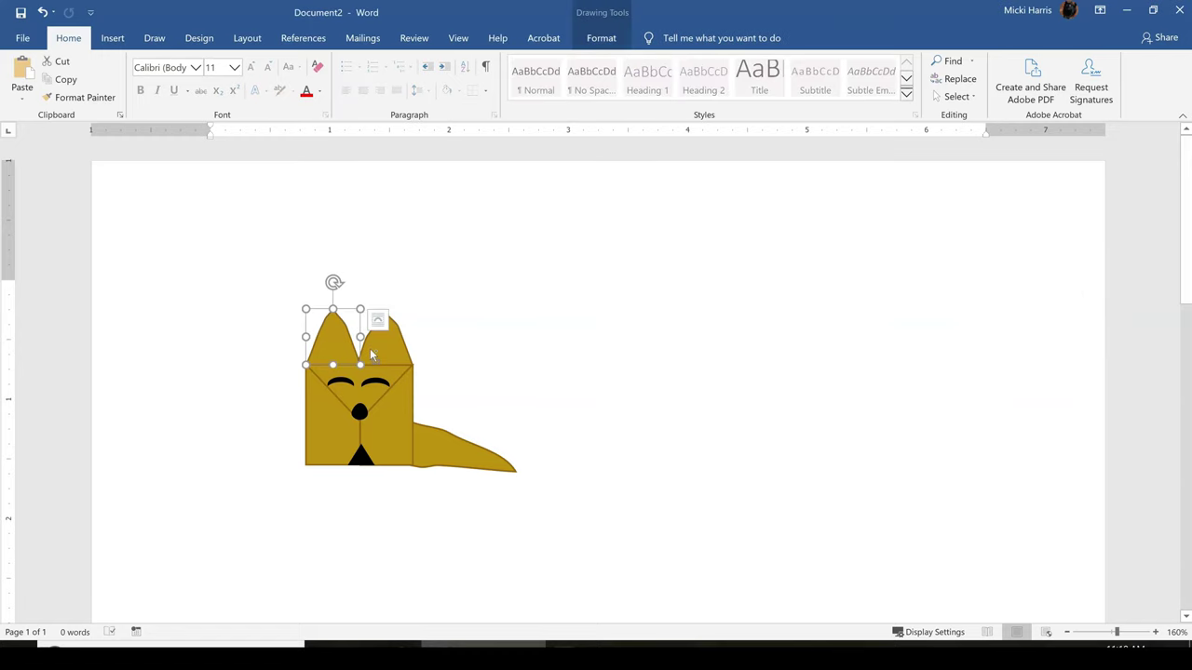
left_click(375, 352, "shift")
left_click(340, 381, "shift")
left_click(376, 383, "shift")
left_click(391, 389, "shift")
left_click(360, 410, "shift")
left_click(360, 454, "shift")
left_click(428, 442, "shift")
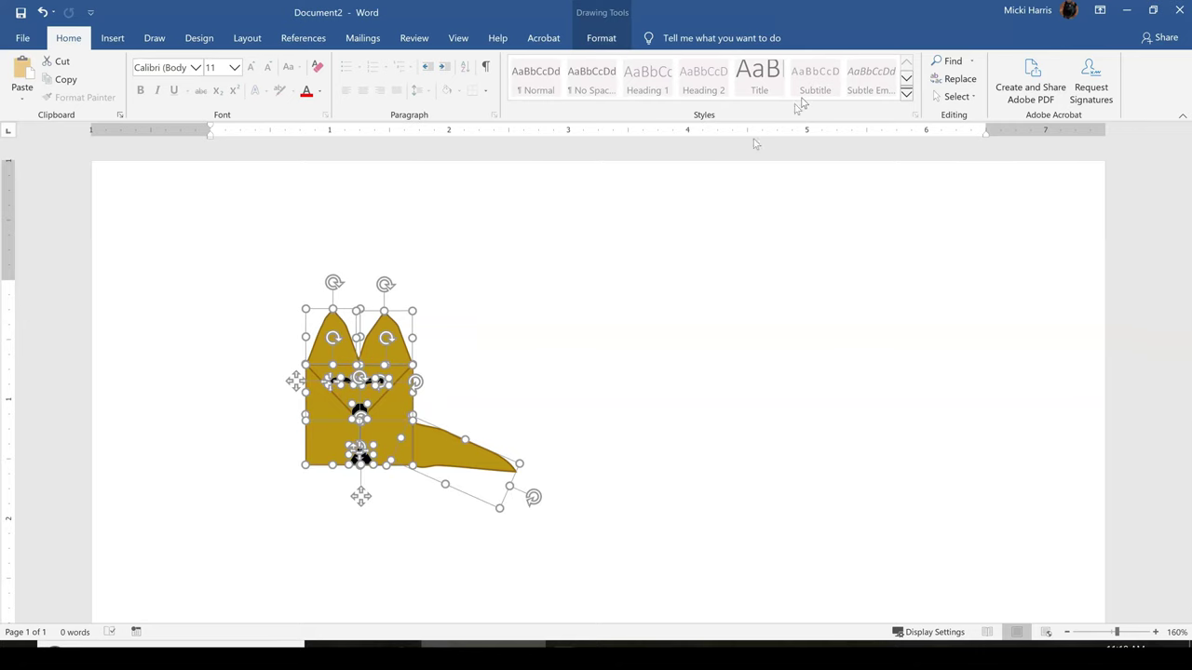
left_click(610, 41)
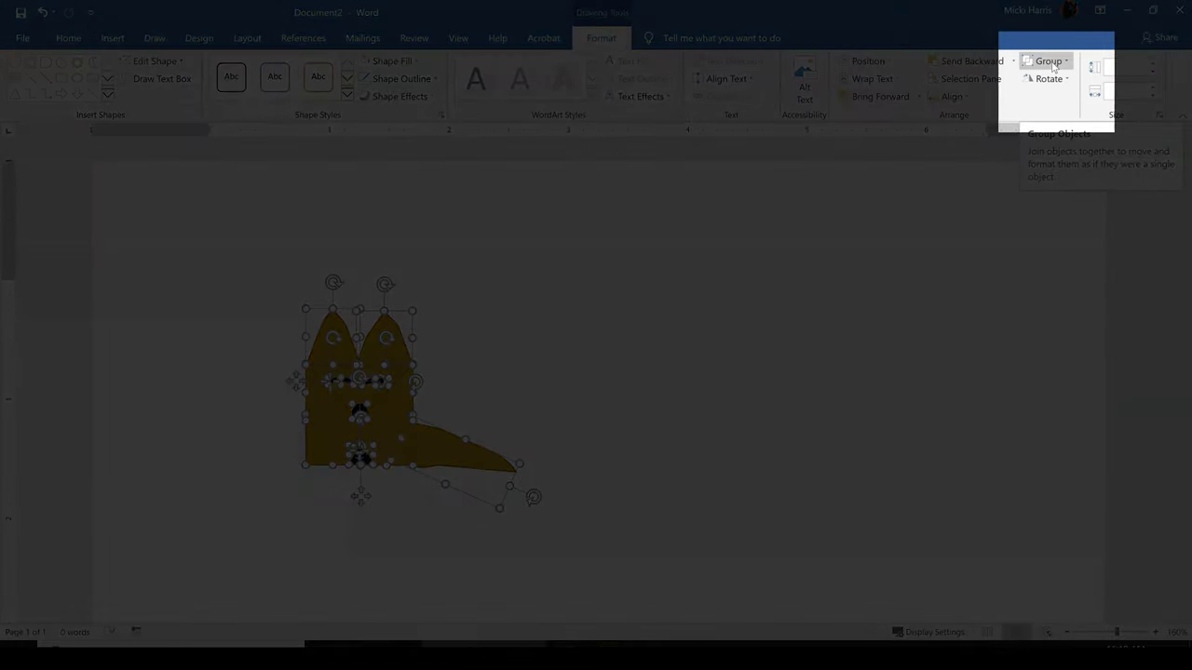
left_click(1051, 63)
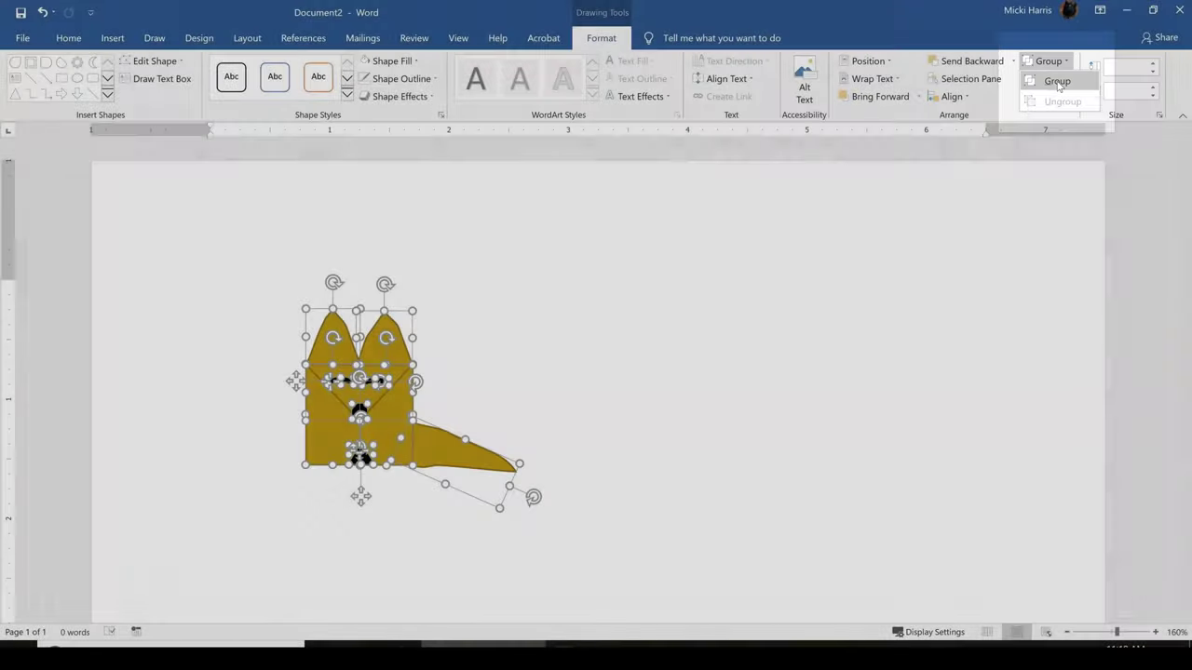
left_click(1058, 82)
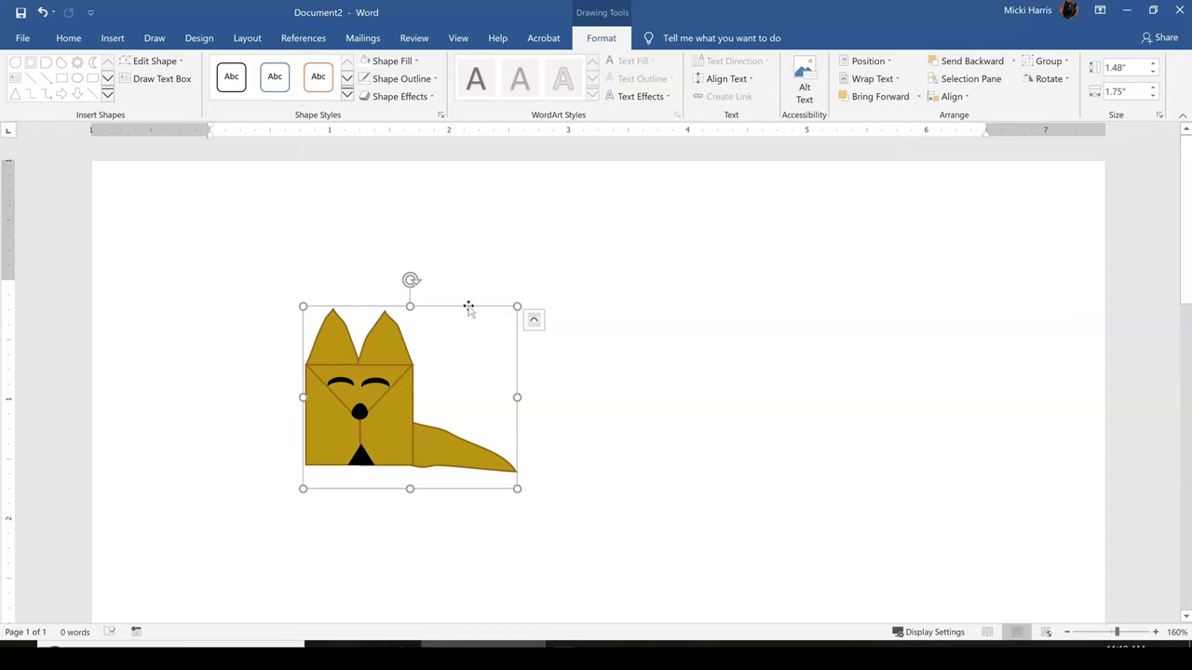
Try moving the grouped fox slightly down the page, giving it a gold fill and resizing it as one object
left_click_drag(466, 309, 474, 348)
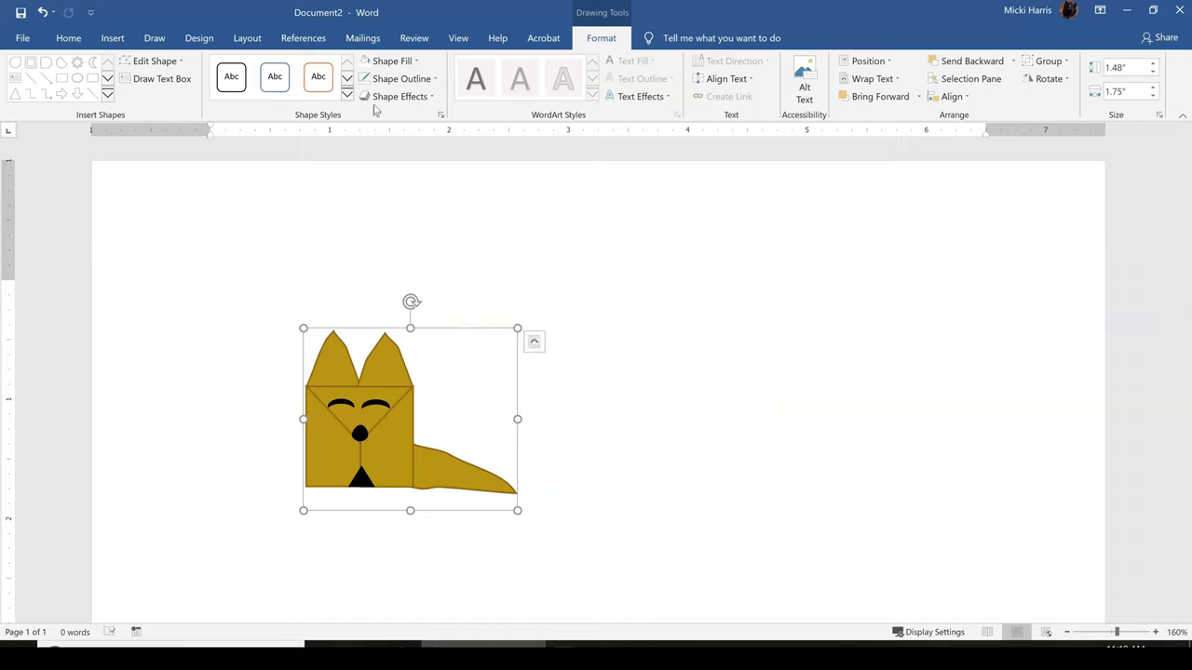
left_click(392, 62)
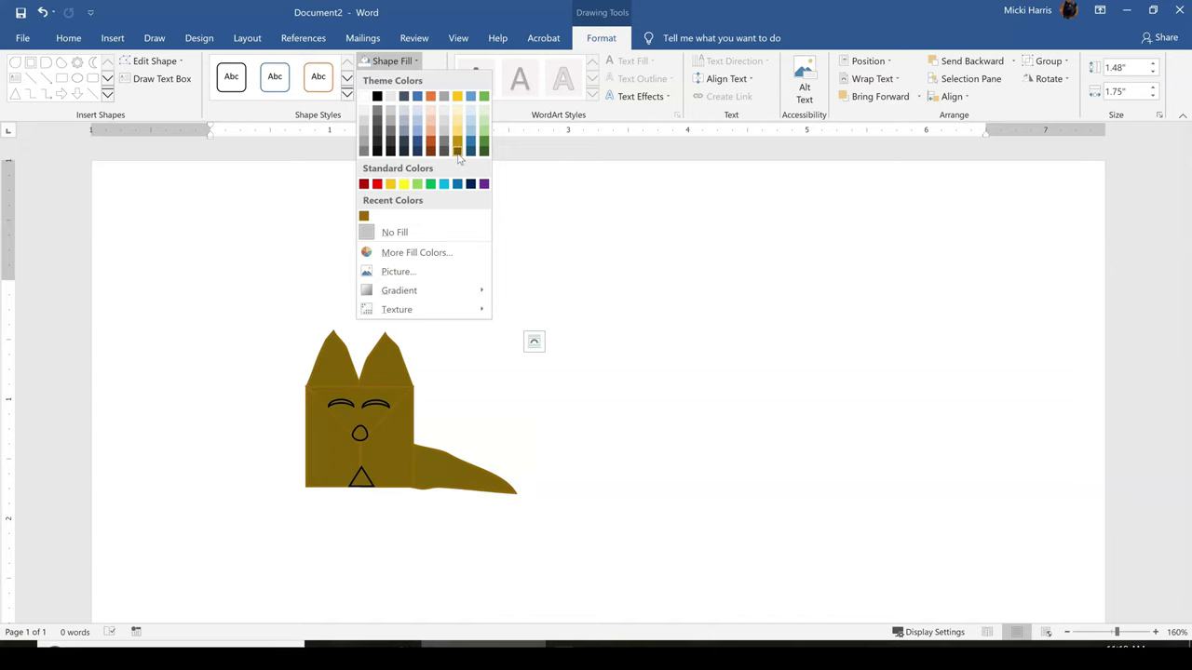
left_click(457, 140)
mouse_move(518, 327)
left_mouse_down()
mouse_move(628, 261)
mouse_move(471, 343)
mouse_move(522, 316)
mouse_move(499, 357)
mouse_move(494, 325)
left_mouse_up()
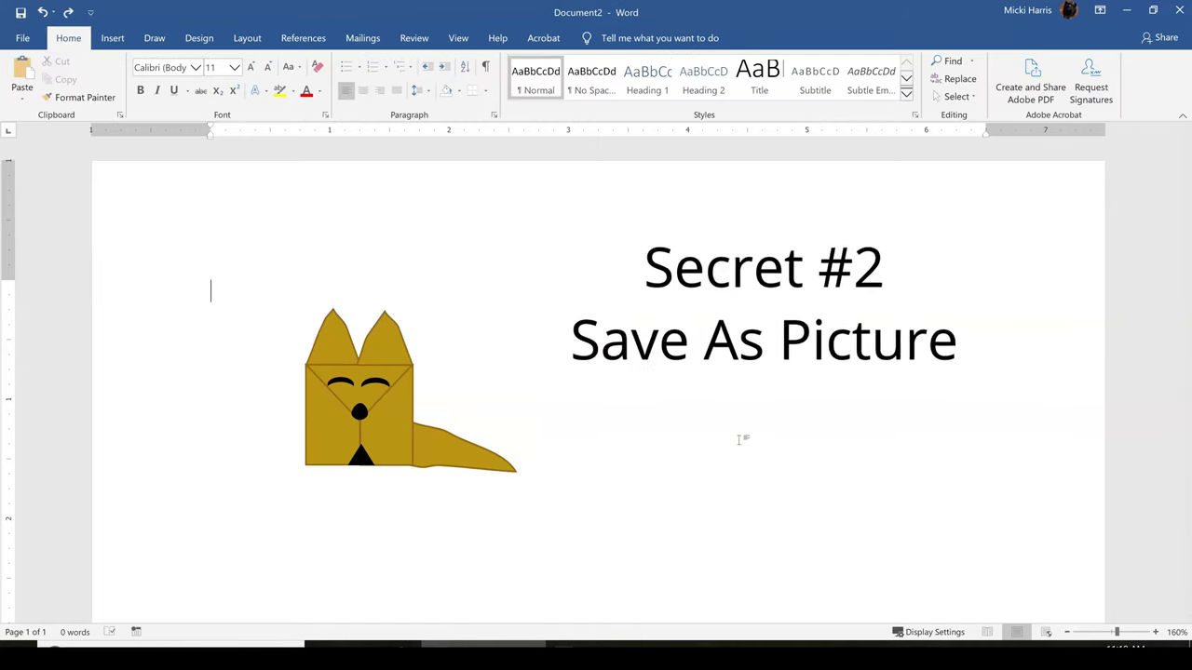
Save the grouped fox as a picture named MyFox on the Desktop in Portable Network Graphics format
left_click(396, 422)
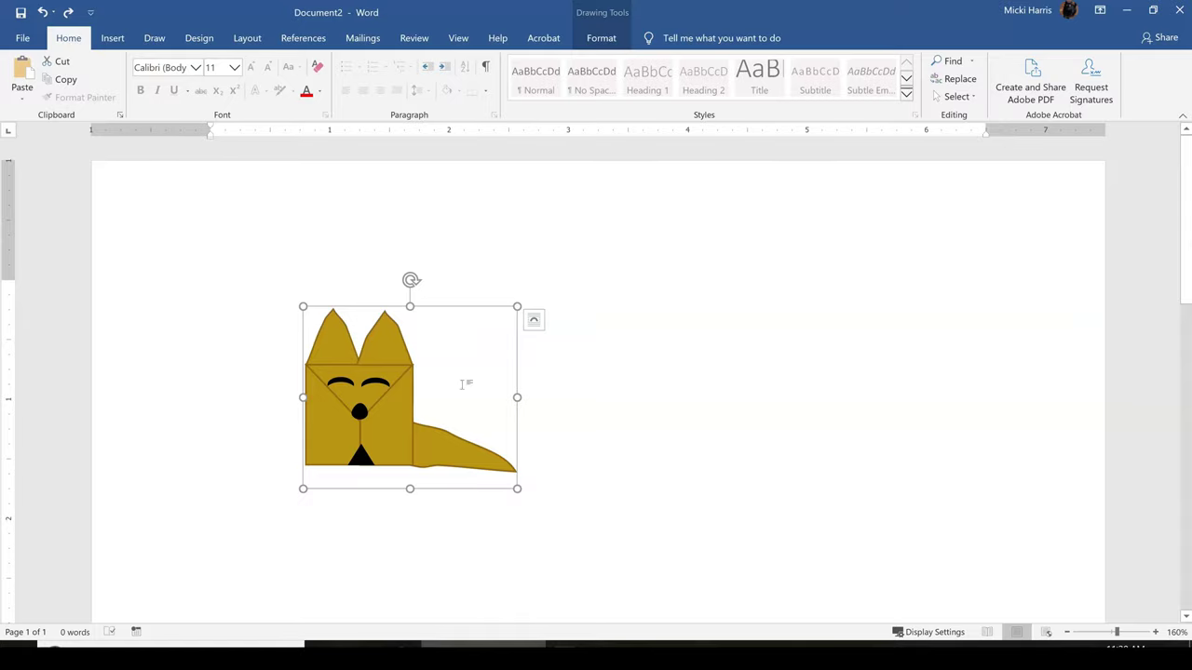
right_click(472, 367)
right_click(396, 338)
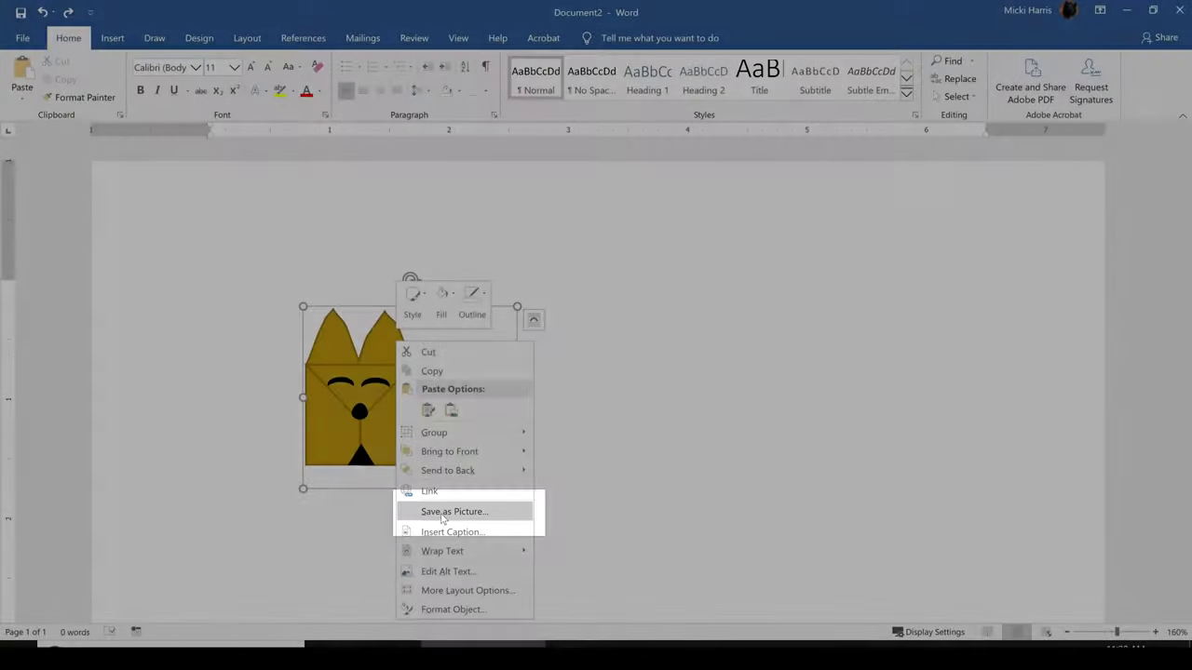
left_click(444, 513)
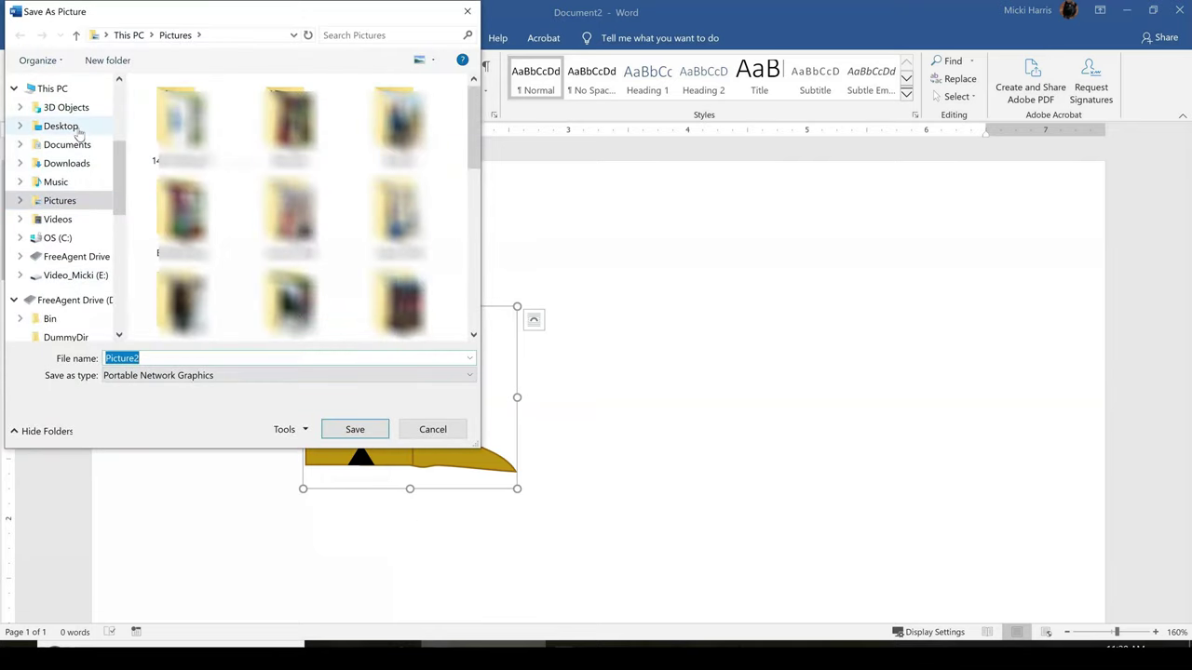
left_click(79, 131)
left_click(158, 375)
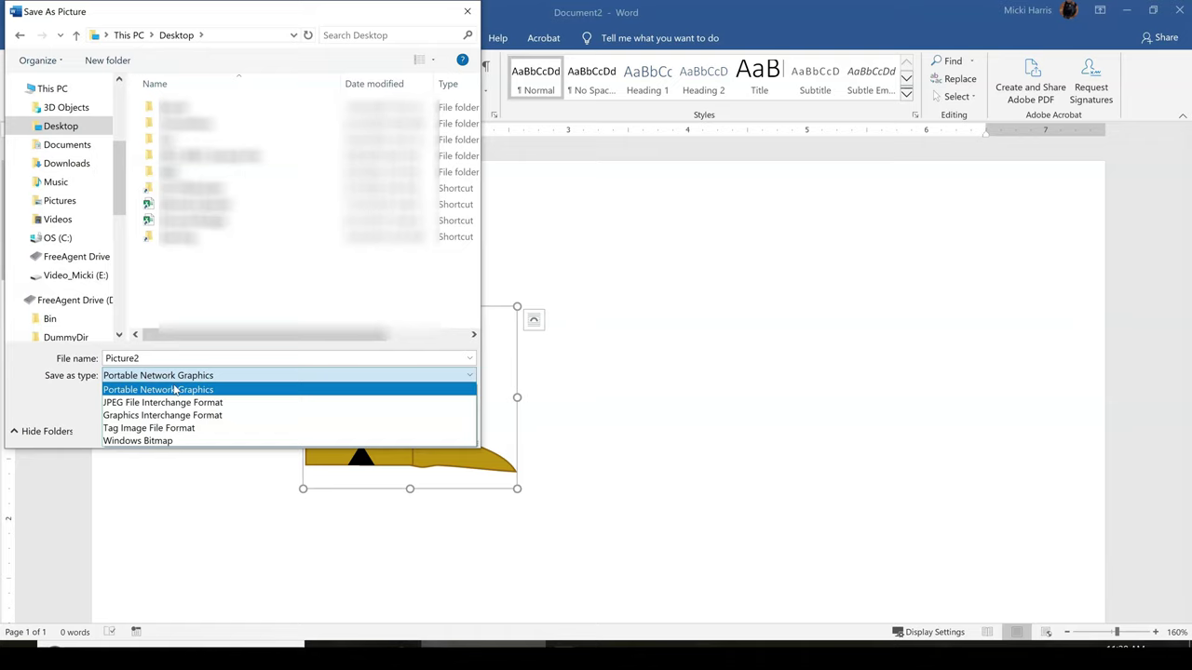
left_click(174, 390)
double_click(121, 358)
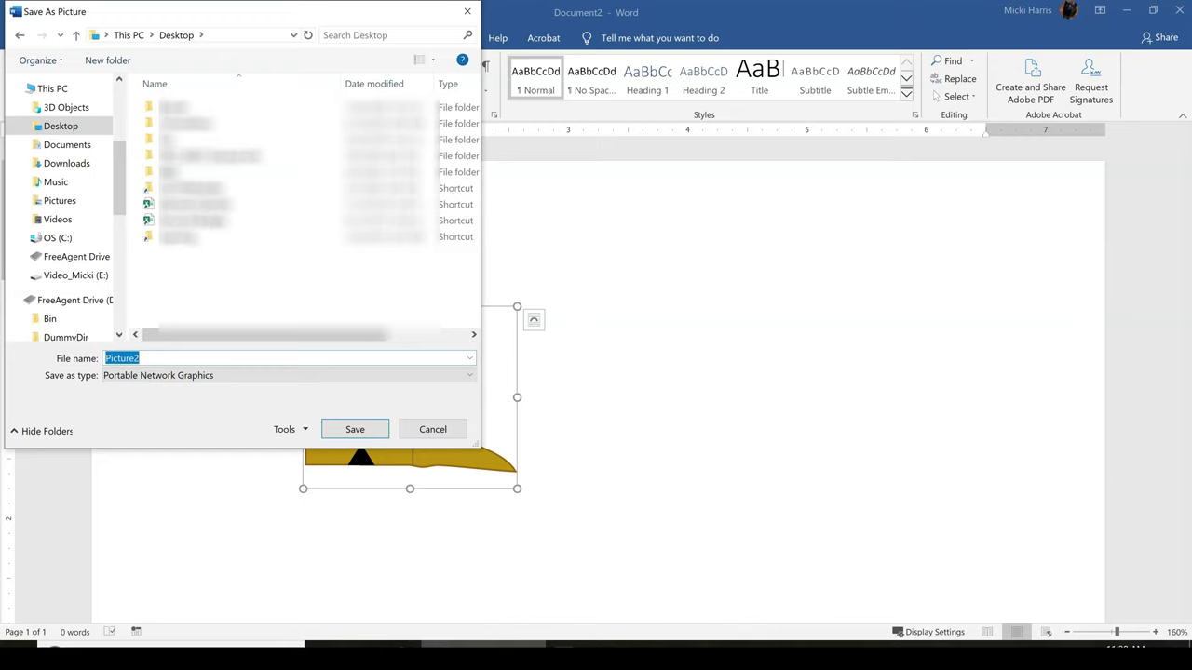
type("MyFox")
key("Return")
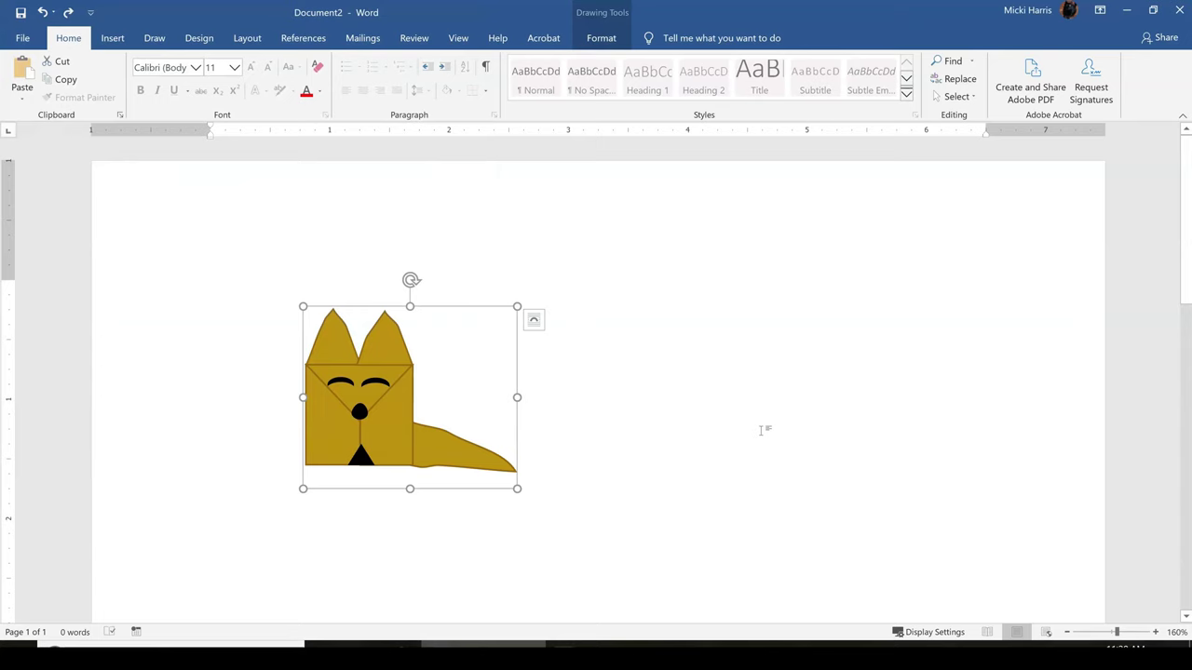
Insert the MyFox picture from the Desktop into the document
key("Escape")
left_click(112, 38)
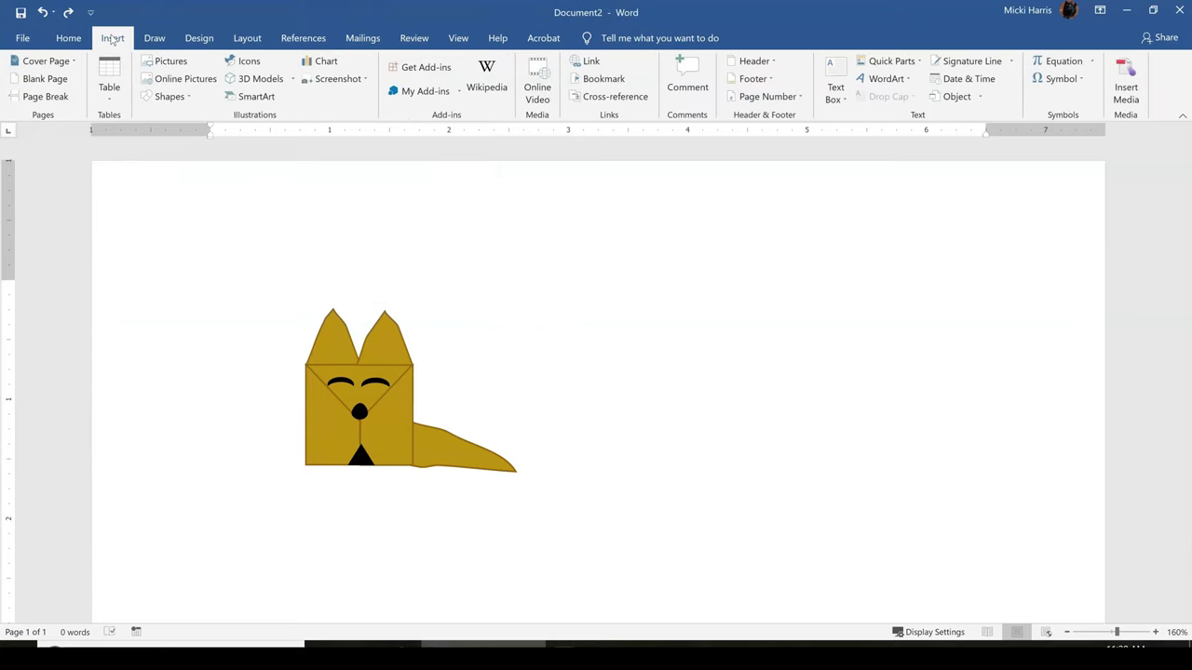
left_click(166, 61)
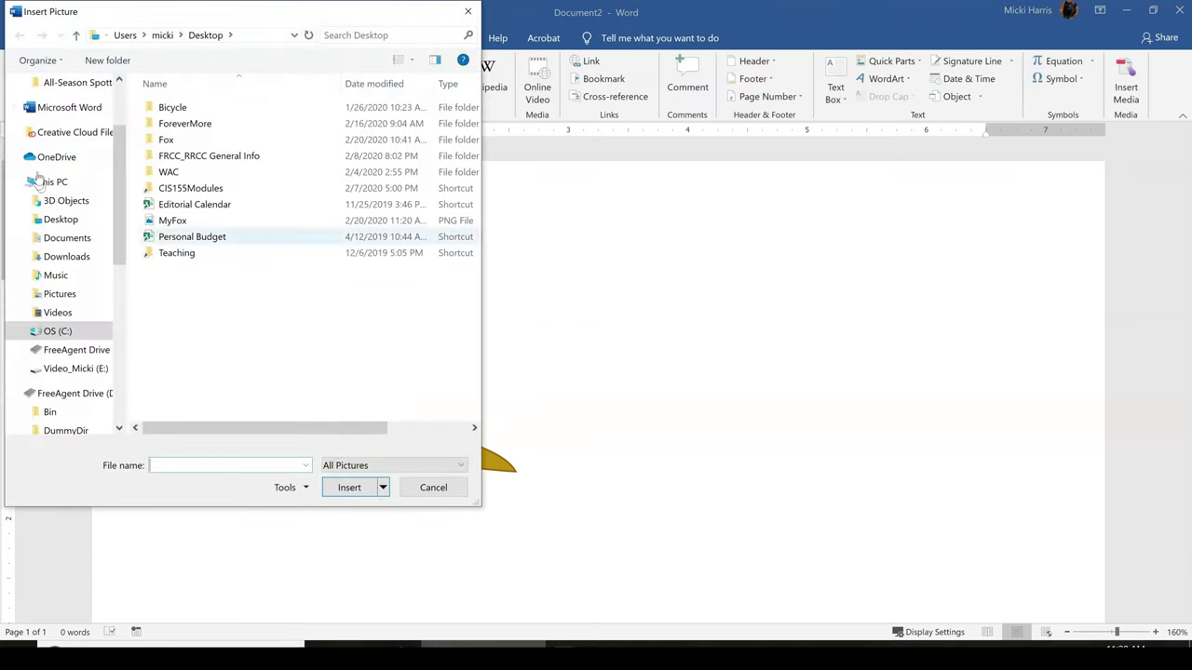
double_click(340, 220)
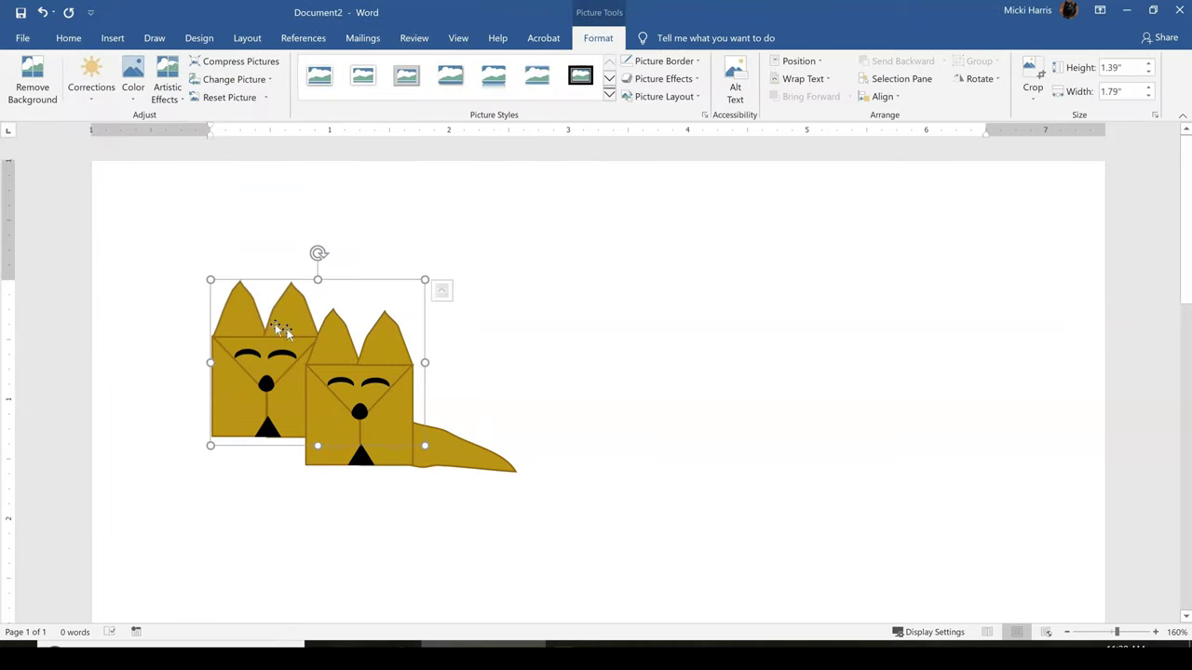
Set the inserted fox picture's text wrapping to Square and move it to the right of the original fox
left_click(444, 291)
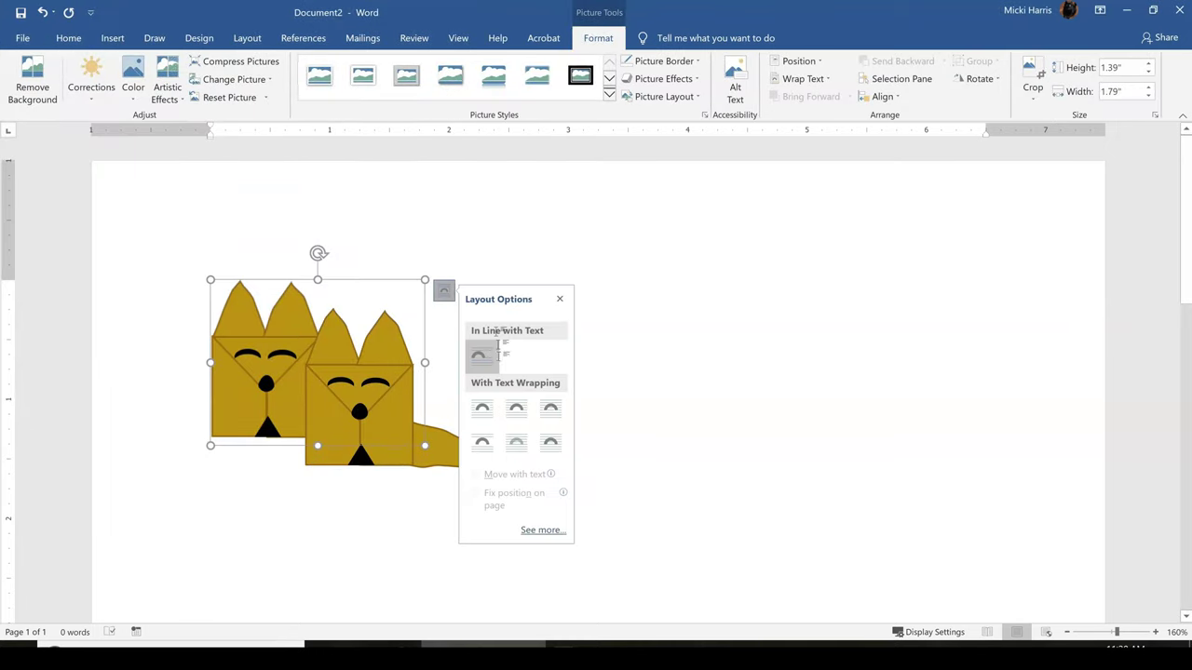
left_click(481, 407)
left_click_drag(293, 320, 862, 255)
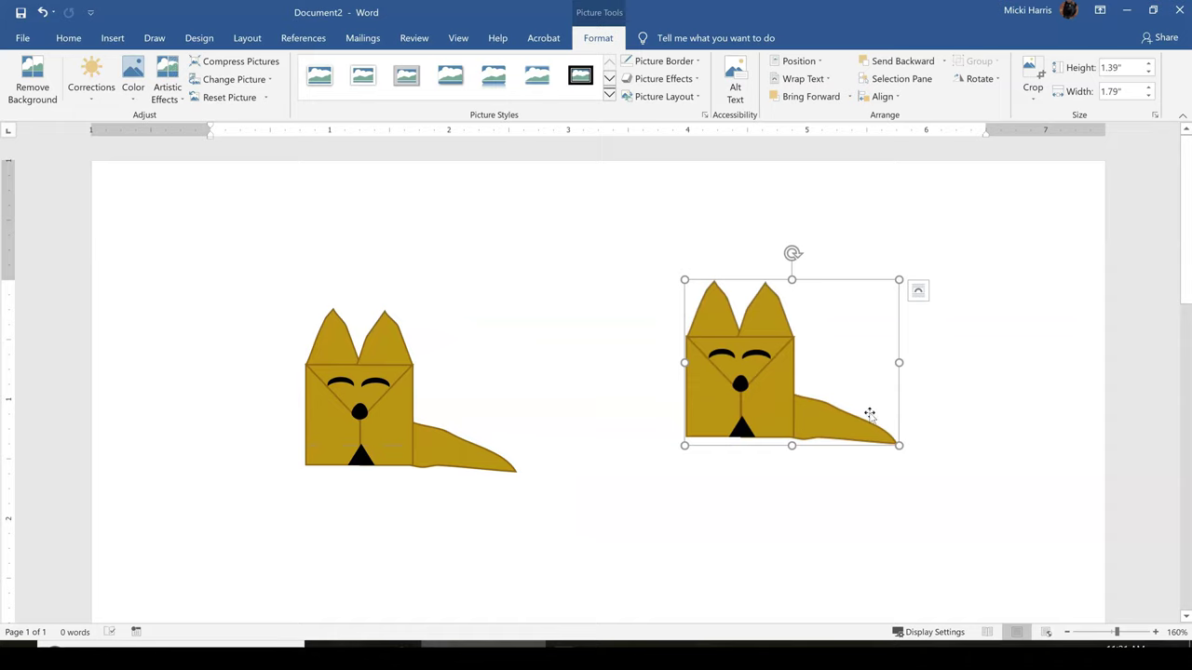